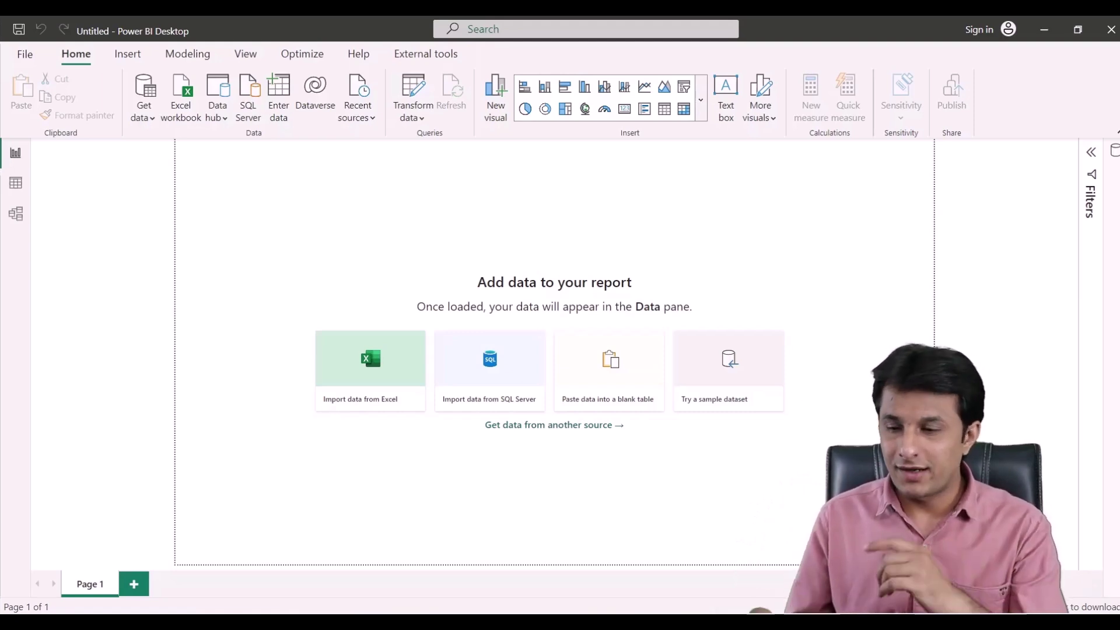
Connect to the Excel workbook TechnoEdge Sales Data.xlsx stored in the company OneDrive's YOUTUBE folder
{"action": "left_click", "coordinate": [144, 105]}
{"action": "left_click", "coordinate": [195, 168]}
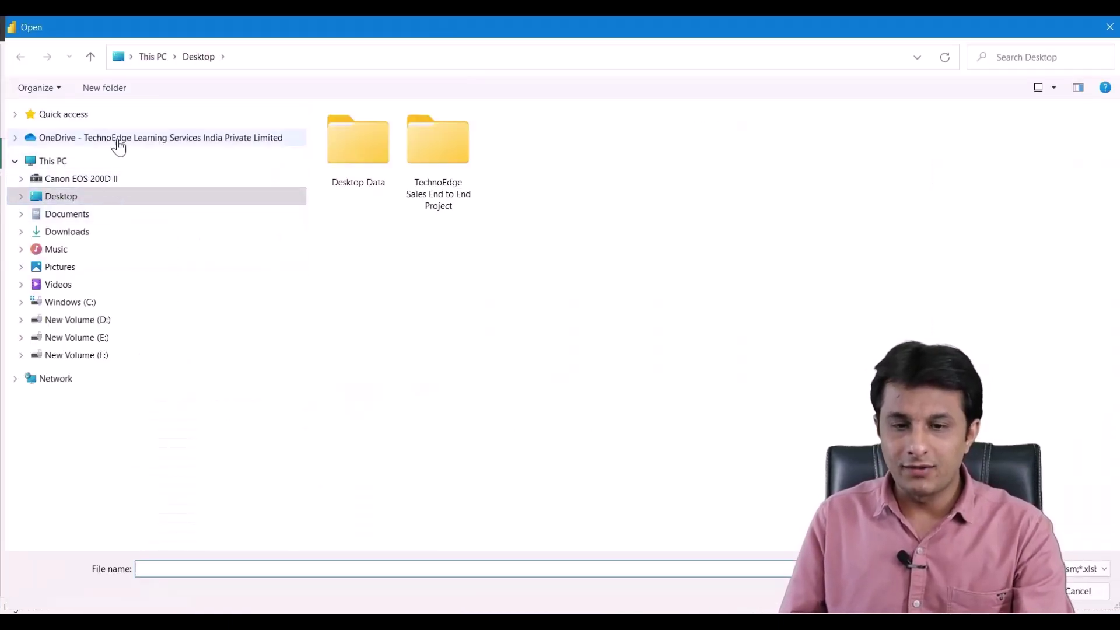
{"action": "left_click", "coordinate": [130, 138]}
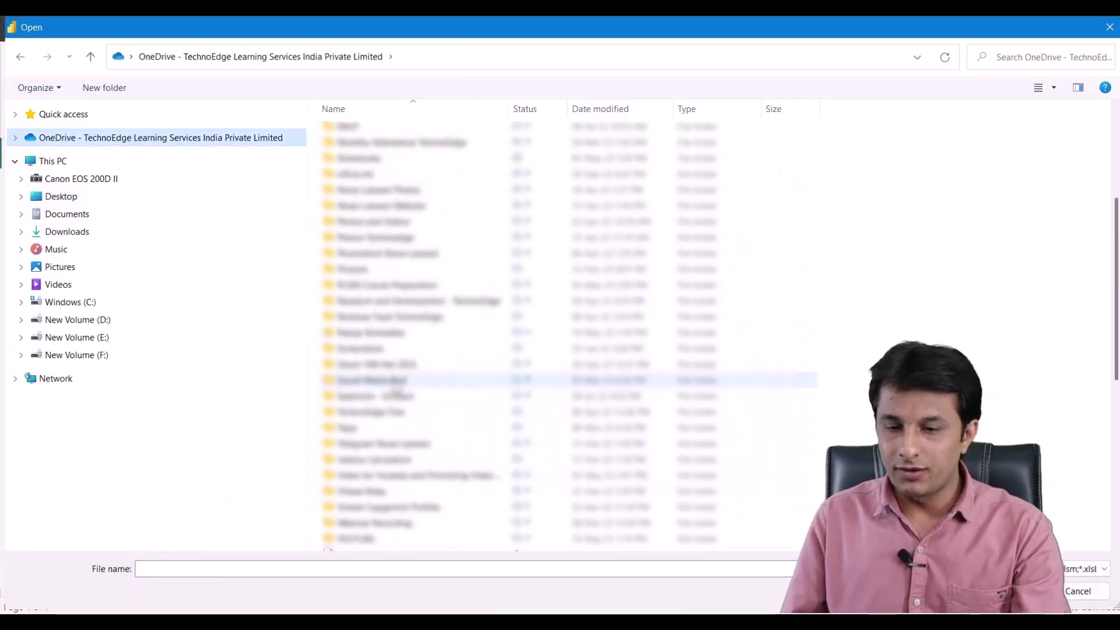
{"action": "double_click", "coordinate": [385, 539]}
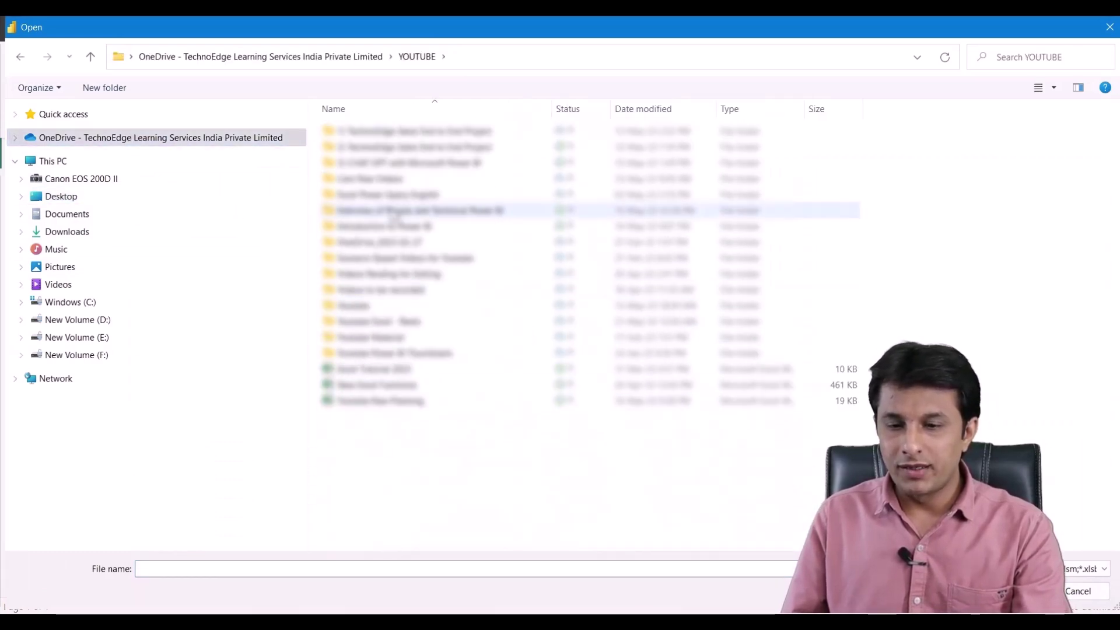
{"action": "key", "text": "Escape"}
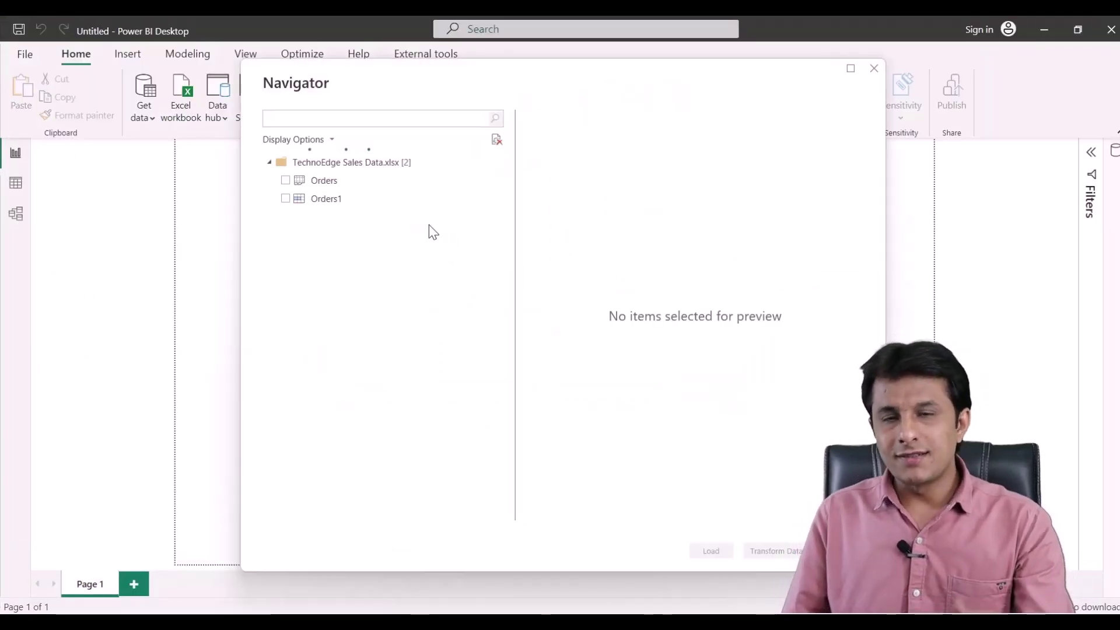
Load the Orders sheet into the report and expand its list of fields
{"action": "left_click", "coordinate": [285, 181]}
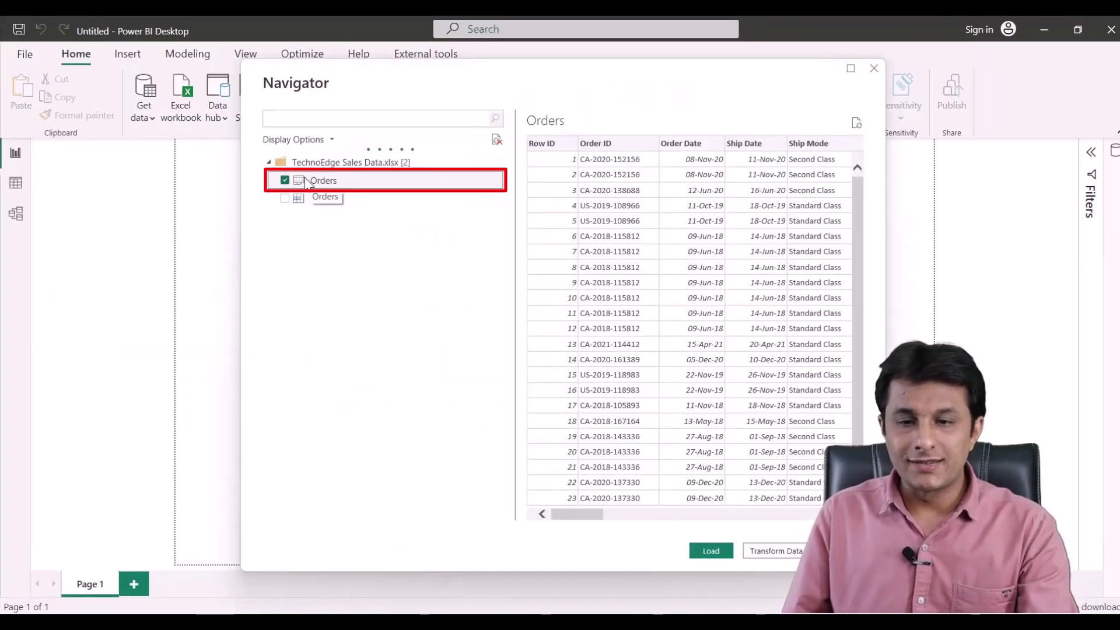
{"action": "left_click", "coordinate": [710, 553]}
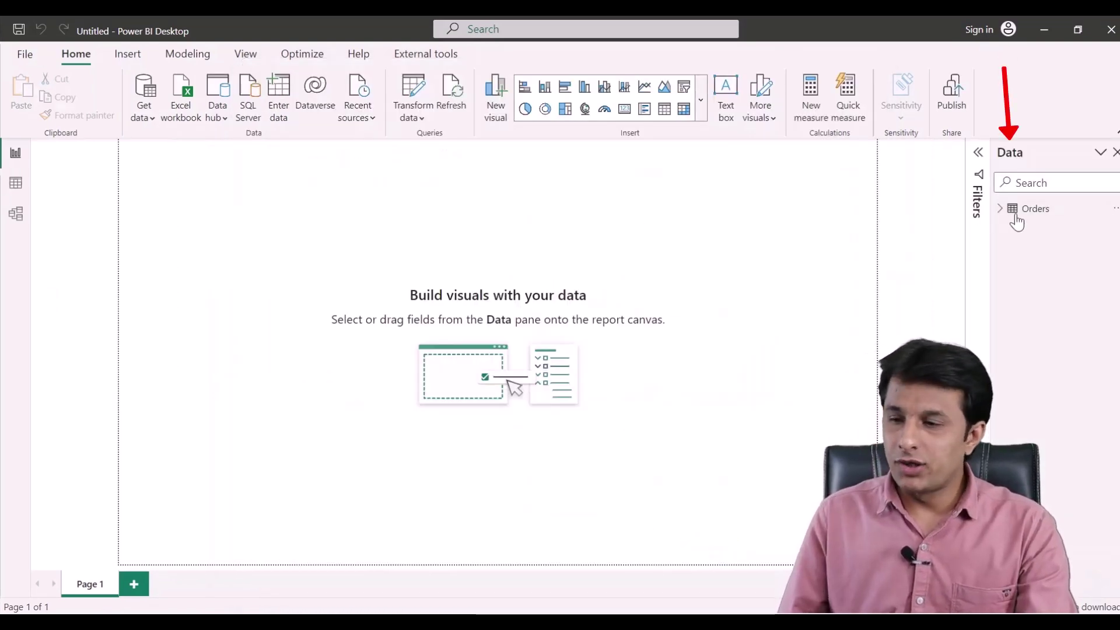
{"action": "left_click", "coordinate": [1000, 209]}
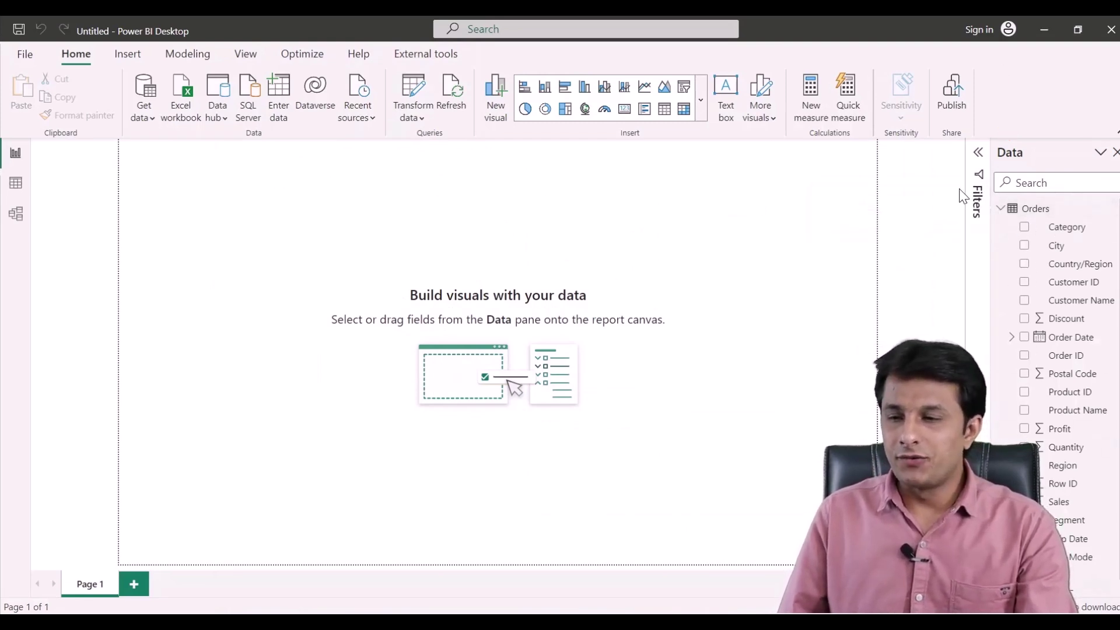
Close the Data pane and add a new blank visual to the report page, enlarging it
{"action": "left_click", "coordinate": [1115, 153]}
{"action": "right_click", "coordinate": [299, 236]}
{"action": "left_click", "coordinate": [346, 250]}
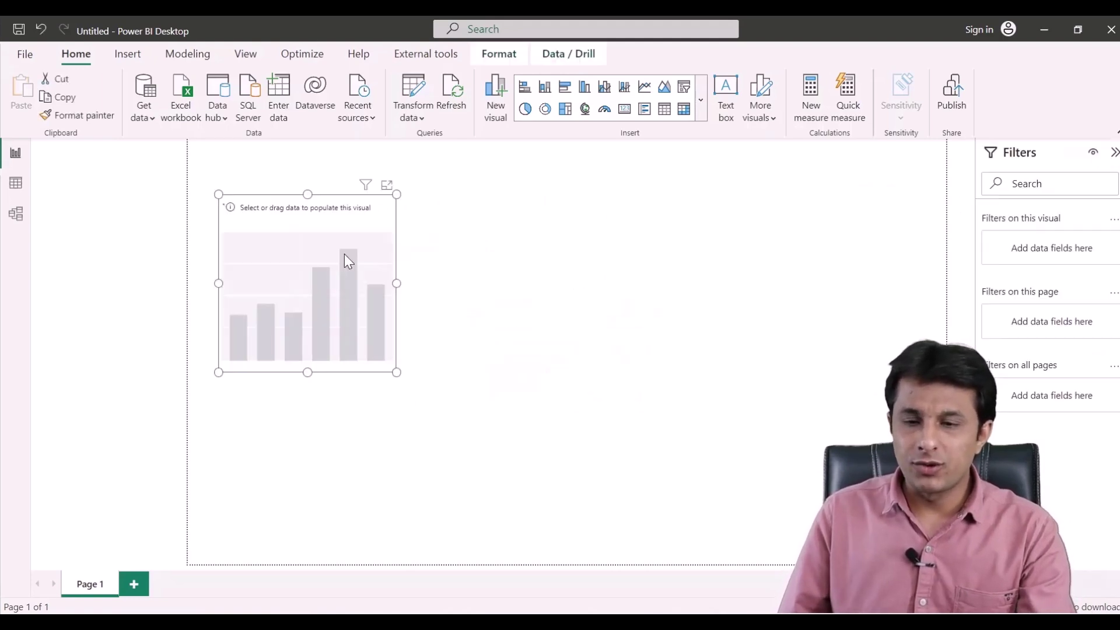
{"action": "left_click_drag", "start_coordinate": [333, 369], "coordinate": [447, 405]}
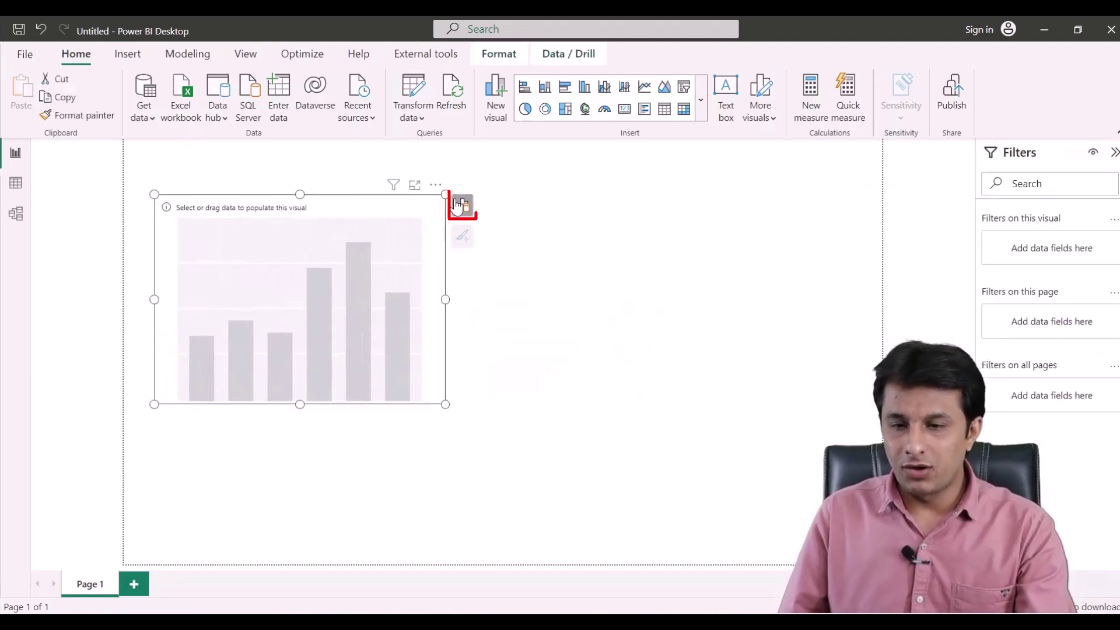
Turn off type suggestion for the blank visual and assign Sub-Category to its X-axis
{"action": "left_click", "coordinate": [462, 205]}
{"action": "left_click", "coordinate": [532, 325]}
{"action": "left_click", "coordinate": [497, 281]}
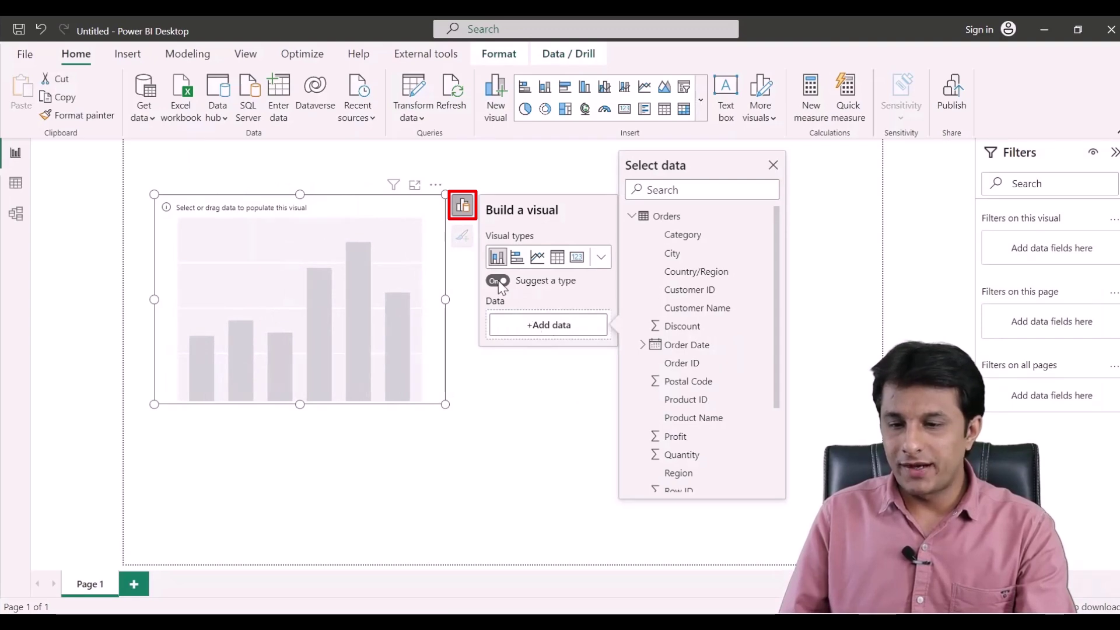
{"action": "scroll", "coordinate": [694, 466], "scroll_direction": "down", "scroll_amount": 3}
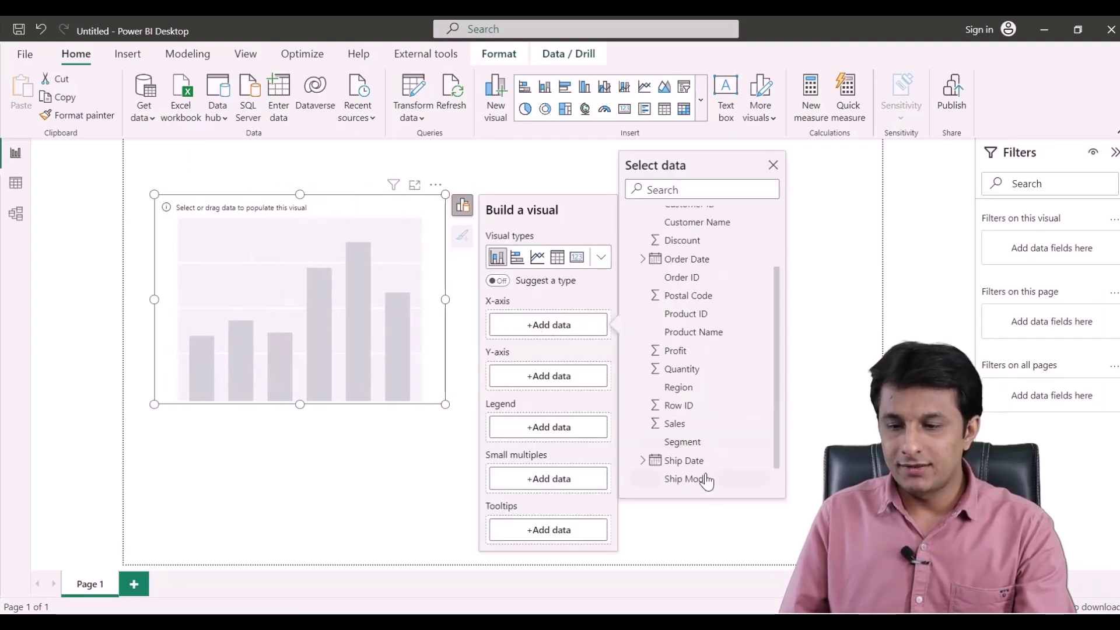
{"action": "scroll", "coordinate": [707, 481], "scroll_direction": "down", "scroll_amount": 1}
{"action": "left_click", "coordinate": [694, 480]}
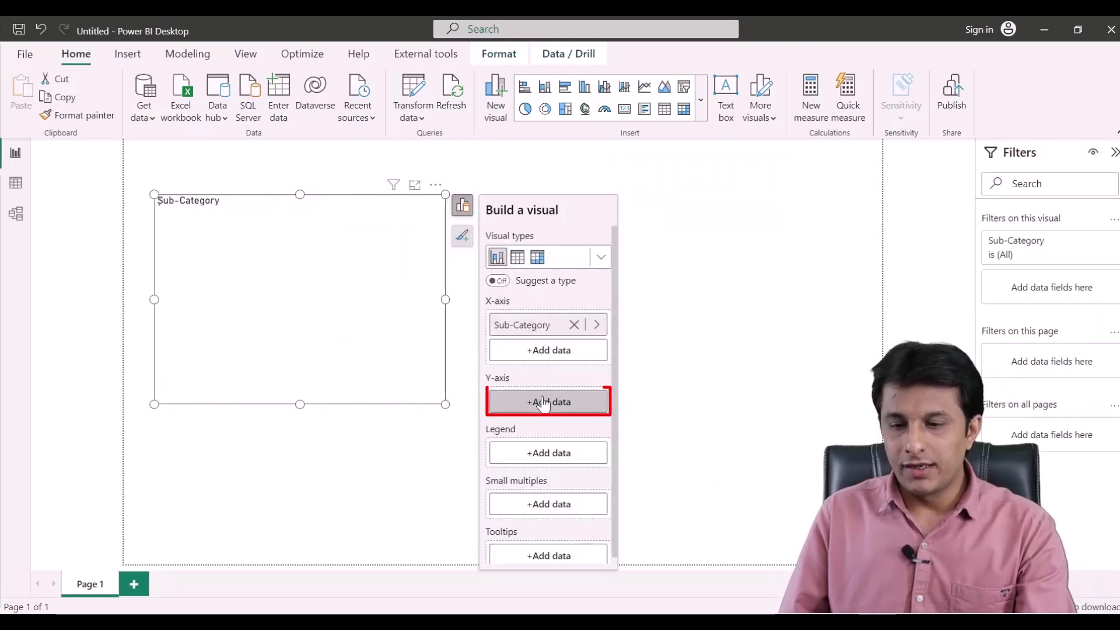
Add Sales to the column chart's Y-axis and Region to its legend
{"action": "left_click", "coordinate": [543, 402]}
{"action": "scroll", "coordinate": [722, 440], "scroll_direction": "down", "scroll_amount": 4}
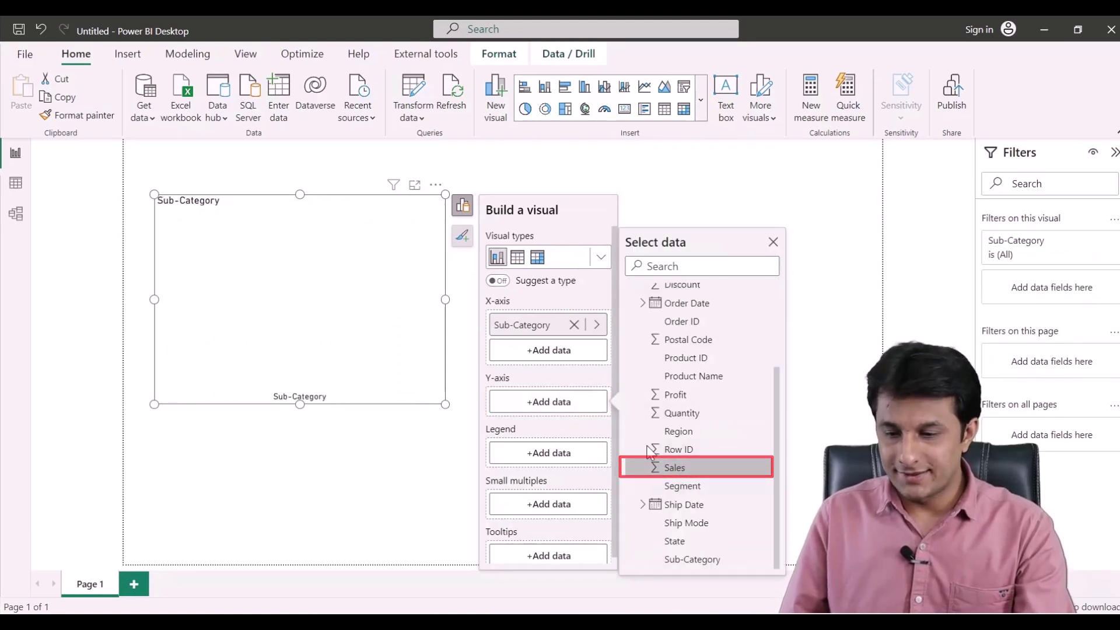
{"action": "left_click", "coordinate": [673, 467]}
{"action": "left_click", "coordinate": [545, 477]}
{"action": "scroll", "coordinate": [674, 434], "scroll_direction": "down", "scroll_amount": 4}
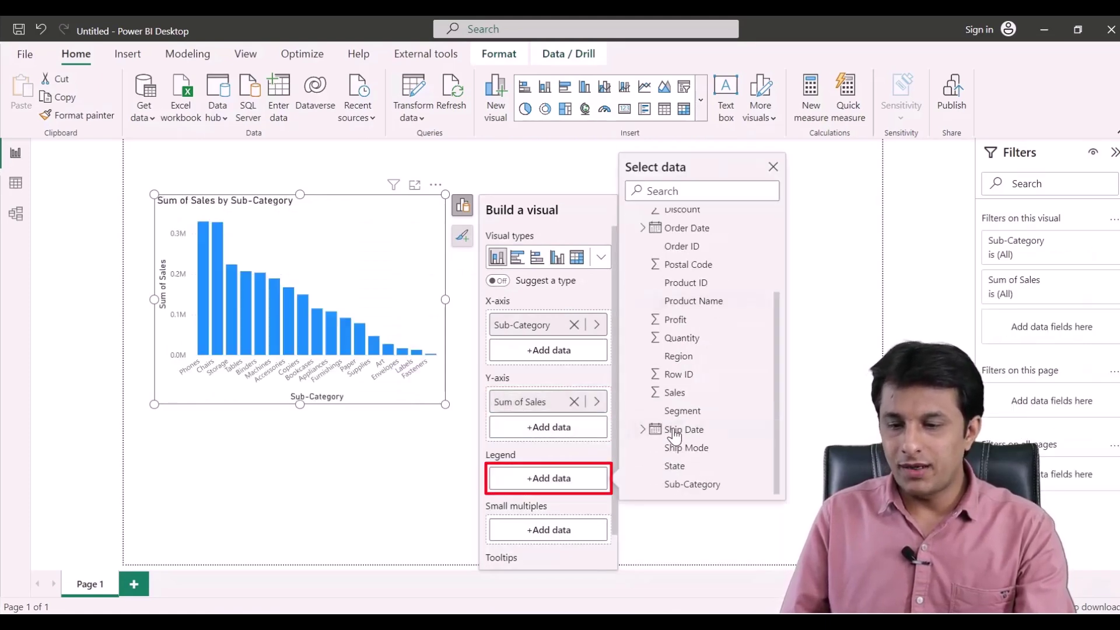
{"action": "left_click", "coordinate": [678, 356]}
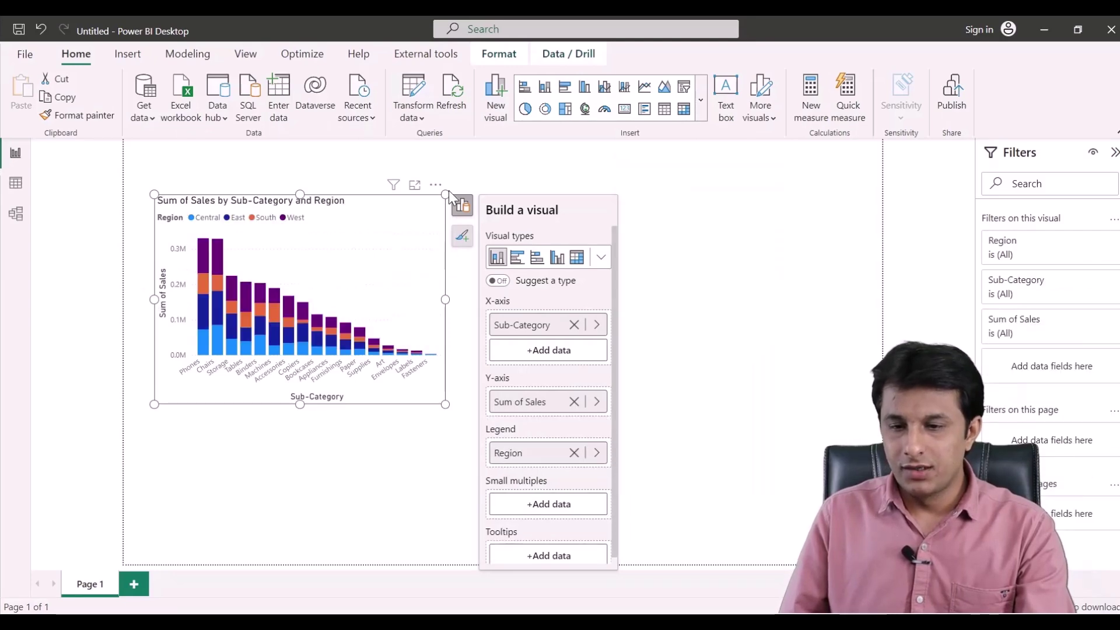
Widen the stacked column chart, move it to the report page's lower-right corner and make it taller
{"action": "left_click_drag", "start_coordinate": [447, 193], "coordinate": [726, 243]}
{"action": "left_click_drag", "start_coordinate": [214, 278], "coordinate": [370, 439]}
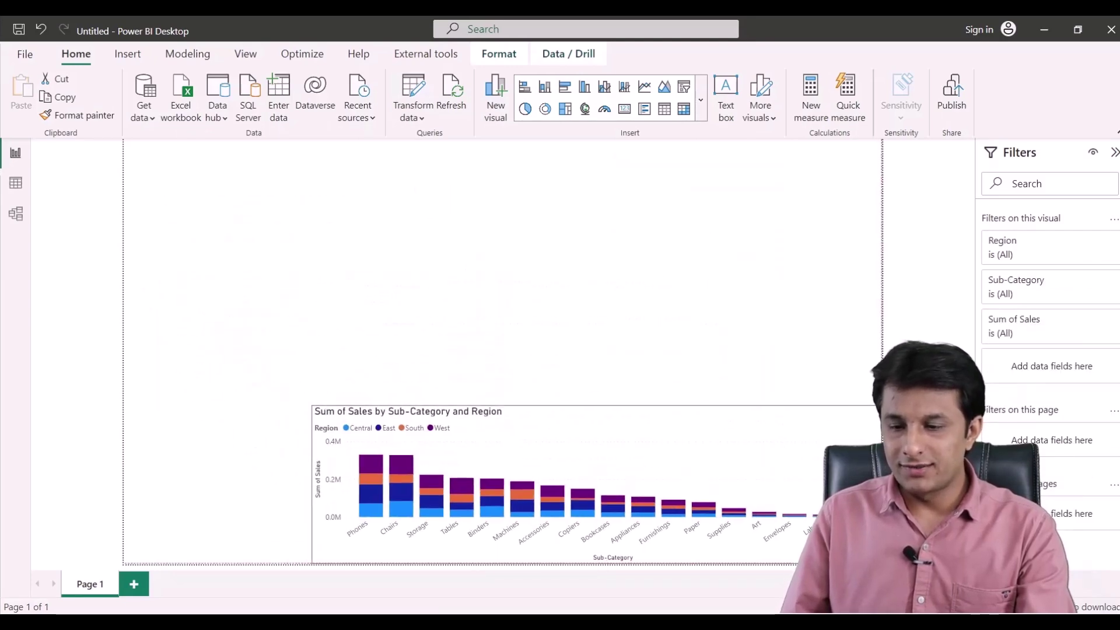
{"action": "left_click_drag", "start_coordinate": [312, 405], "coordinate": [315, 312]}
{"action": "left_click", "coordinate": [198, 322]}
Add a second visual above the column chart, with type suggestion off, and make it a pie chart
{"action": "right_click", "coordinate": [218, 187]}
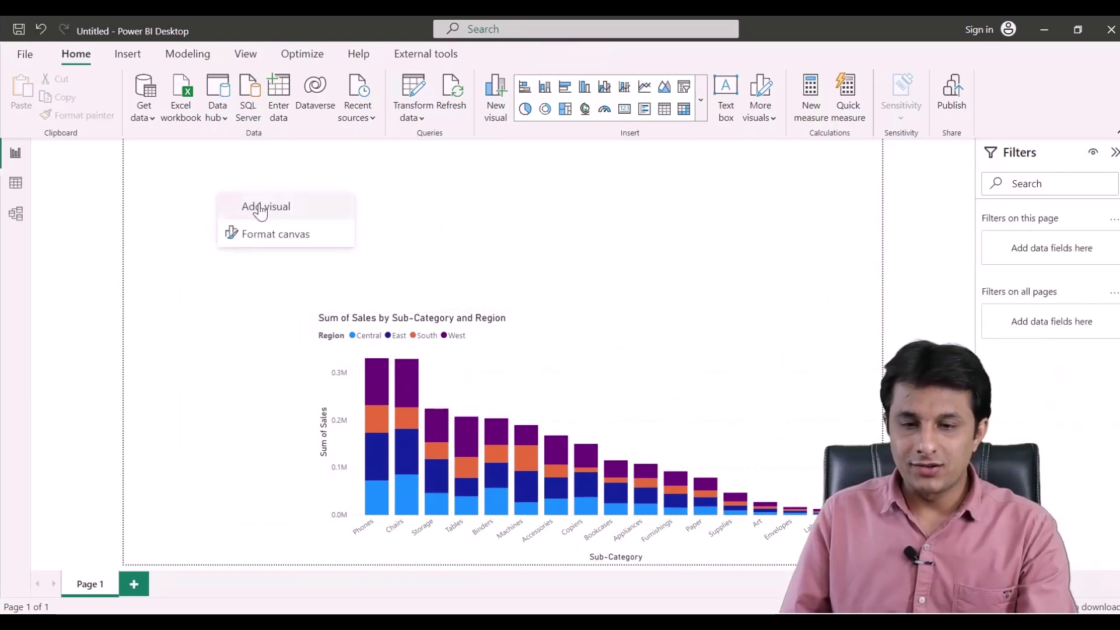
{"action": "left_click", "coordinate": [259, 206]}
{"action": "left_click", "coordinate": [479, 273]}
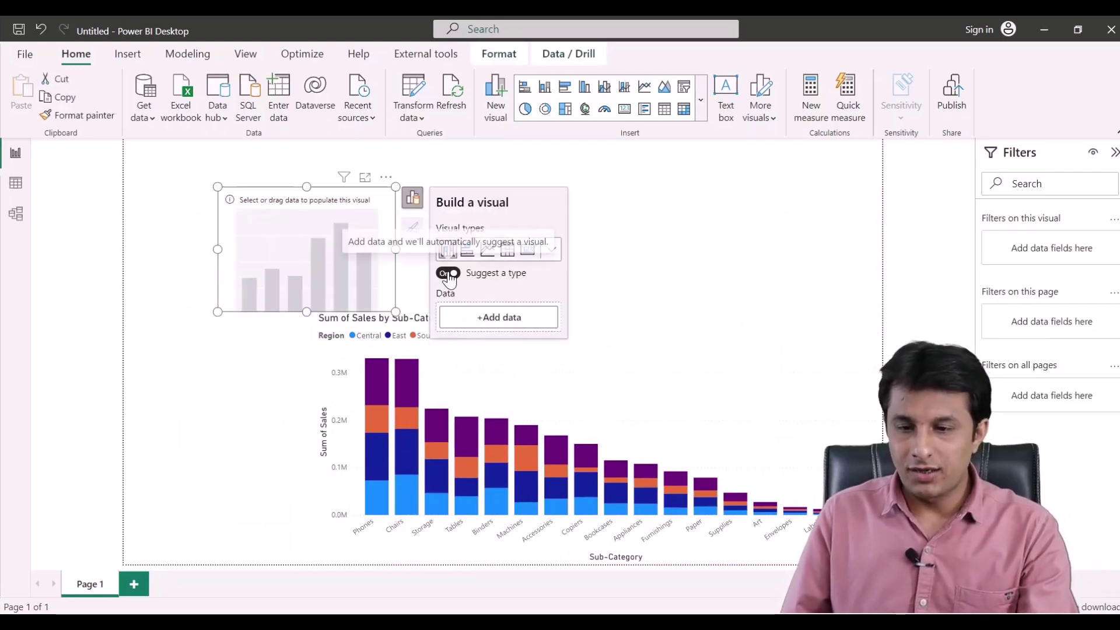
{"action": "left_click", "coordinate": [551, 251]}
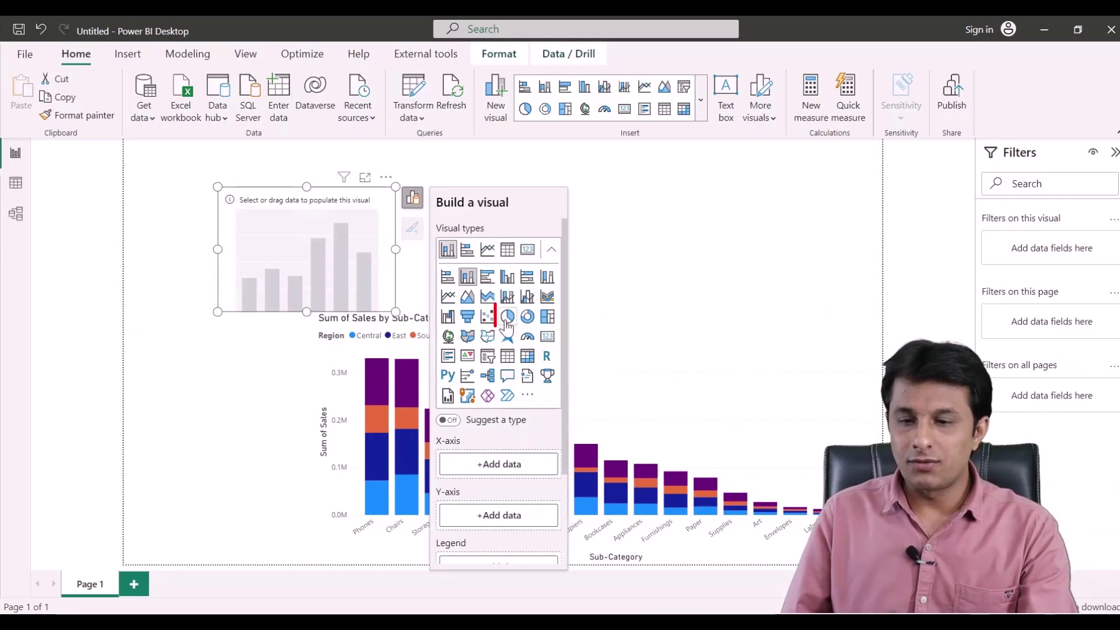
{"action": "left_click", "coordinate": [507, 318]}
Assign Region to the pie chart's legend and Sales to its values
{"action": "left_click", "coordinate": [480, 464]}
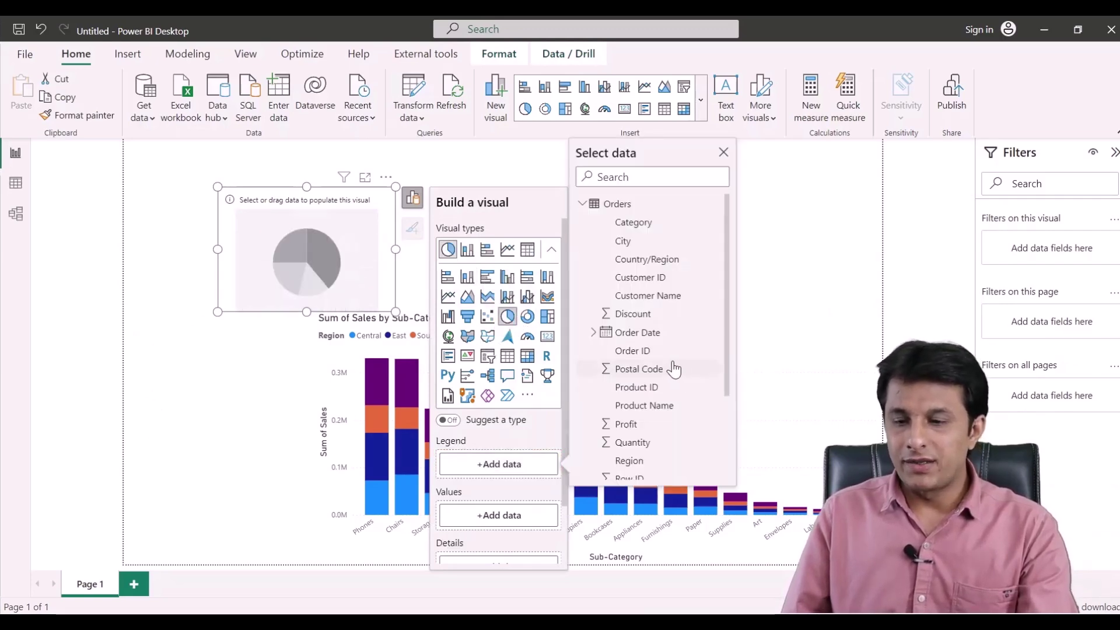
{"action": "scroll", "coordinate": [675, 369], "scroll_direction": "down", "scroll_amount": 2}
{"action": "left_click", "coordinate": [630, 340]}
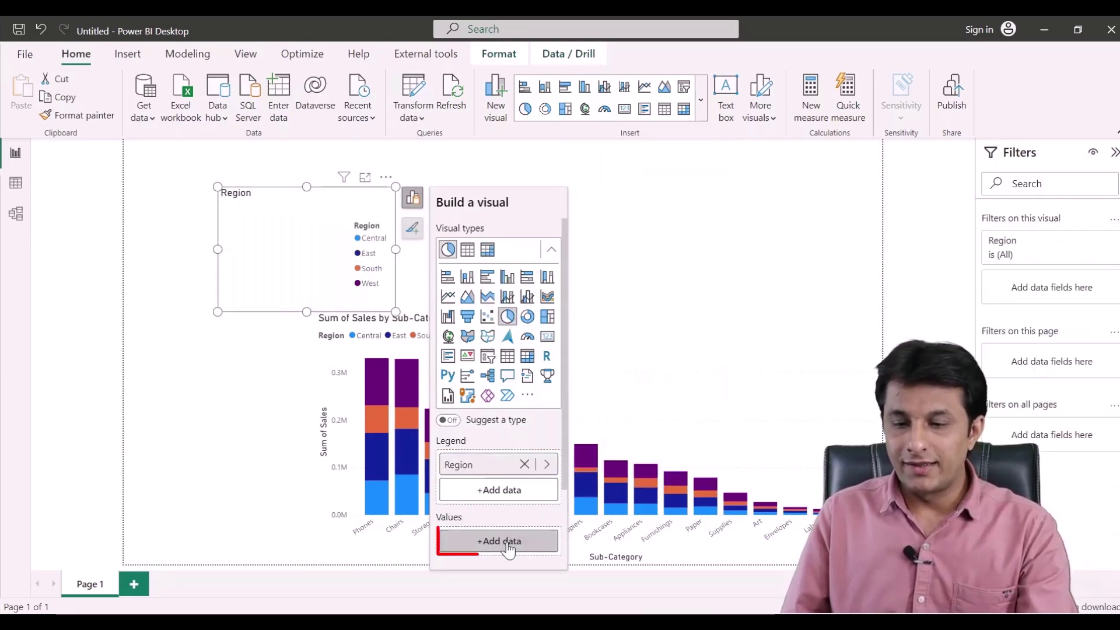
{"action": "left_click", "coordinate": [508, 541]}
{"action": "scroll", "coordinate": [649, 430], "scroll_direction": "down", "scroll_amount": 3}
{"action": "left_click", "coordinate": [624, 452]}
Move the pie chart to the report page's lower-left corner and enlarge it
{"action": "left_click_drag", "start_coordinate": [376, 303], "coordinate": [283, 554]}
{"action": "left_click", "coordinate": [313, 444]}
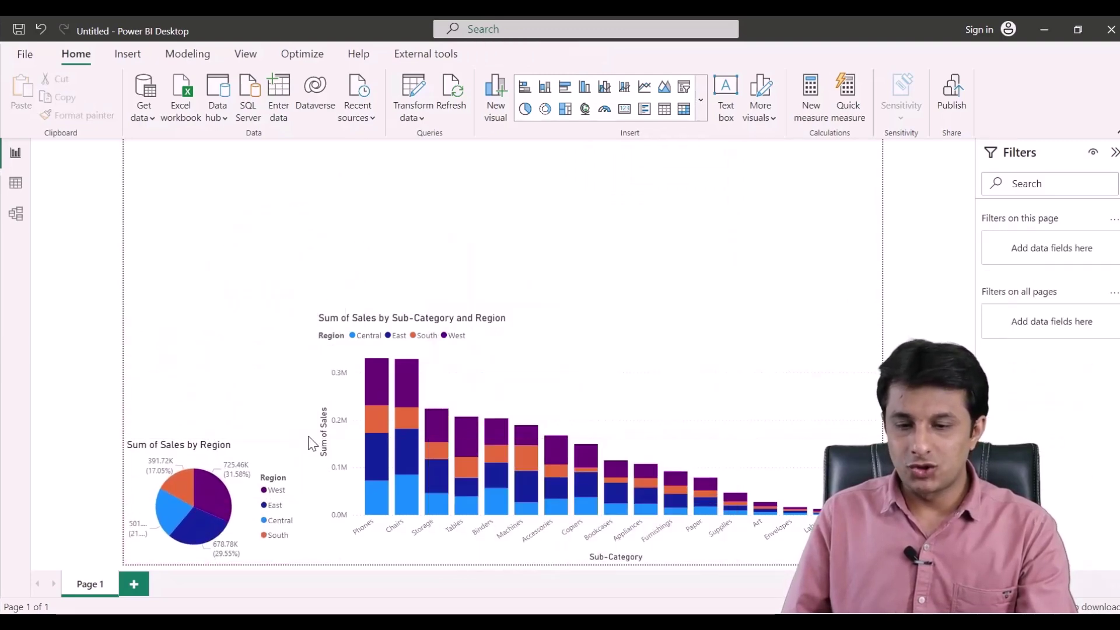
{"action": "left_click", "coordinate": [295, 449]}
{"action": "left_click_drag", "start_coordinate": [302, 438], "coordinate": [389, 338]}
Shrink the stacked column chart from its upper-left corner so it fits beside the enlarged pie chart
{"action": "left_click", "coordinate": [373, 327]}
{"action": "left_click", "coordinate": [399, 335]}
{"action": "left_click", "coordinate": [270, 371]}
{"action": "left_click_drag", "start_coordinate": [315, 321], "coordinate": [380, 339]}
{"action": "left_click", "coordinate": [294, 240]}
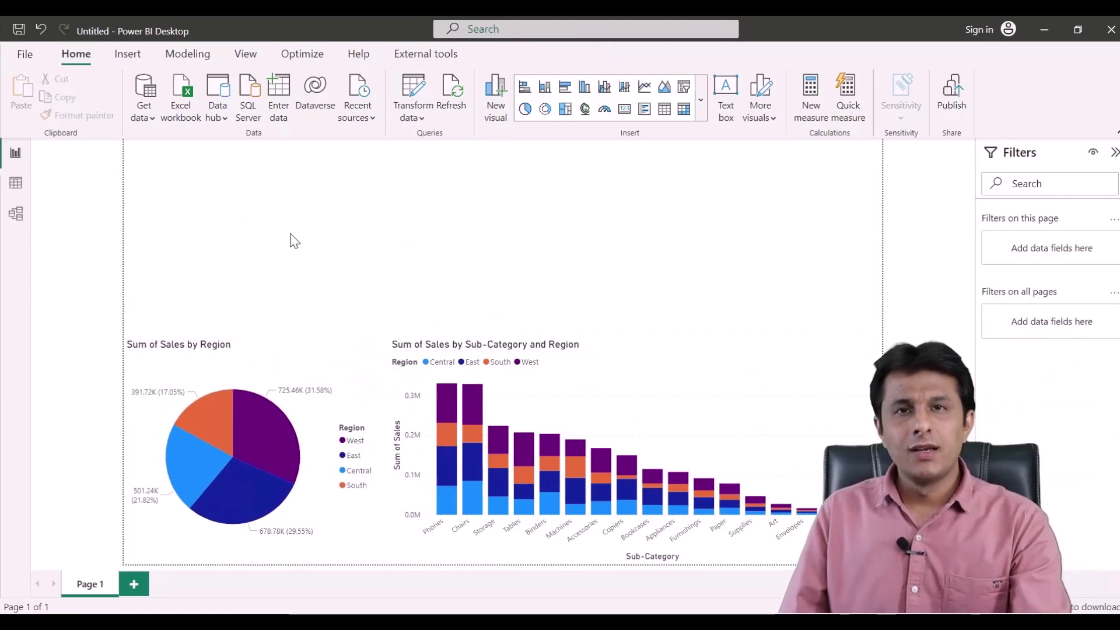
Add a third visual above the pie chart, with type suggestion off, and make it a ribbon chart
{"action": "right_click", "coordinate": [291, 240]}
{"action": "left_click", "coordinate": [339, 223]}
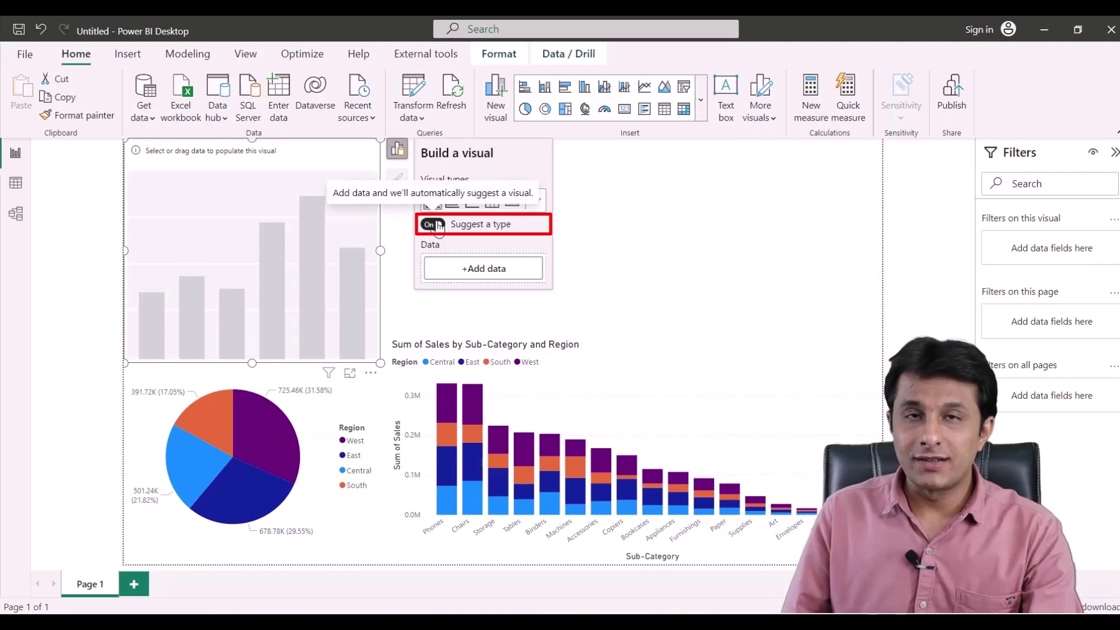
{"action": "left_click", "coordinate": [434, 225]}
{"action": "left_click", "coordinate": [536, 203]}
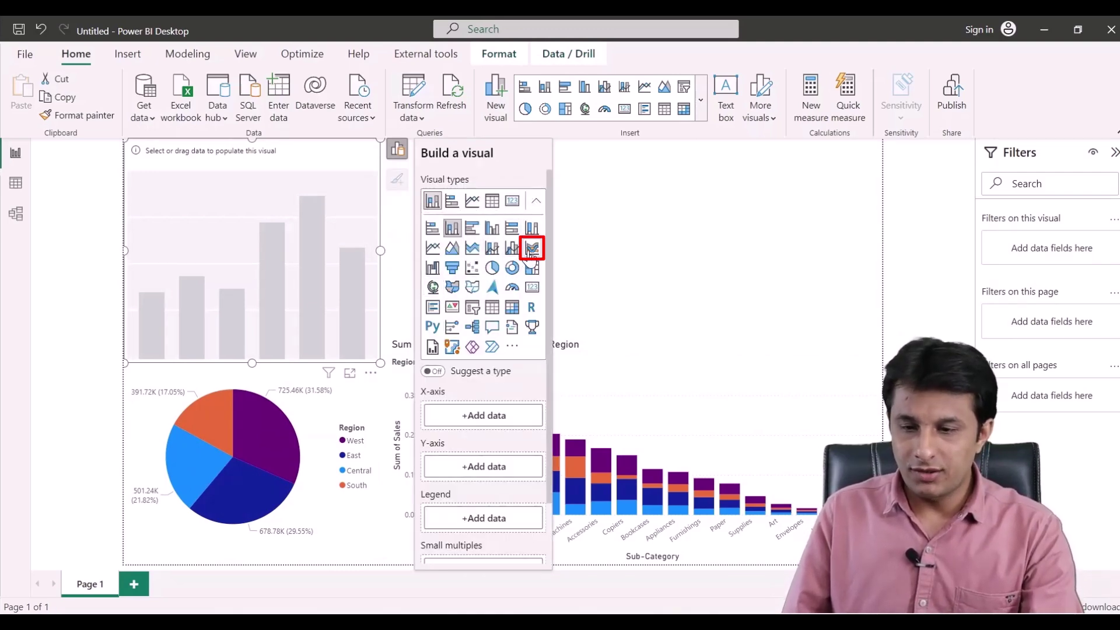
{"action": "left_click", "coordinate": [532, 250]}
Assign Order Date to the ribbon chart's X-axis and Sales to its Y-axis
{"action": "left_click", "coordinate": [483, 414]}
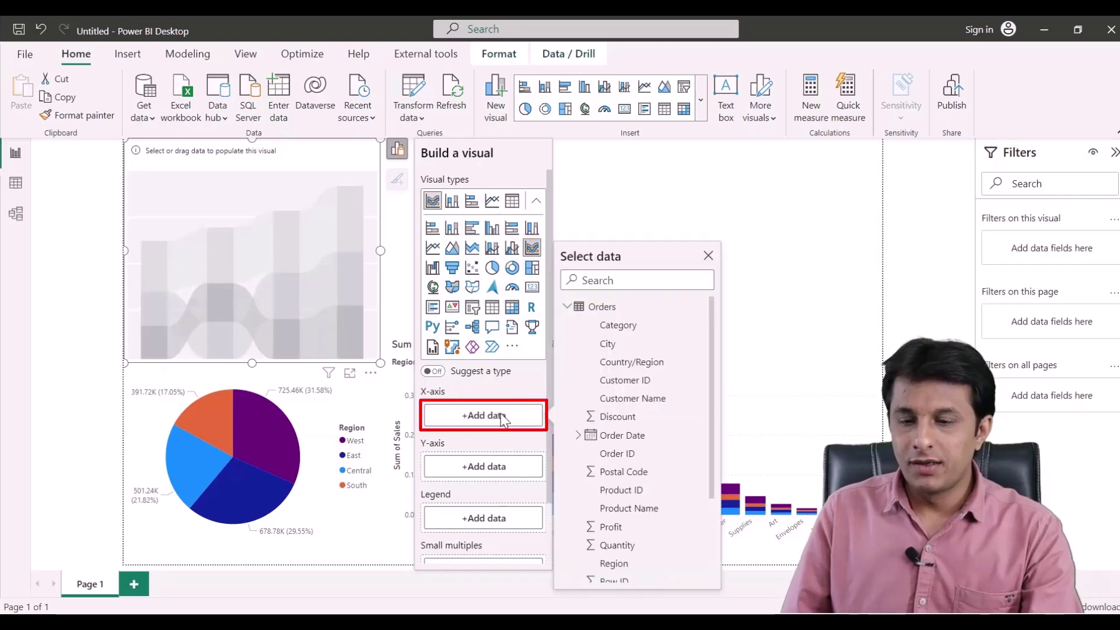
{"action": "left_click", "coordinate": [618, 435]}
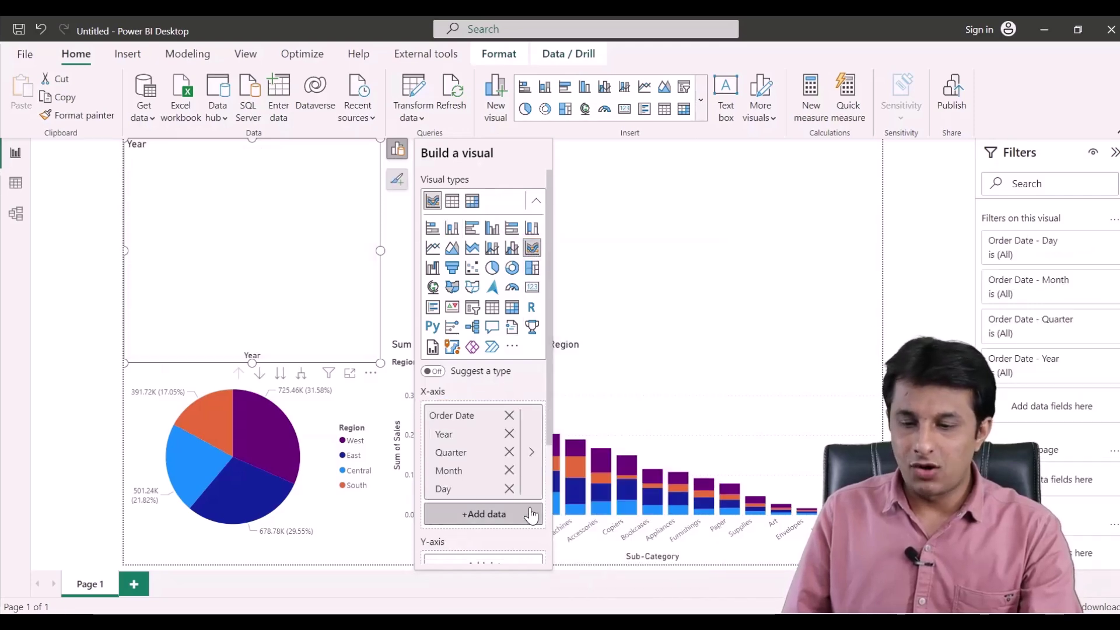
{"action": "left_click", "coordinate": [493, 396]}
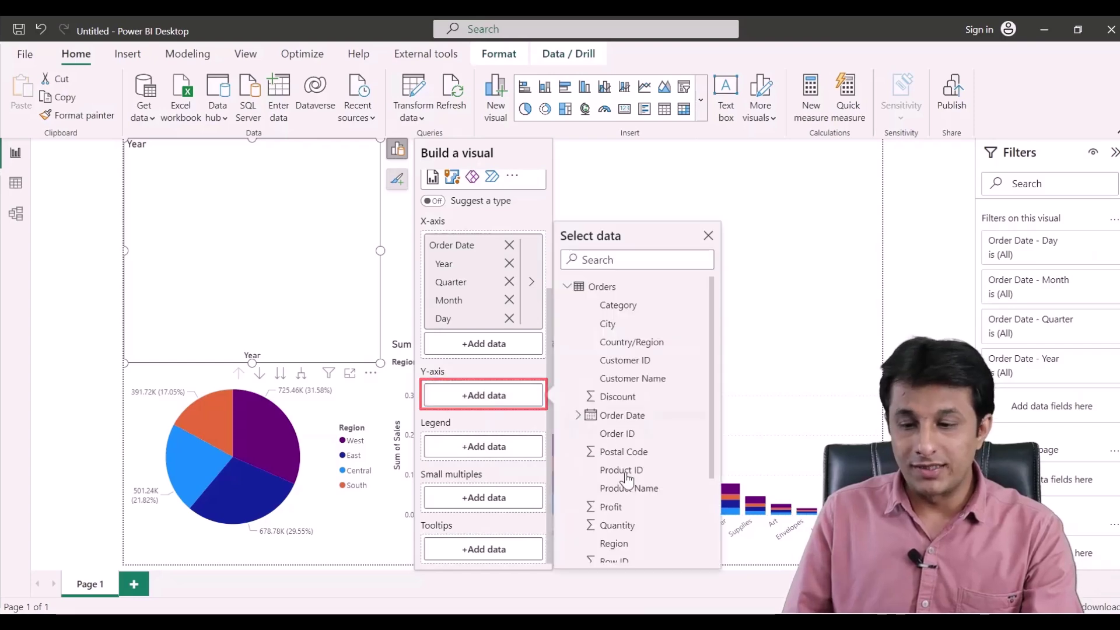
{"action": "scroll", "coordinate": [627, 494], "scroll_direction": "down", "scroll_amount": 3}
{"action": "left_click", "coordinate": [609, 462]}
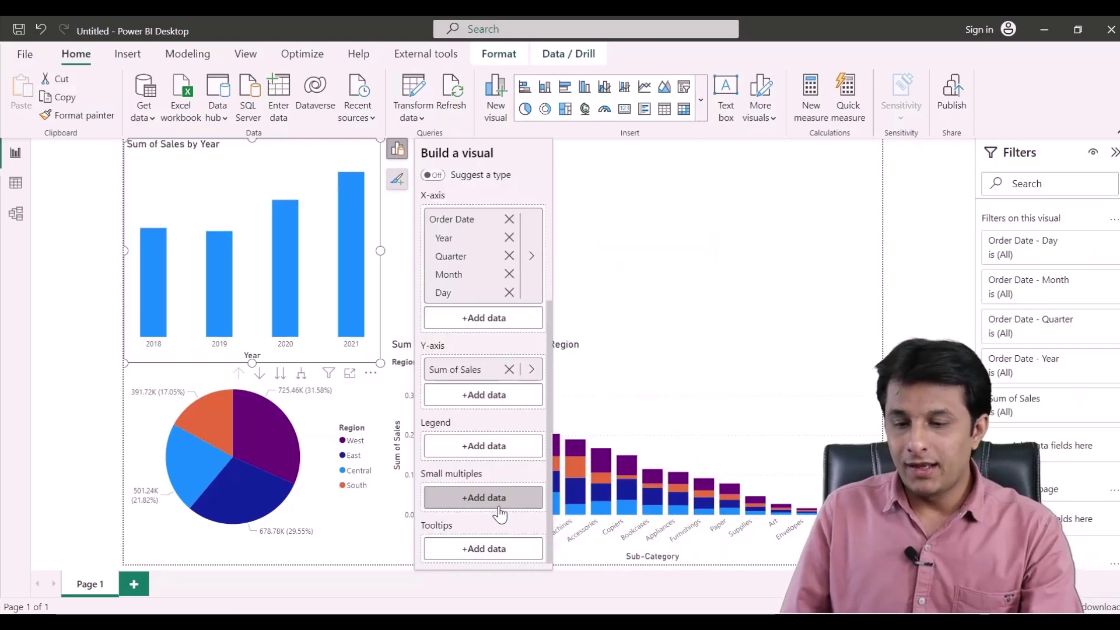
Add Region to the ribbon chart's legend
{"action": "left_click", "coordinate": [463, 449]}
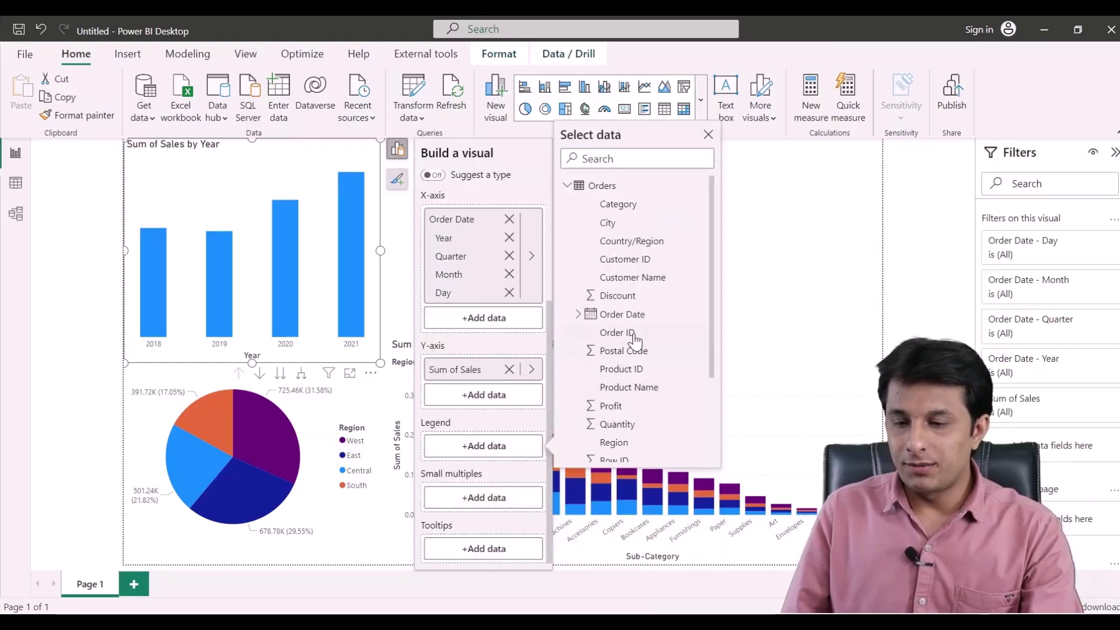
{"action": "scroll", "coordinate": [638, 379], "scroll_direction": "down", "scroll_amount": 3}
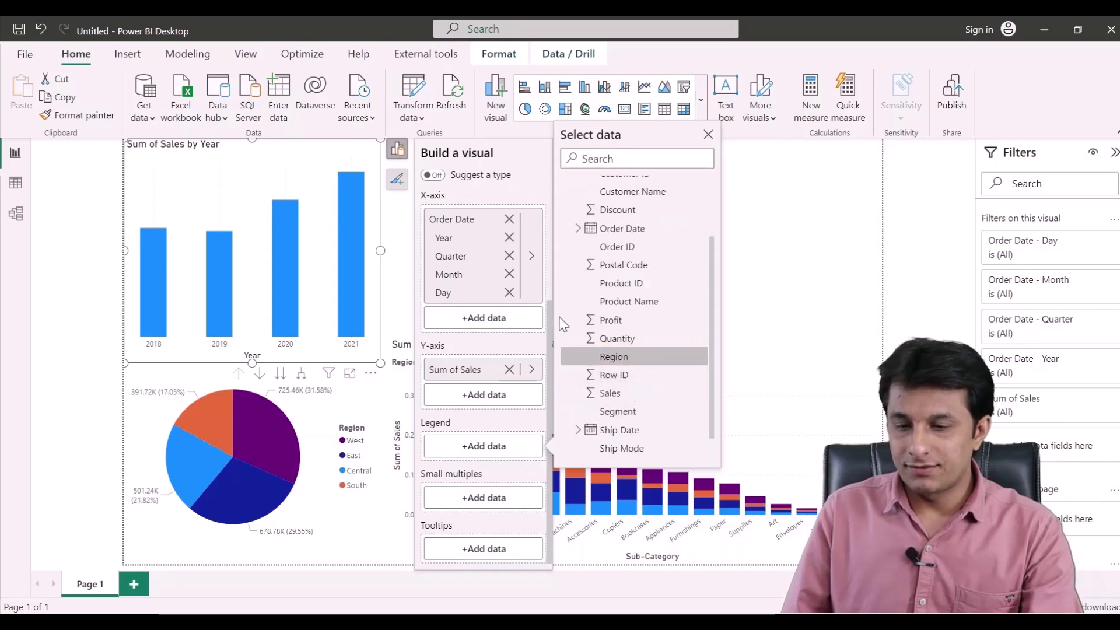
{"action": "left_click", "coordinate": [627, 356]}
Move the ribbon chart above the stacked column chart and resize it to align with that chart's left and right edges
{"action": "left_click_drag", "start_coordinate": [382, 140], "coordinate": [885, 207]}
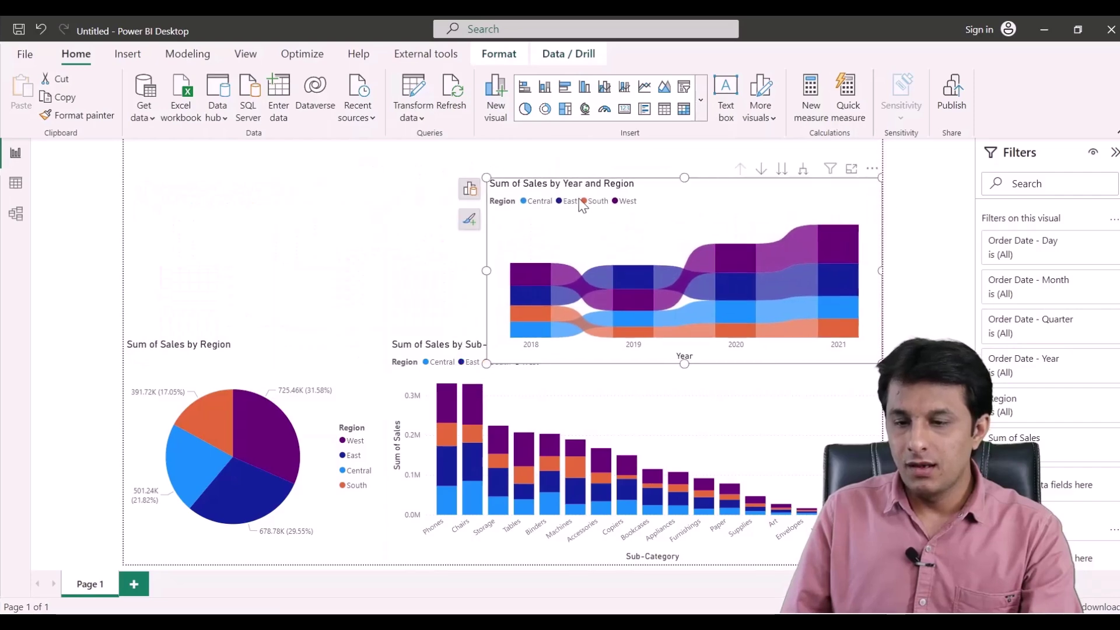
{"action": "left_click_drag", "start_coordinate": [484, 177], "coordinate": [368, 174]}
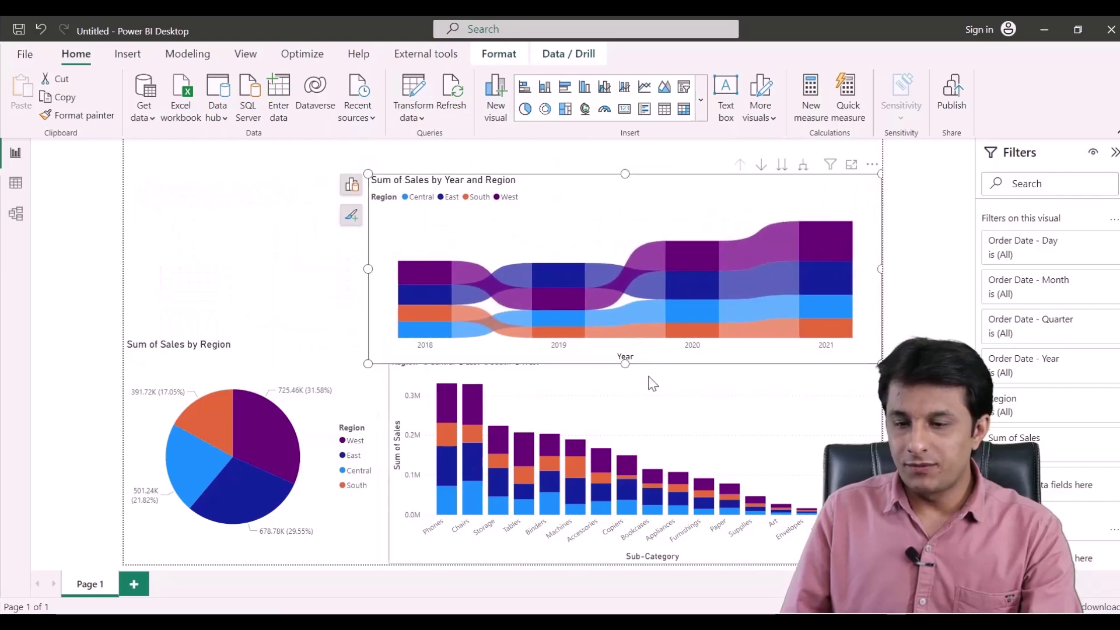
{"action": "left_click_drag", "start_coordinate": [625, 362], "coordinate": [625, 351]}
{"action": "left_click_drag", "start_coordinate": [366, 351], "coordinate": [388, 330]}
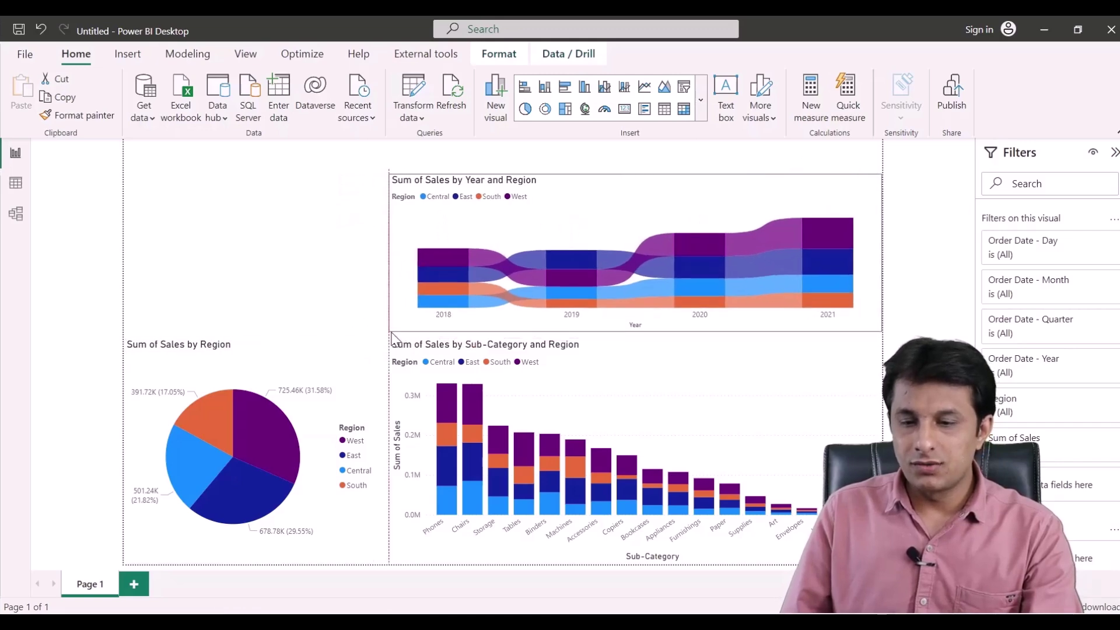
Duplicate the Sum of Sales by Region pie chart on the same page
{"action": "left_click", "coordinate": [324, 371]}
{"action": "key", "text": "ctrl+c"}
{"action": "key", "text": "ctrl+v"}
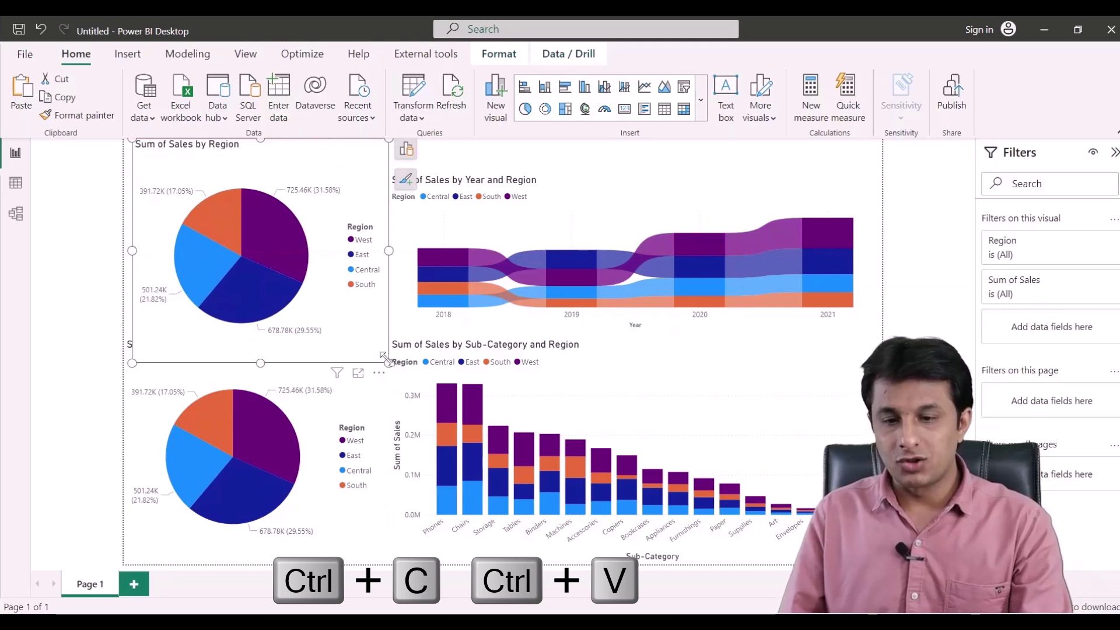
Reduce the height of the duplicated Sum of Sales by Region pie chart slightly and convert it to a donut chart
{"action": "left_click_drag", "start_coordinate": [384, 357], "coordinate": [387, 350]}
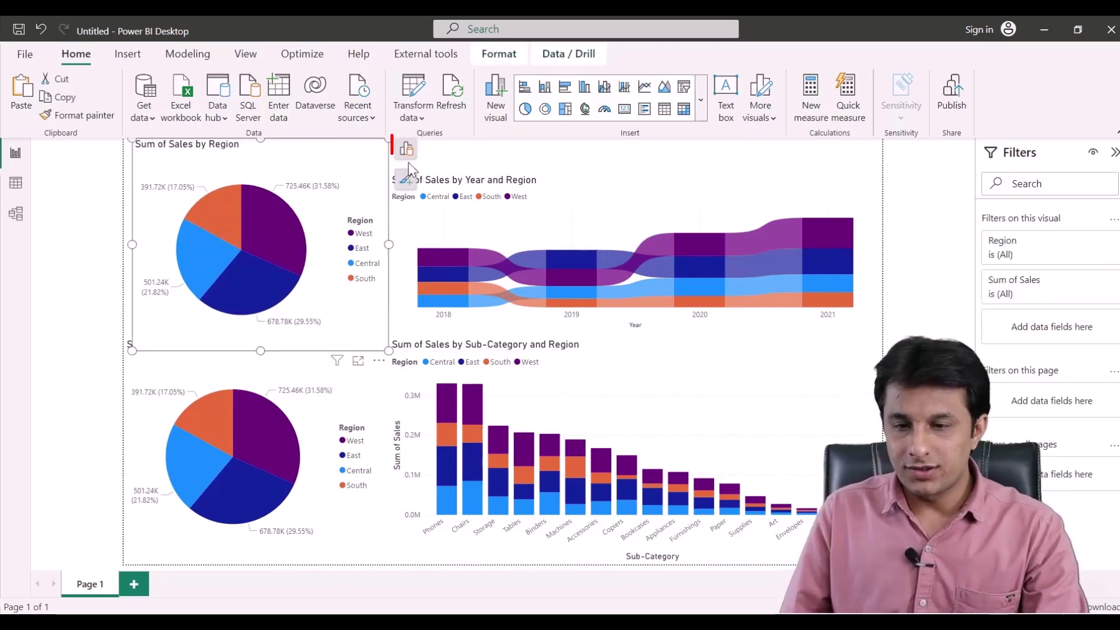
{"action": "left_click", "coordinate": [406, 149]}
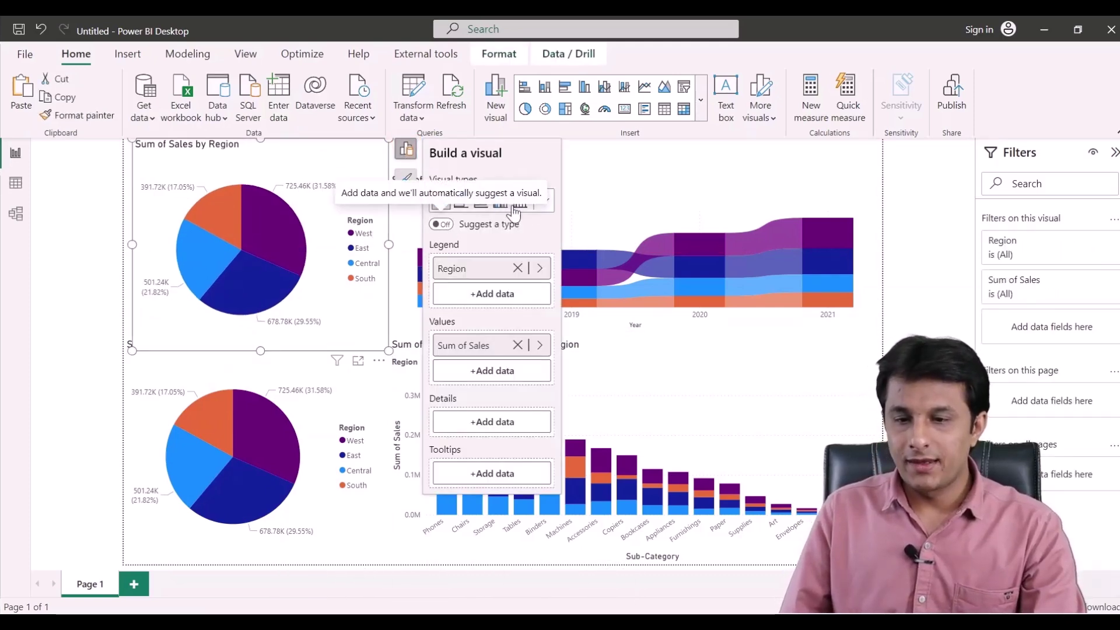
{"action": "left_click", "coordinate": [545, 201]}
{"action": "left_click", "coordinate": [520, 267]}
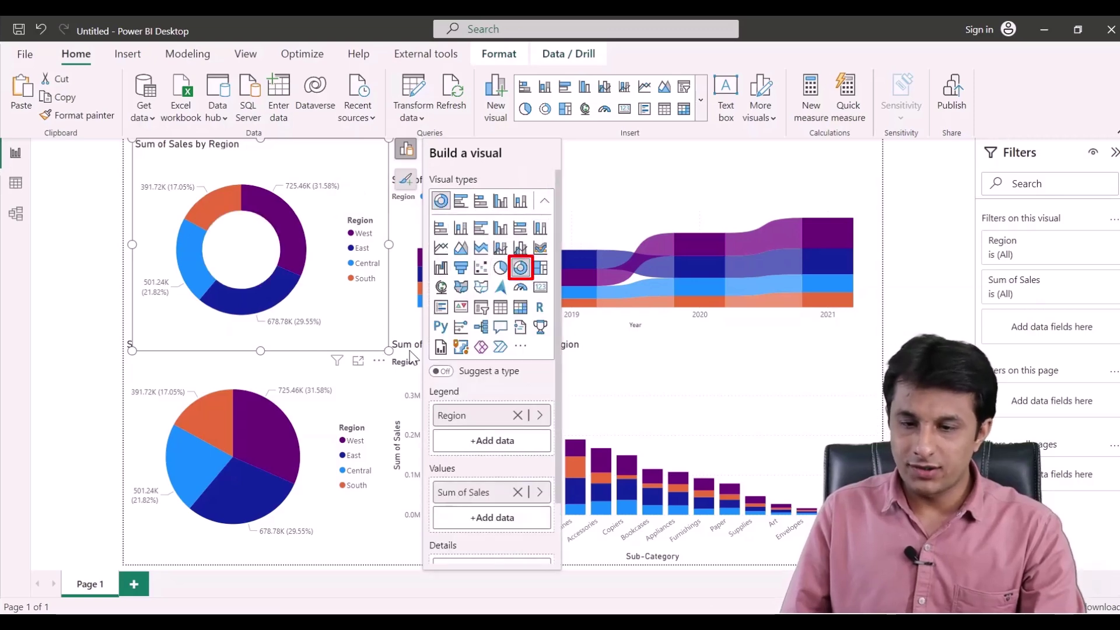
Replace Region with Category in the donut chart's legend
{"action": "left_click", "coordinate": [517, 415]}
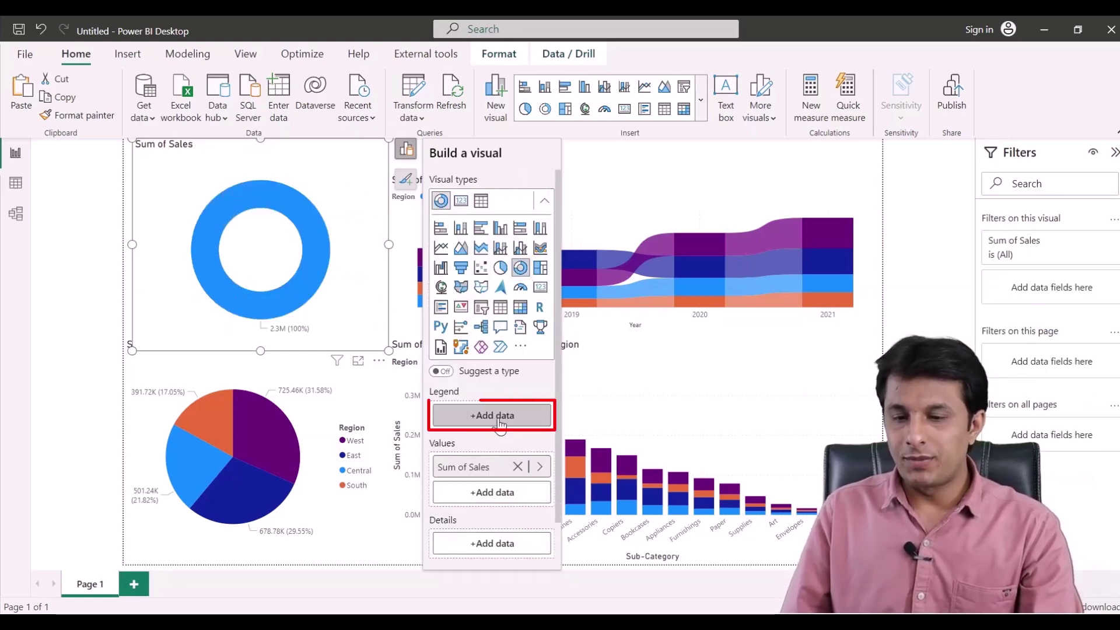
{"action": "left_click", "coordinate": [506, 416]}
{"action": "left_click", "coordinate": [611, 326]}
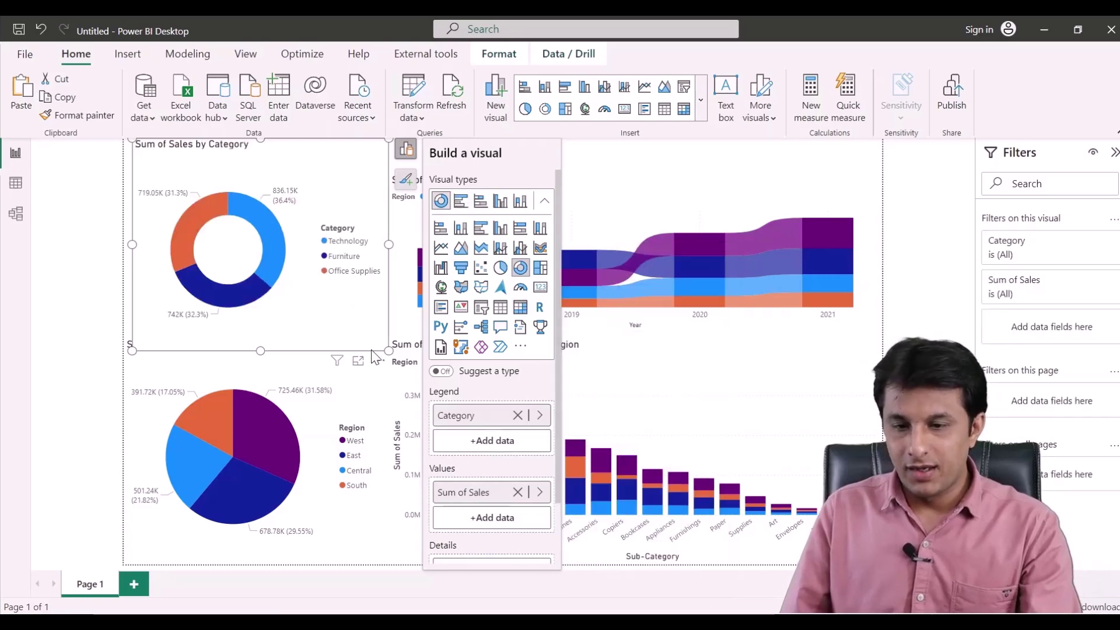
Shrink the donut chart to fit above the Region pie chart, and extend the ribbon chart upward towards the page's upper edge
{"action": "left_click_drag", "start_coordinate": [385, 349], "coordinate": [370, 339]}
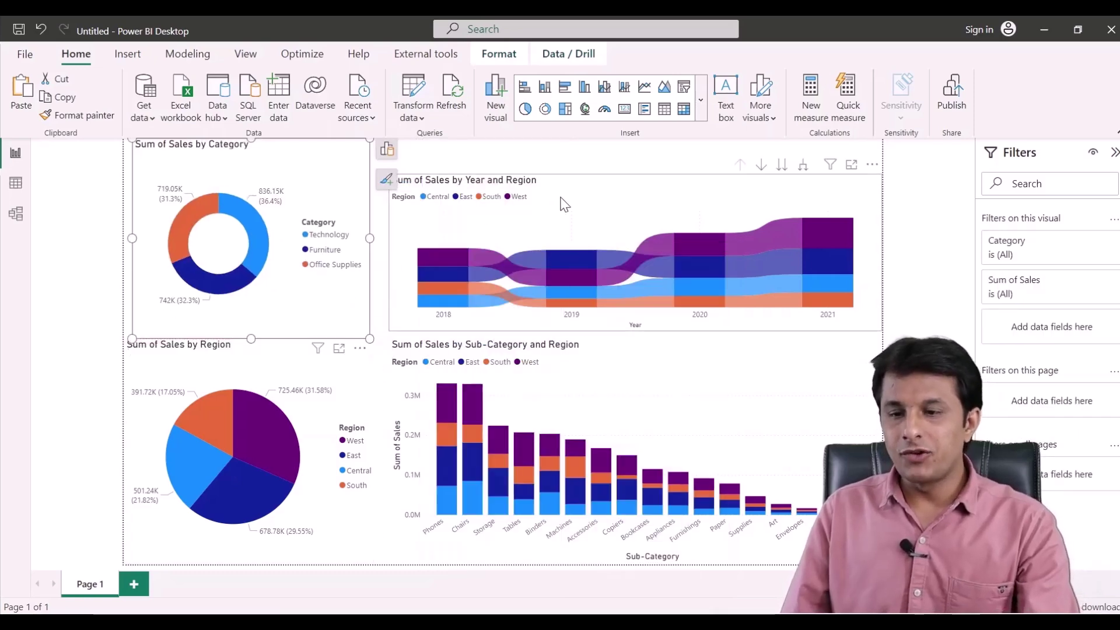
{"action": "left_click", "coordinate": [395, 188]}
{"action": "left_click_drag", "start_coordinate": [387, 172], "coordinate": [387, 145]}
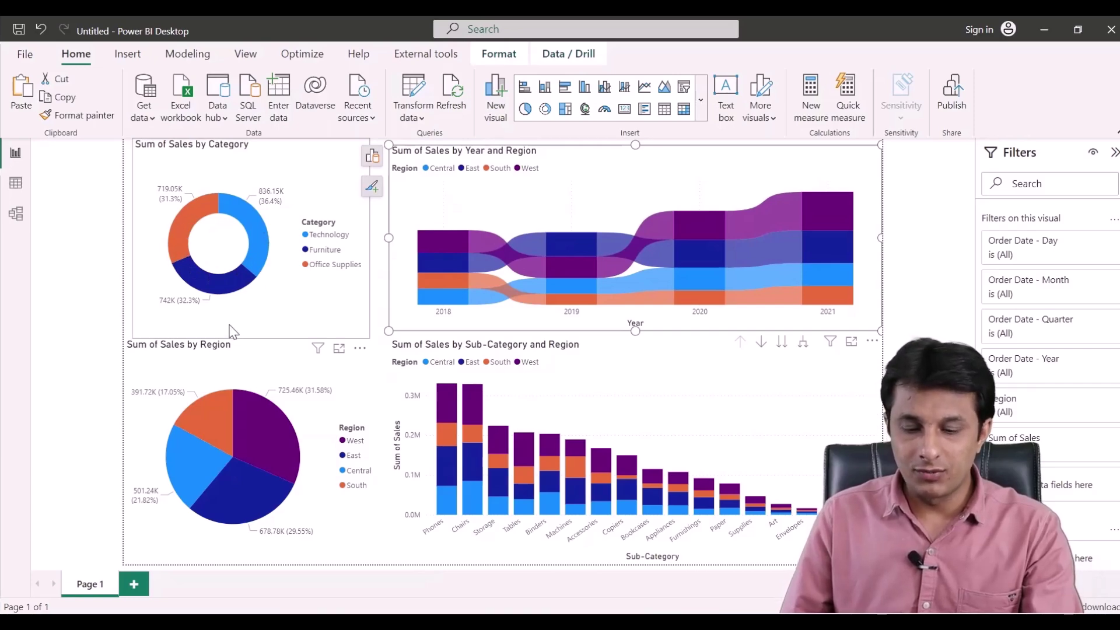
{"action": "left_click", "coordinate": [271, 309]}
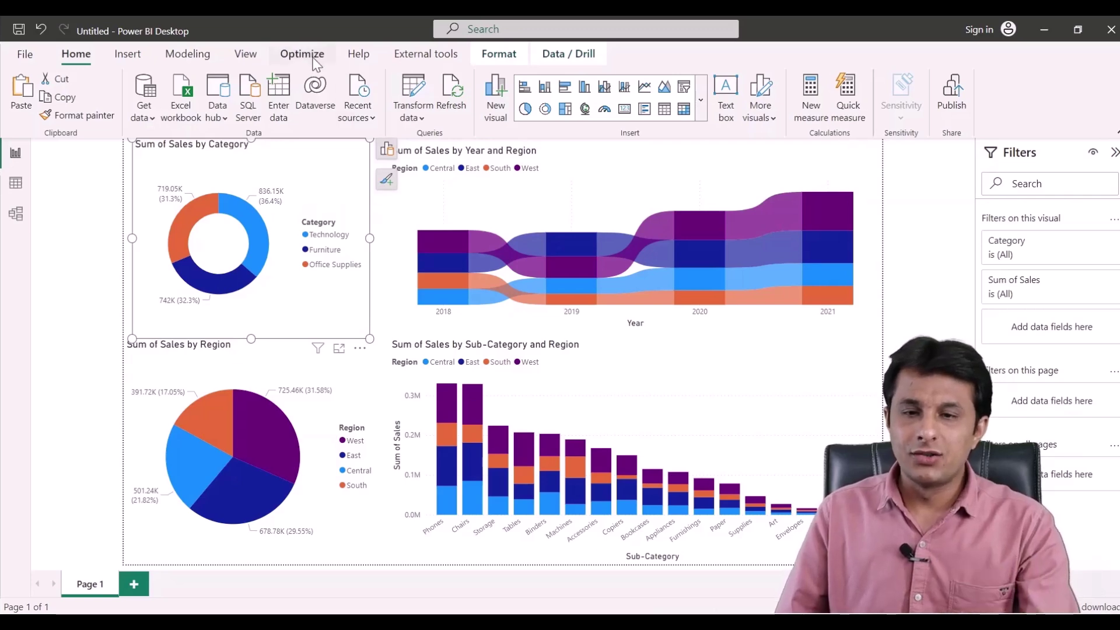
Customize the current report theme by setting theme Color 1 to the red #E60039
{"action": "left_click", "coordinate": [256, 56]}
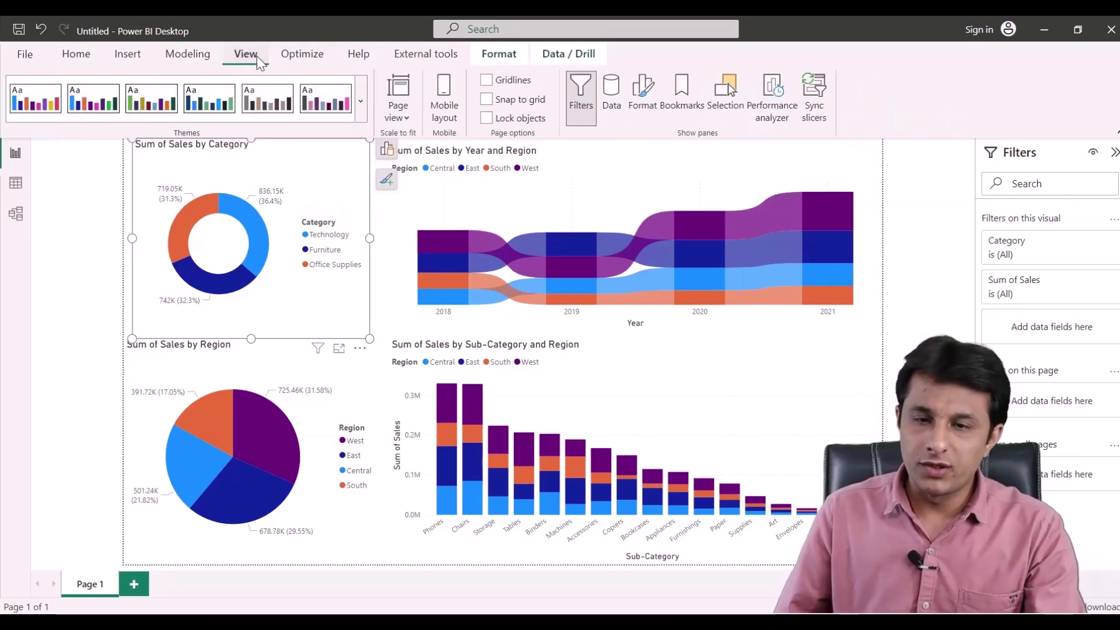
{"action": "left_click", "coordinate": [361, 105]}
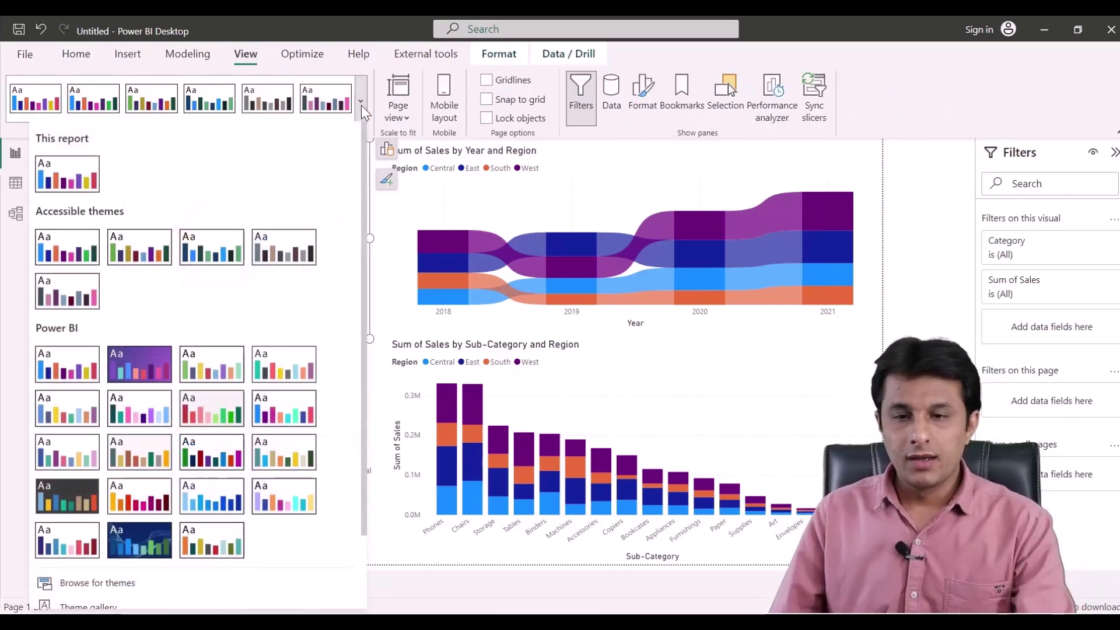
{"action": "scroll", "coordinate": [253, 470], "scroll_direction": "down", "scroll_amount": 3}
{"action": "left_click", "coordinate": [111, 545]}
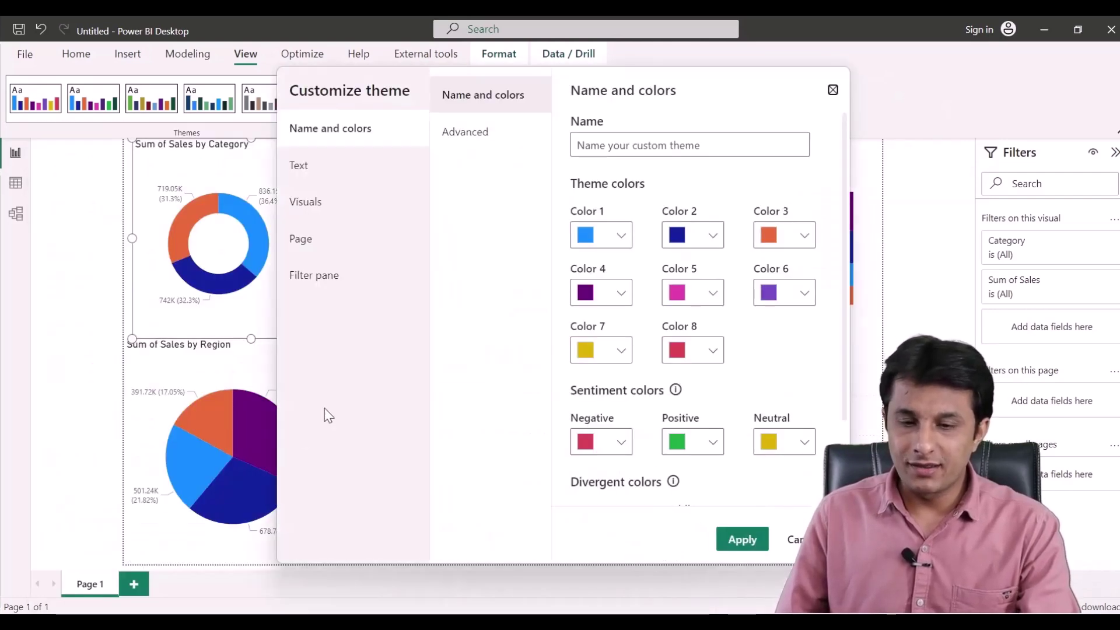
{"action": "left_click", "coordinate": [621, 241]}
{"action": "left_click", "coordinate": [773, 446]}
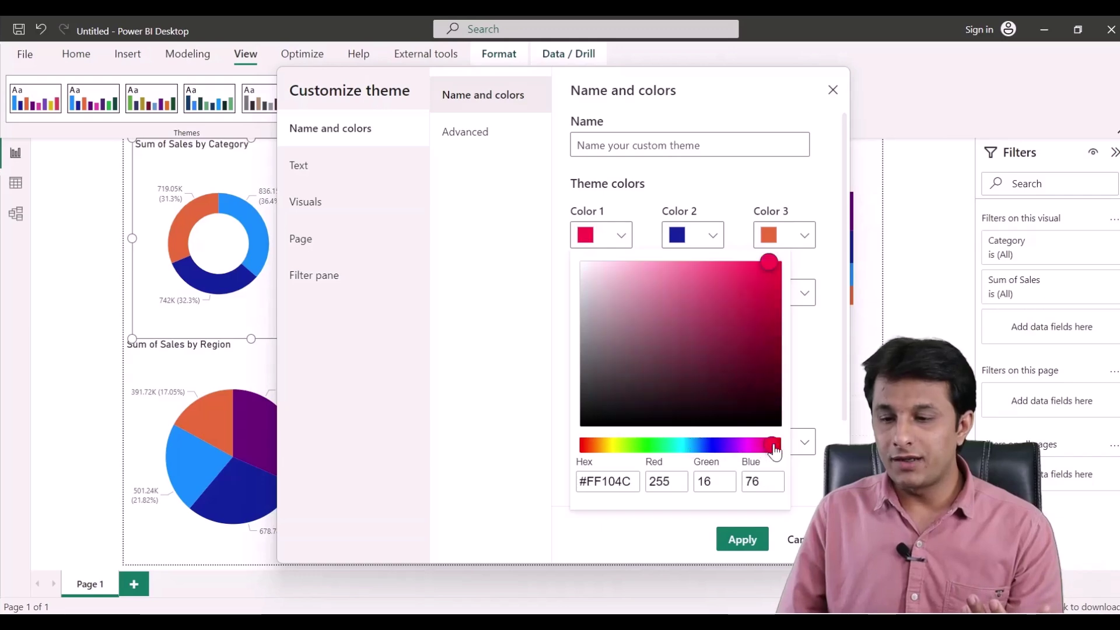
{"action": "left_click", "coordinate": [780, 273]}
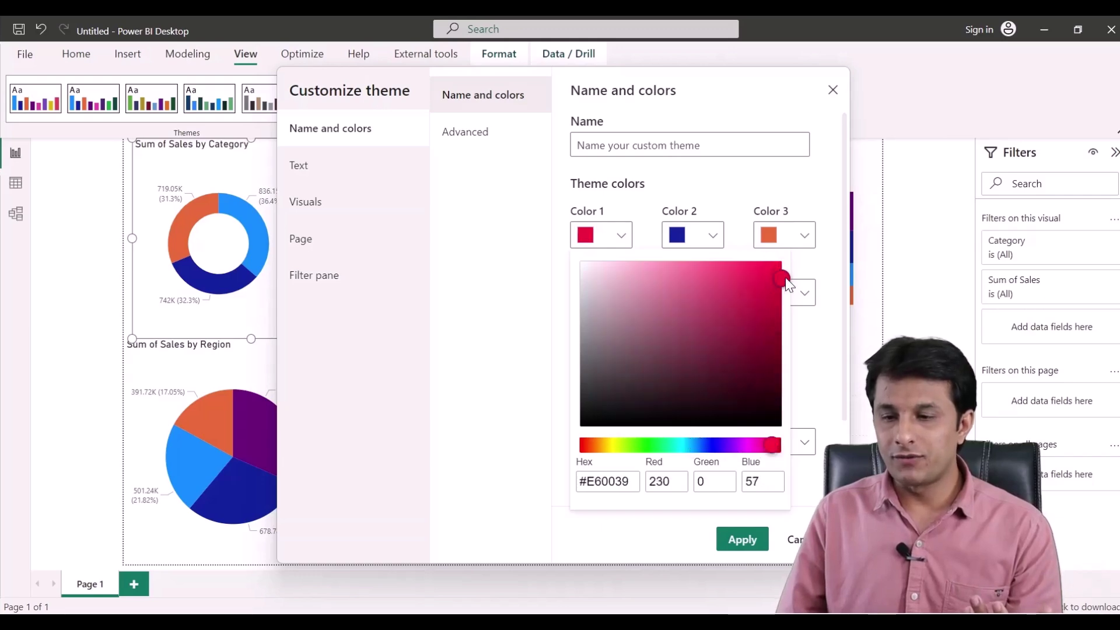
{"action": "left_click", "coordinate": [814, 336]}
Set theme Color 2 to black and apply the customized theme to the report
{"action": "left_click", "coordinate": [709, 240]}
{"action": "left_click_drag", "start_coordinate": [653, 368], "coordinate": [617, 429]}
{"action": "left_click", "coordinate": [771, 369]}
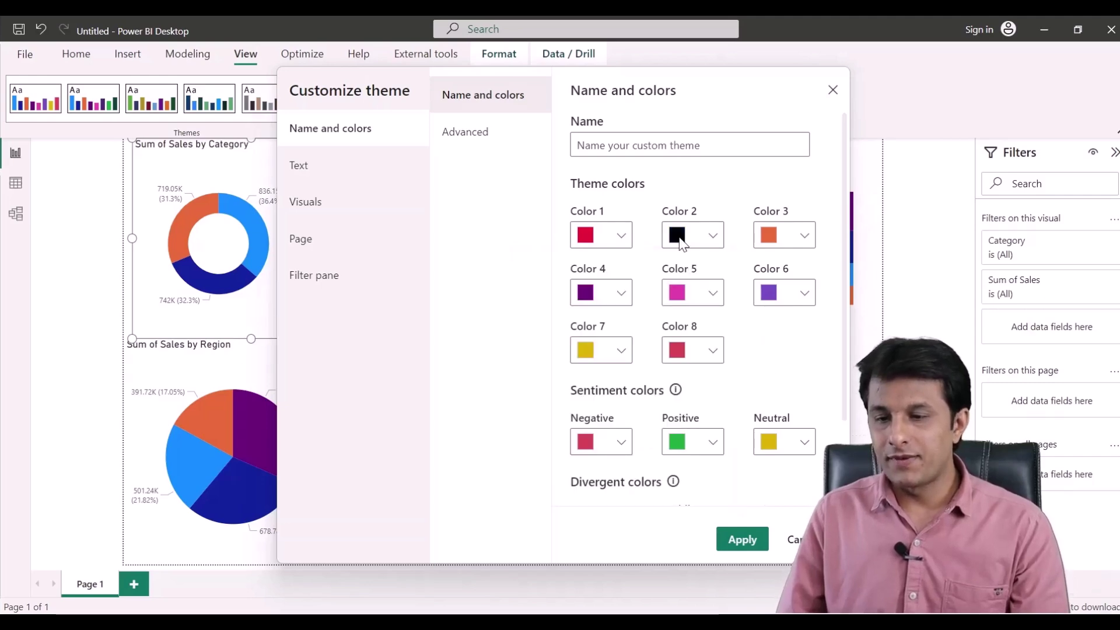
{"action": "left_click", "coordinate": [748, 540]}
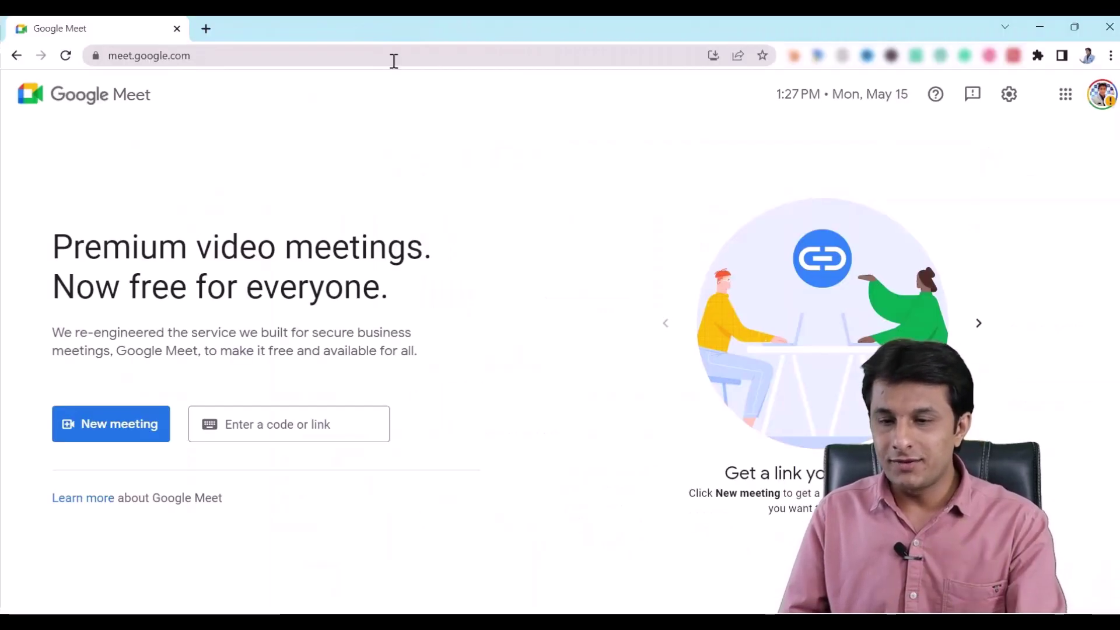
Search Google for "chat gpt" in the web browser and launch ChatGPT from OpenAI's Introducing ChatGPT page
{"action": "left_click", "coordinate": [325, 50]}
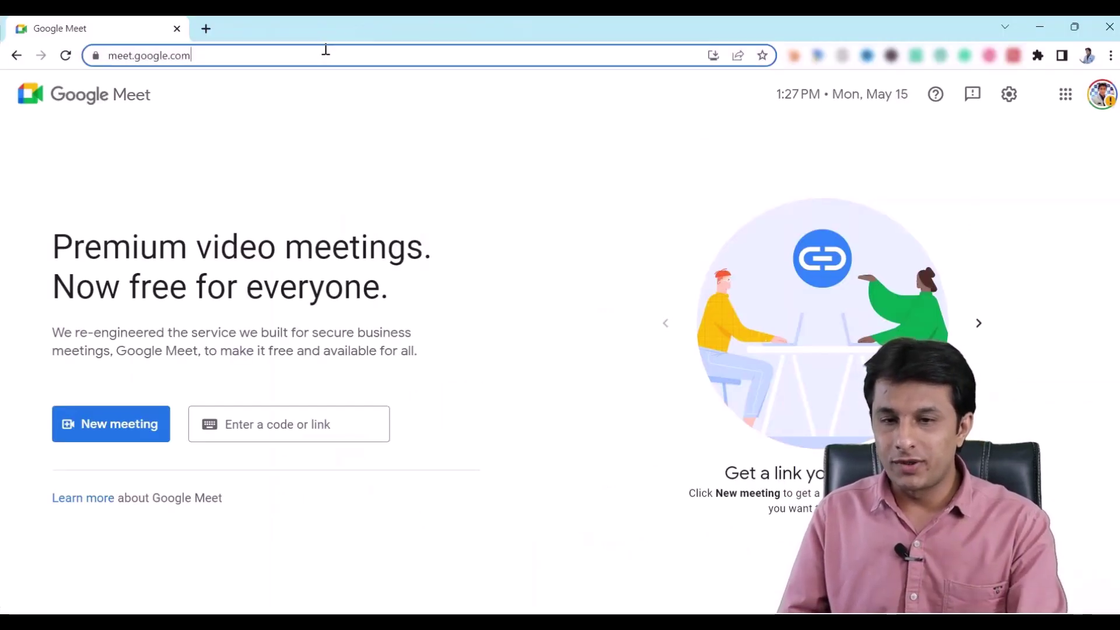
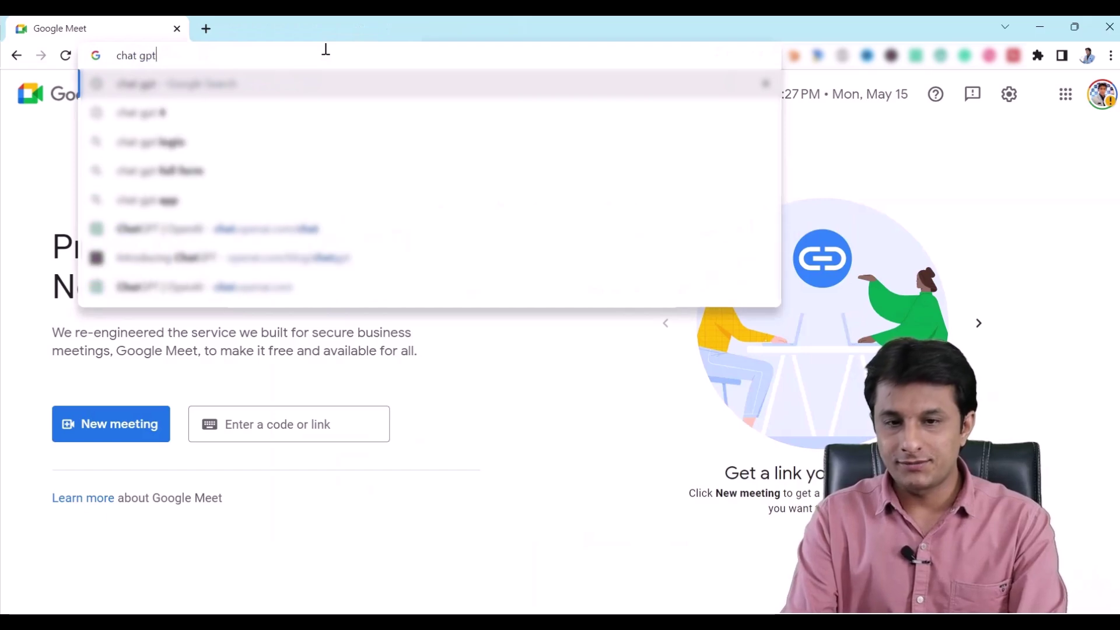
{"action": "key", "text": "Return"}
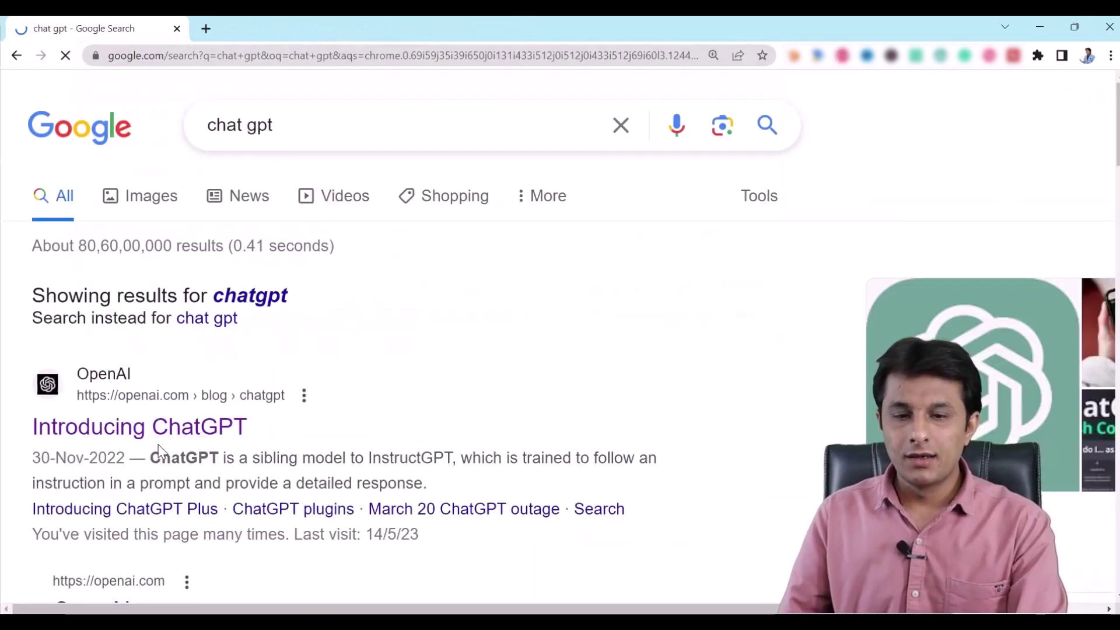
{"action": "left_click", "coordinate": [157, 428]}
{"action": "key", "text": "ctrl+minus"}
{"action": "key", "text": "ctrl+minus"}
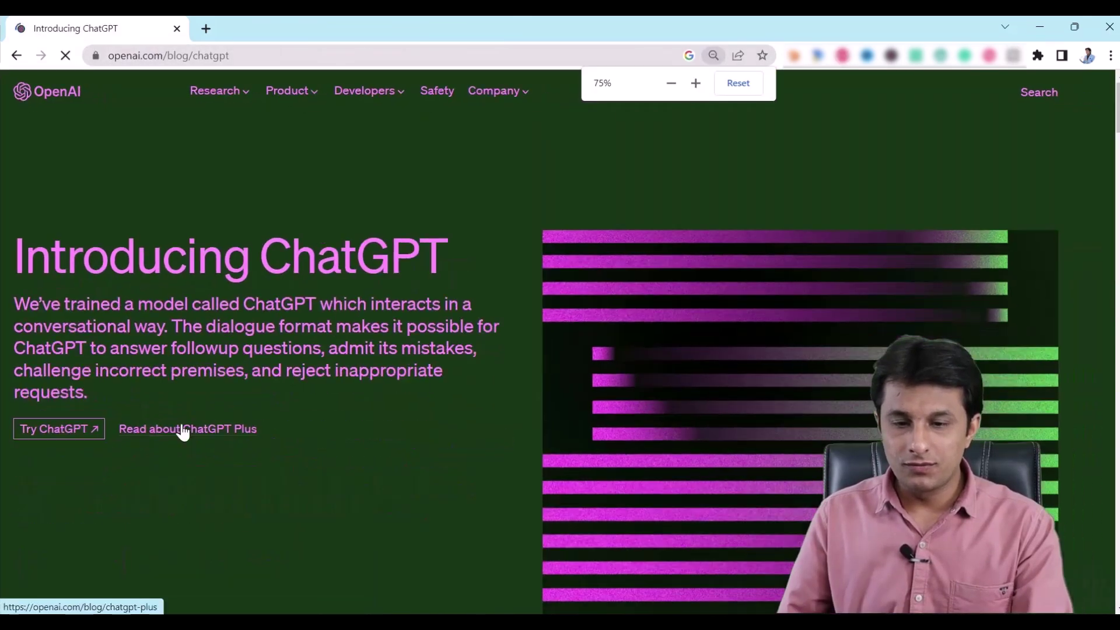
{"action": "left_click", "coordinate": [73, 434]}
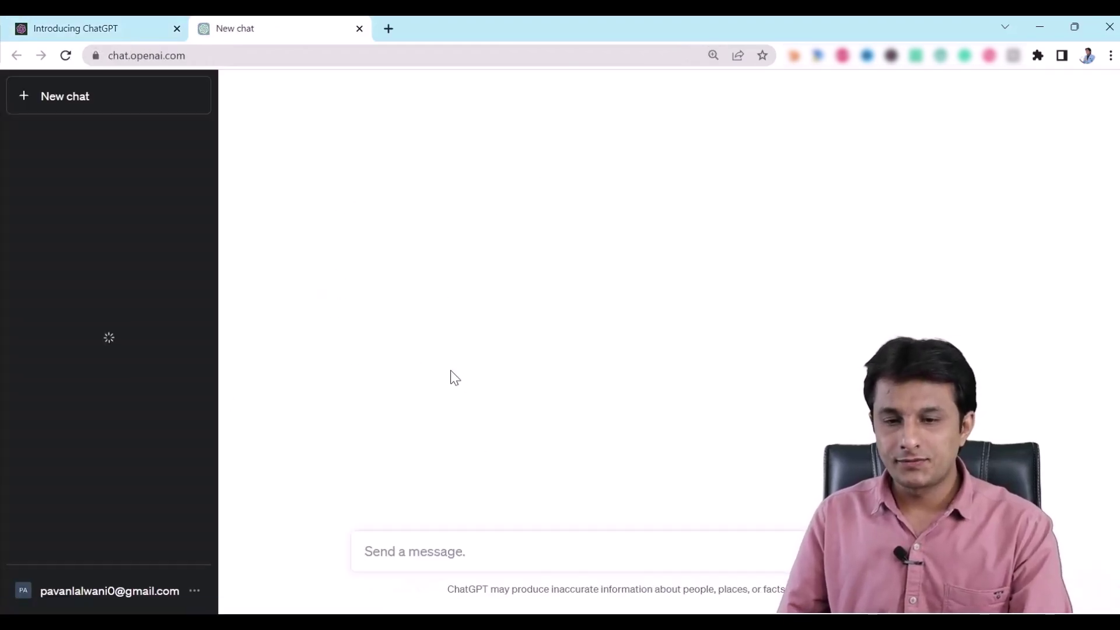
Reduce the ChatGPT page zoom to 90% and select the GPT-4 model for the new chat
{"action": "key", "text": "ctrl+minus"}
{"action": "left_click", "coordinate": [605, 451]}
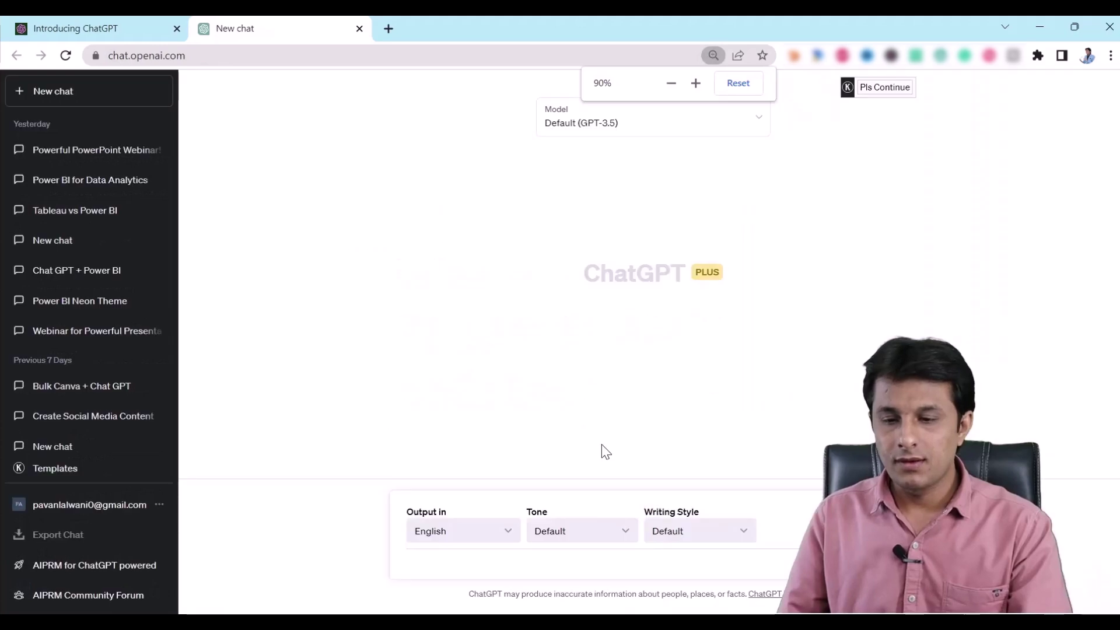
{"action": "left_click", "coordinate": [682, 125]}
{"action": "left_click", "coordinate": [641, 193]}
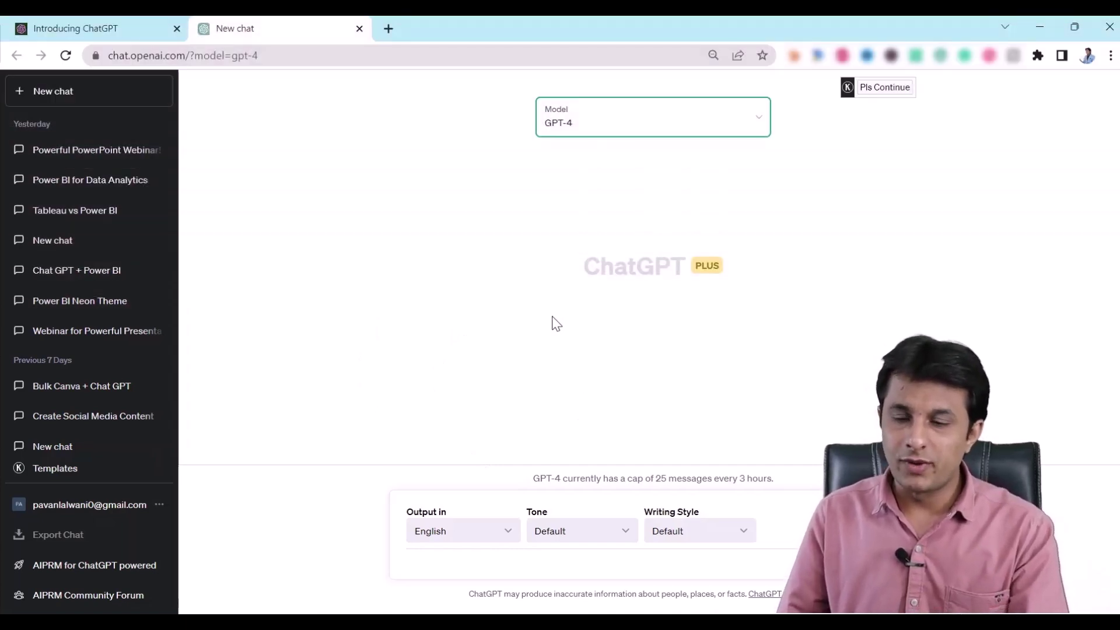
Switch to a blank Notepad document
{"action": "key", "text": "super+r"}
{"action": "key", "text": "Escape"}
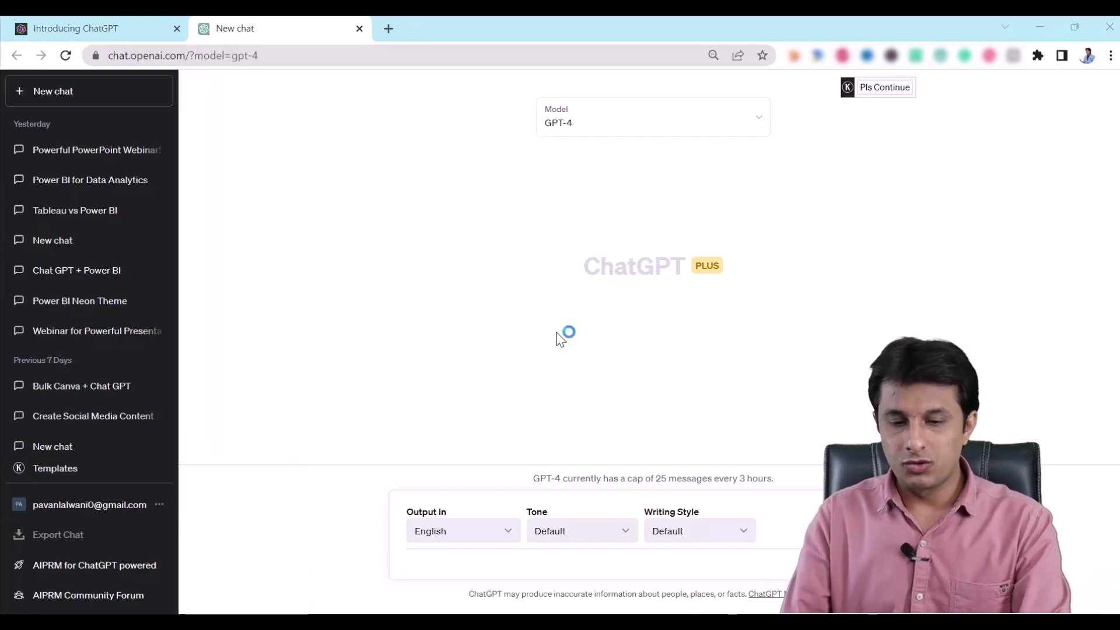
{"action": "scroll", "coordinate": [641, 291], "scroll_direction": "down", "scroll_amount": 15}
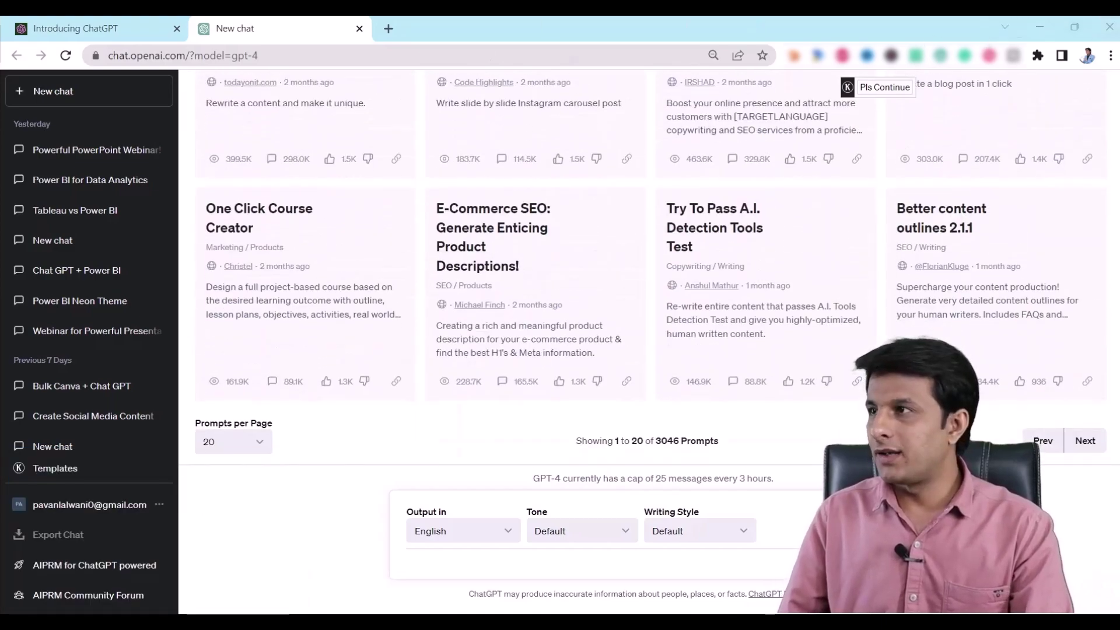
{"action": "key", "text": "alt+Tab"}
{"action": "key", "text": "alt+Tab"}
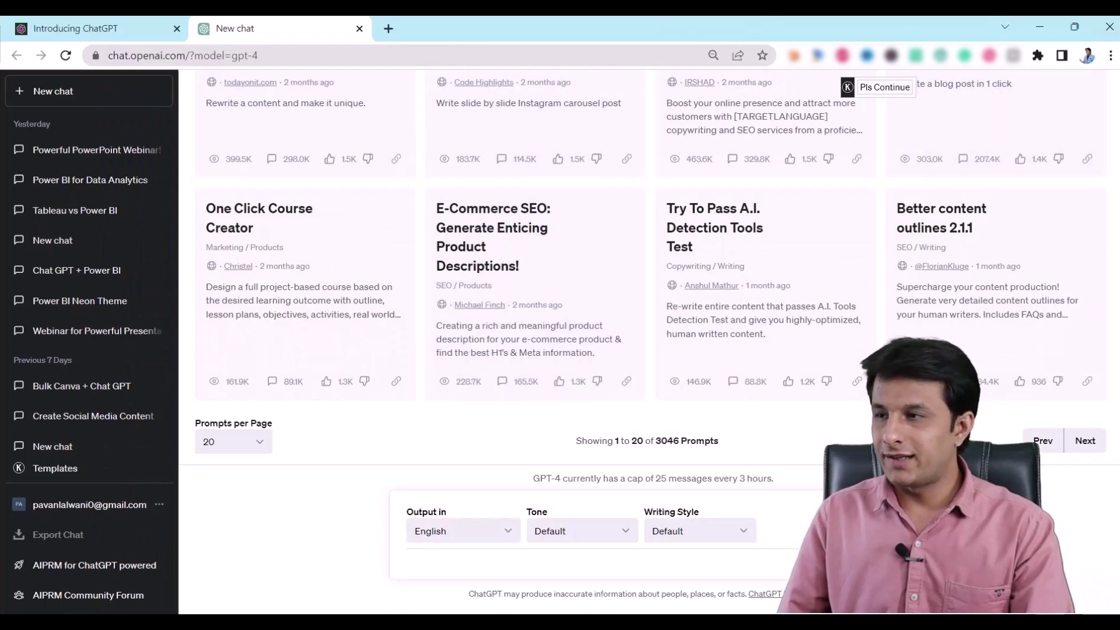
{"action": "key", "text": "alt+Tab"}
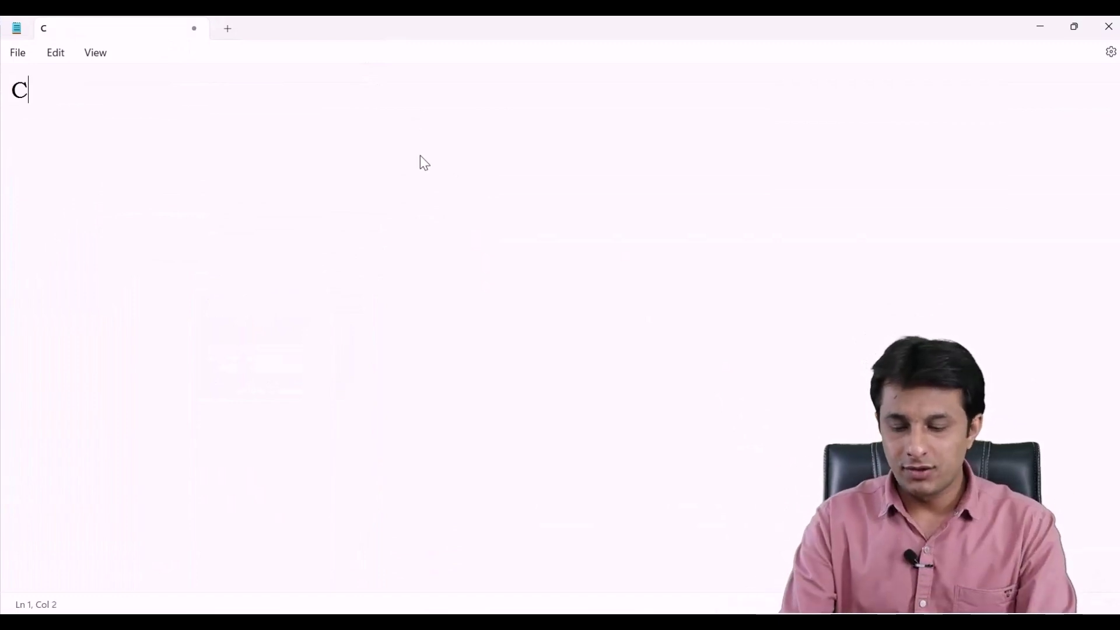
Write the prompt's opening line "Create a theme for Power BI with following things." in the Notepad document
{"action": "type", "text": "Create a them"}
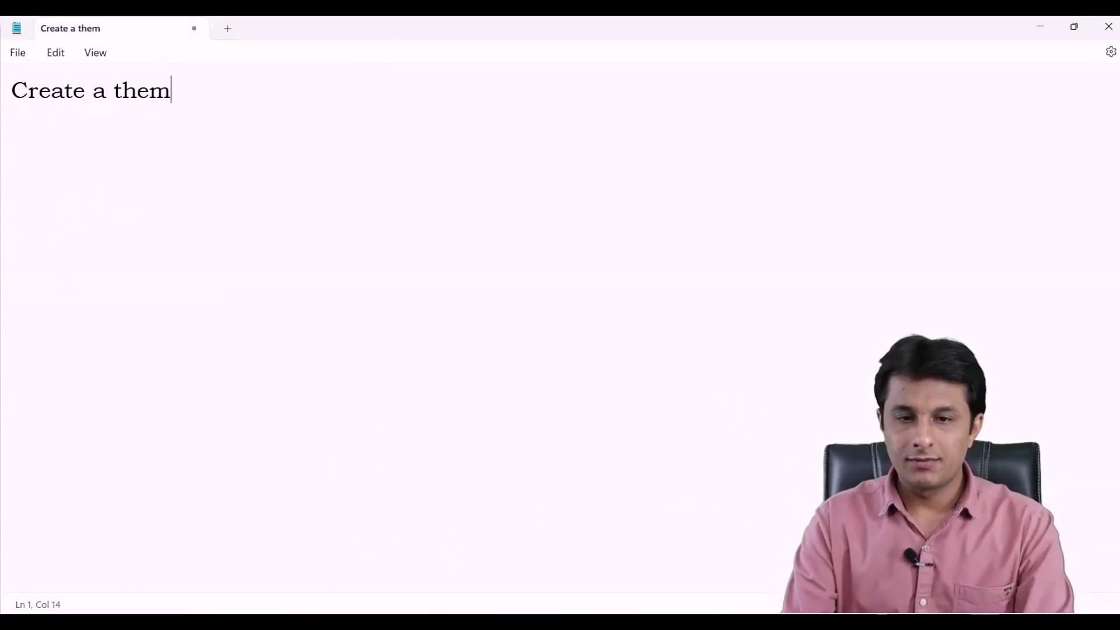
{"action": "type", "text": "e for Po"}
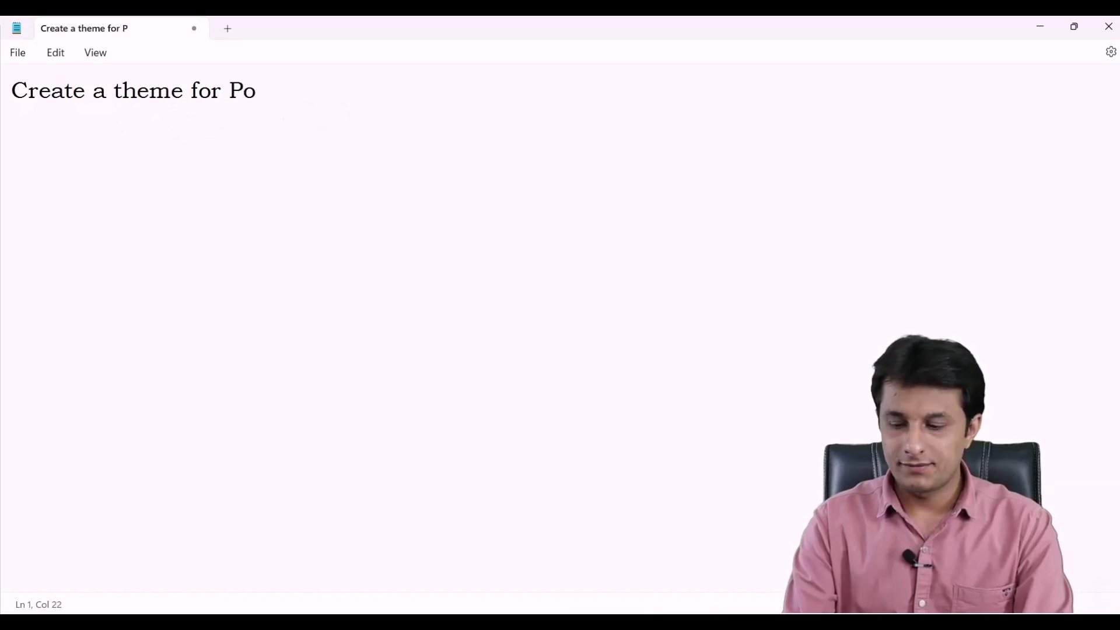
{"action": "type", "text": "wer BI with foll"}
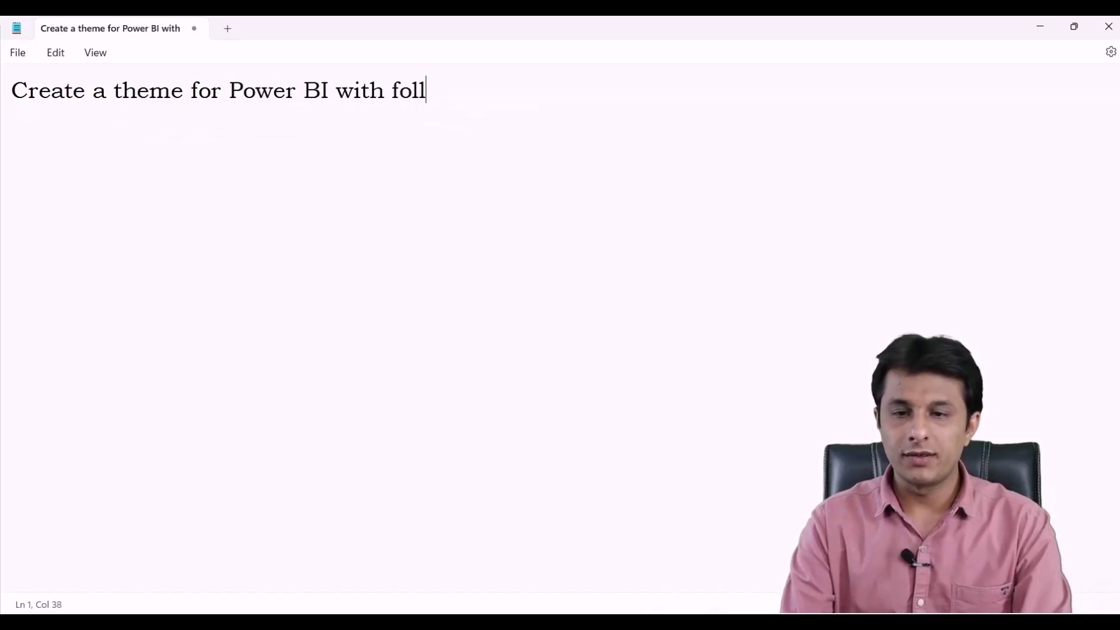
{"action": "type", "text": "owing things."}
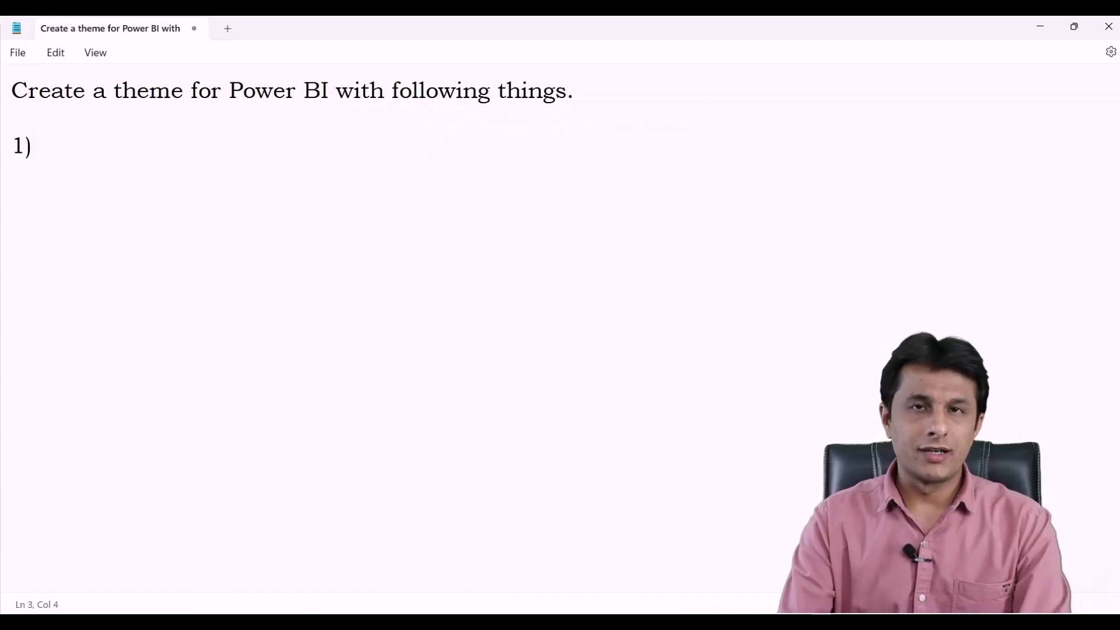
Add the first list item below the opening line: "1) Neon colors for charts with red and blue color mandatory."
{"action": "type", "text": " ch"}
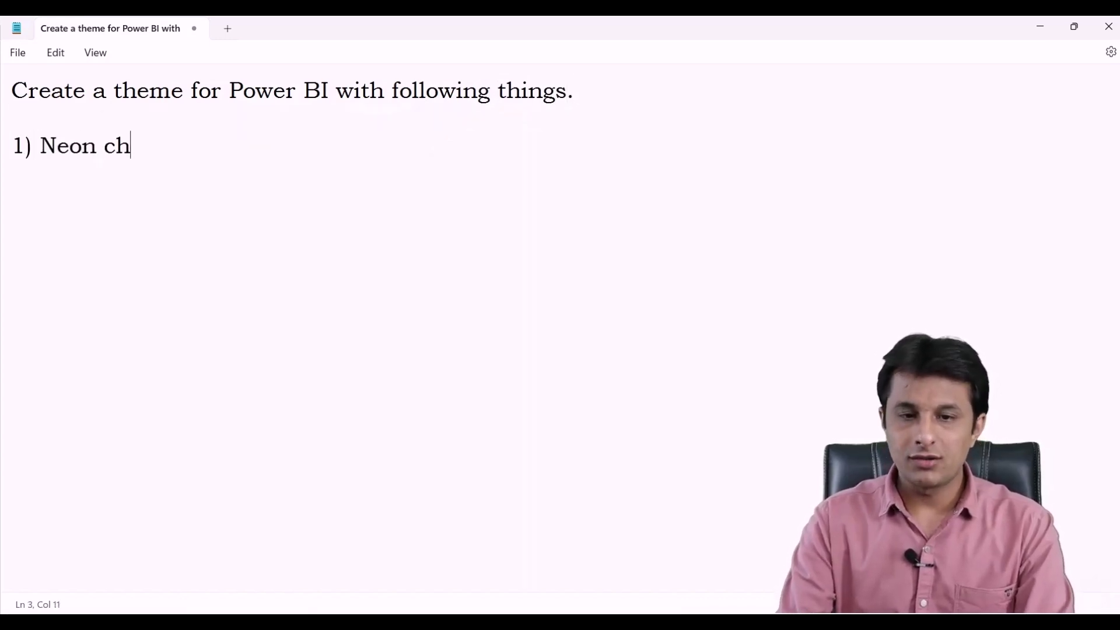
{"action": "key", "text": "BackSpace"}
{"action": "type", "text": "olors for chats"}
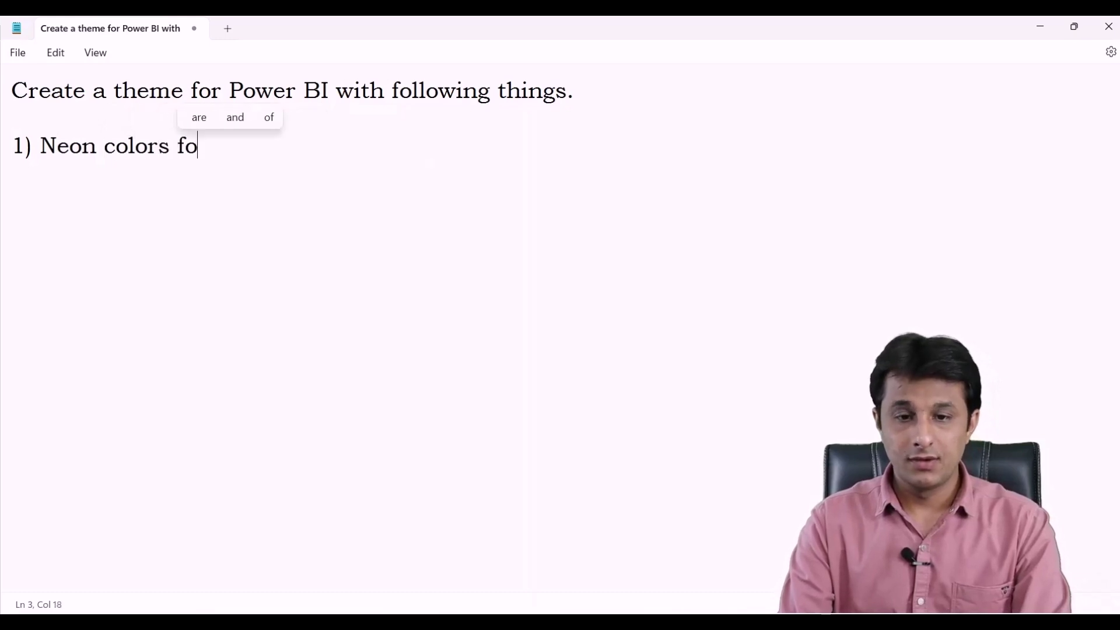
{"action": "key", "text": "BackSpace"}
{"action": "key", "text": "BackSpace"}
{"action": "type", "text": "rts w"}
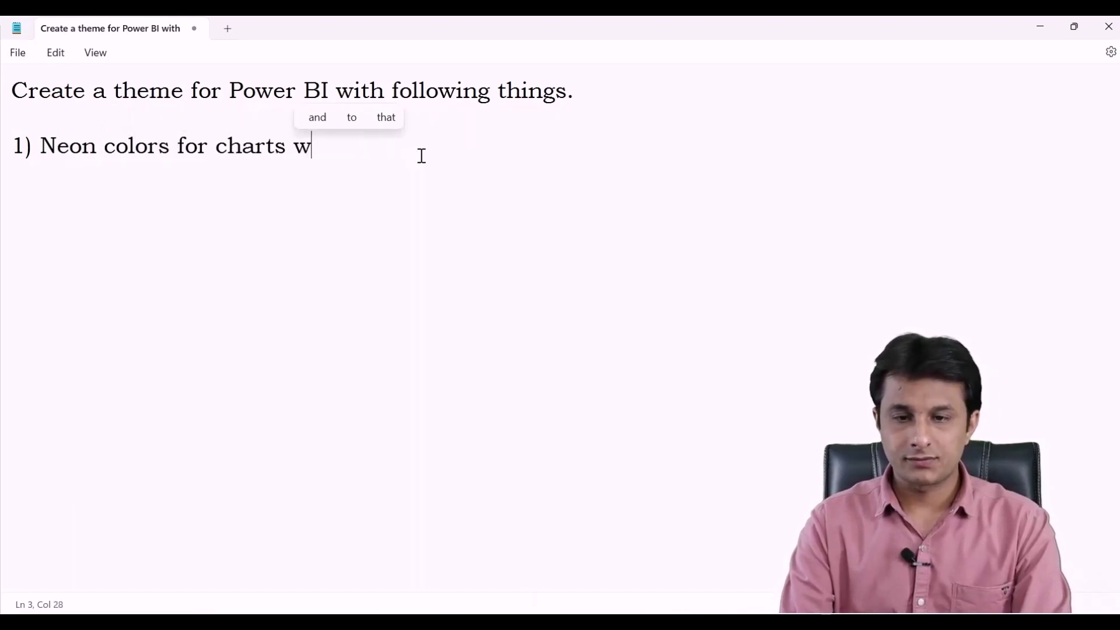
{"action": "type", "text": "ith red and blu"}
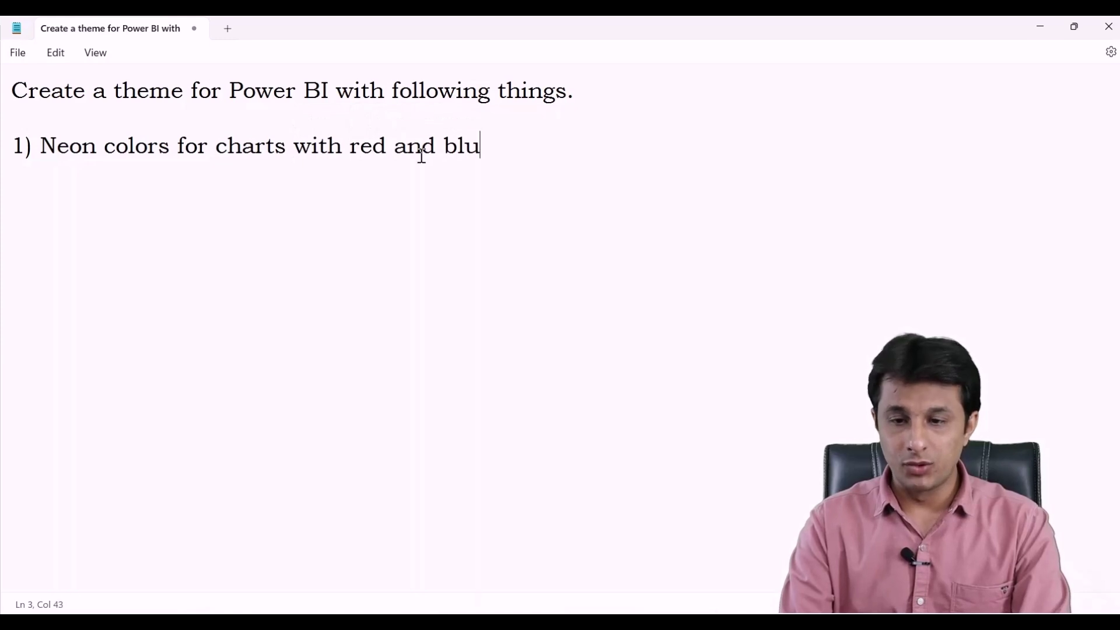
{"action": "type", "text": "e color mandatory."}
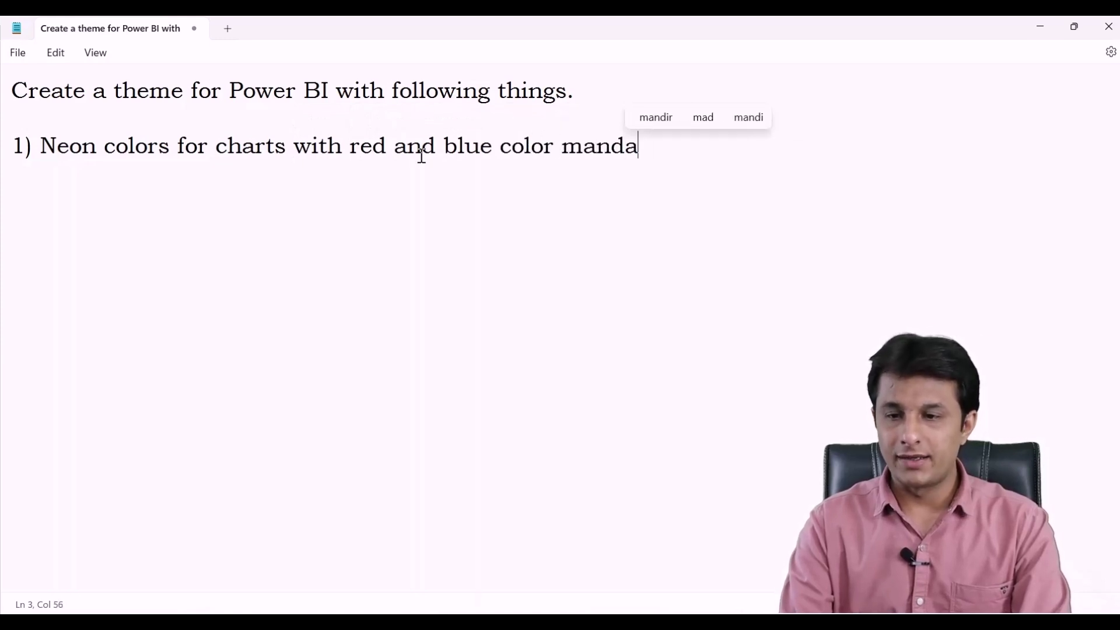
Add the second list item to the Notepad prompt: "2)X and Y axis size should be 15"
{"action": "key", "text": "Return"}
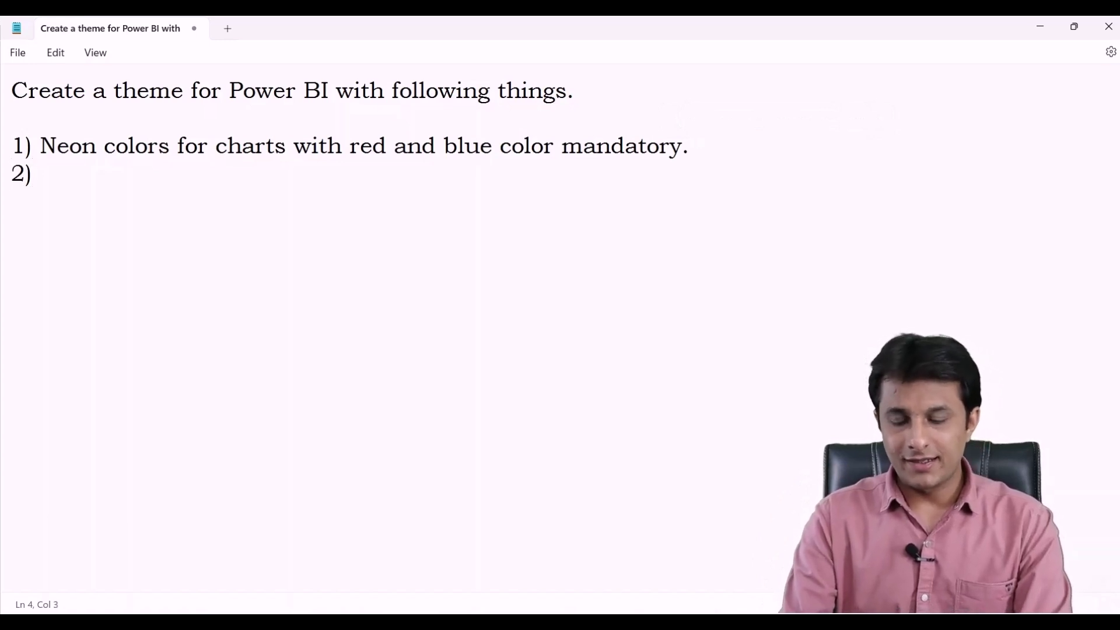
{"action": "type", "text": "2)X and Y "}
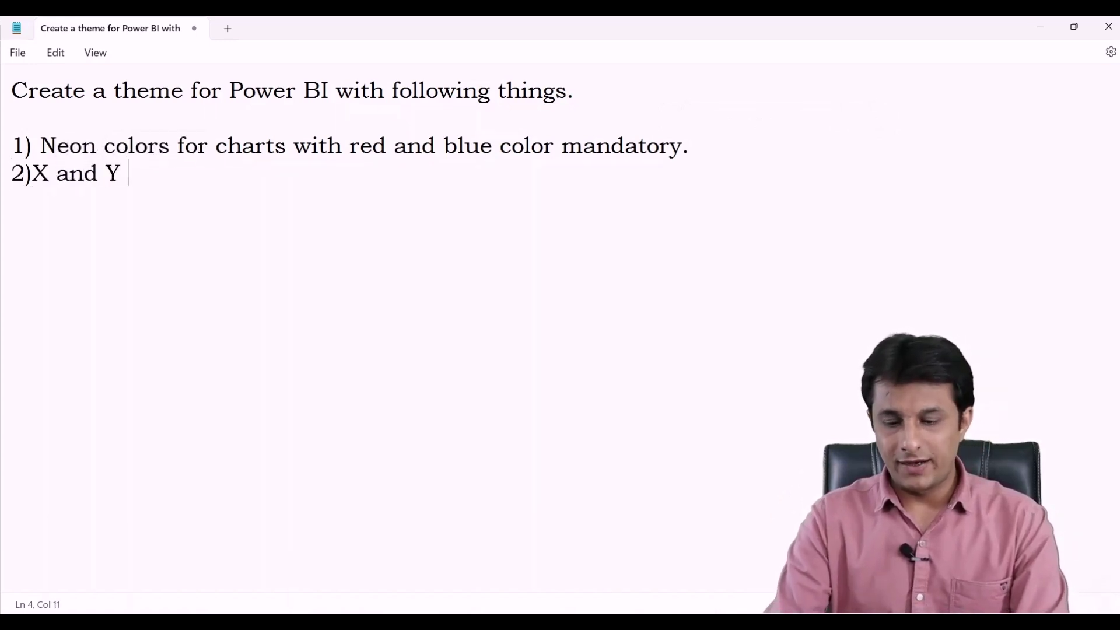
{"action": "type", "text": "axis size sh"}
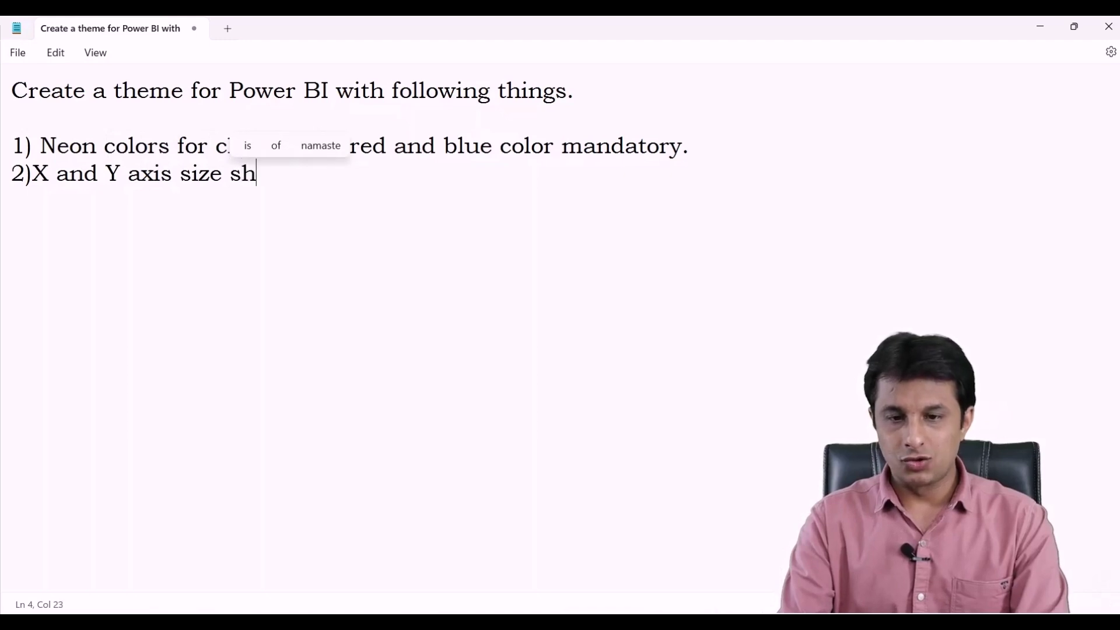
{"action": "type", "text": "ould be 15"}
{"action": "key", "text": "Return"}
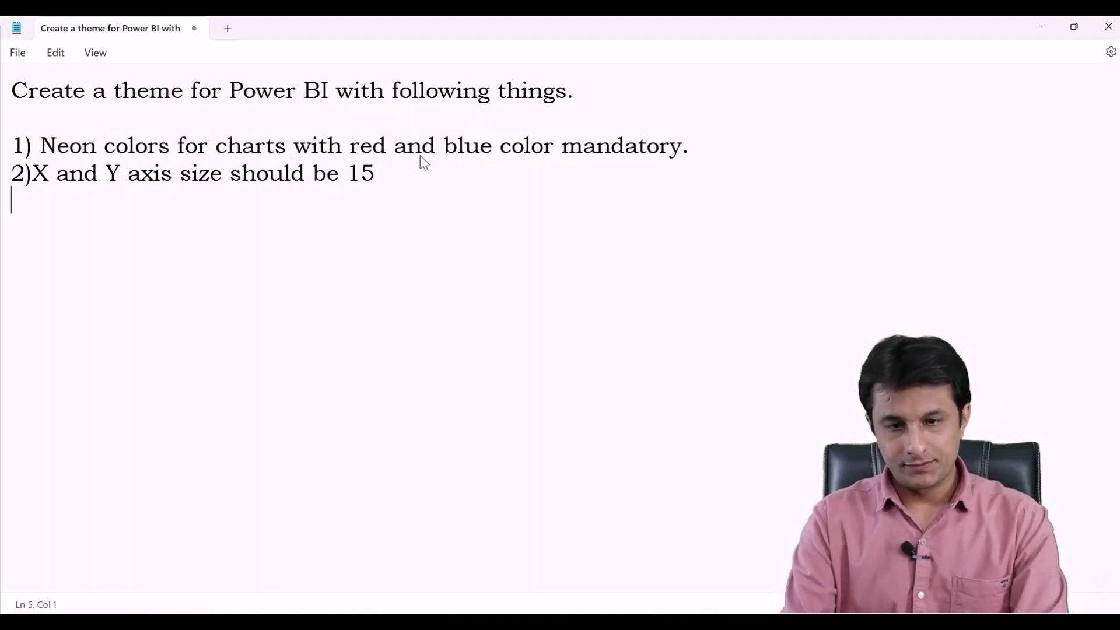
Add the third list item to the prompt: "3) Data Labels size should be 15"
{"action": "type", "text": "3) Data Label"}
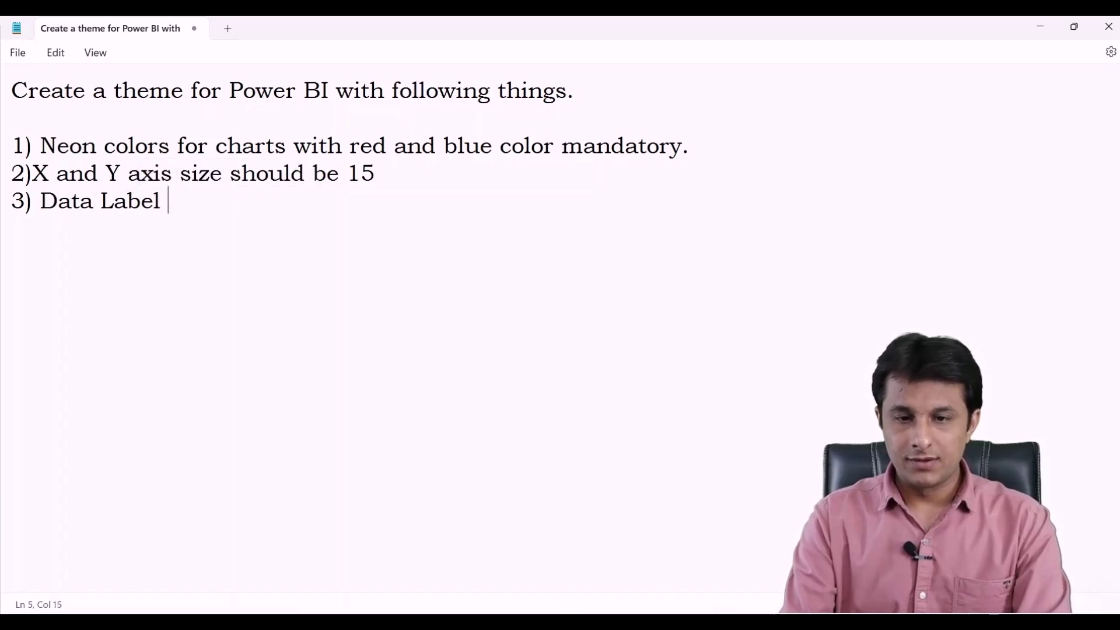
{"action": "key", "text": "BackSpace"}
{"action": "type", "text": "s"}
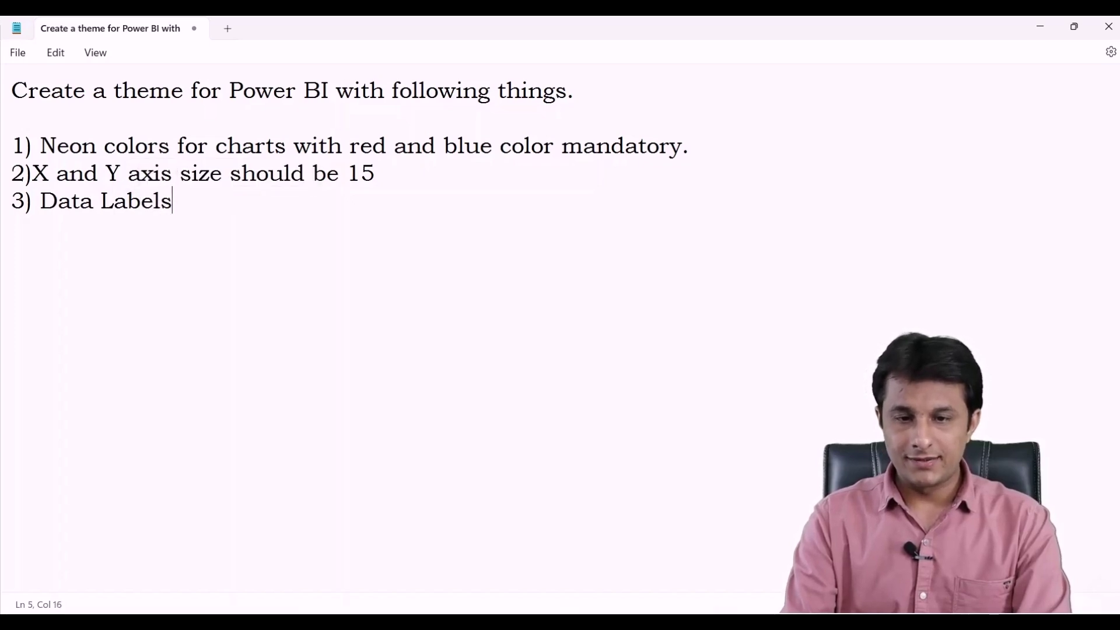
{"action": "type", "text": " size should be "}
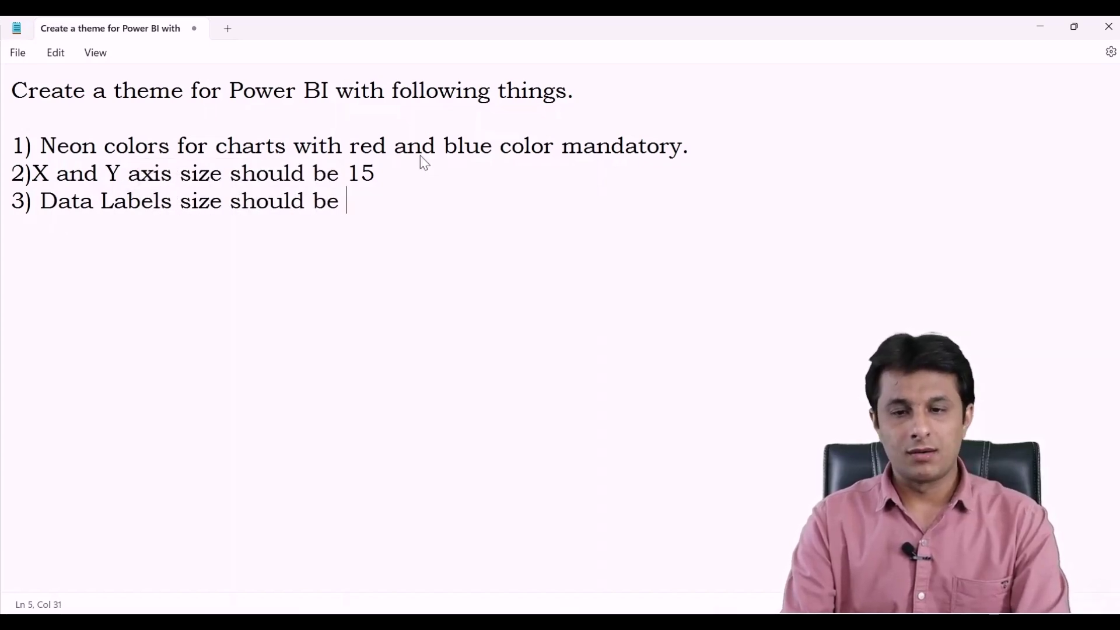
{"action": "type", "text": "15"}
{"action": "key", "text": "Return"}
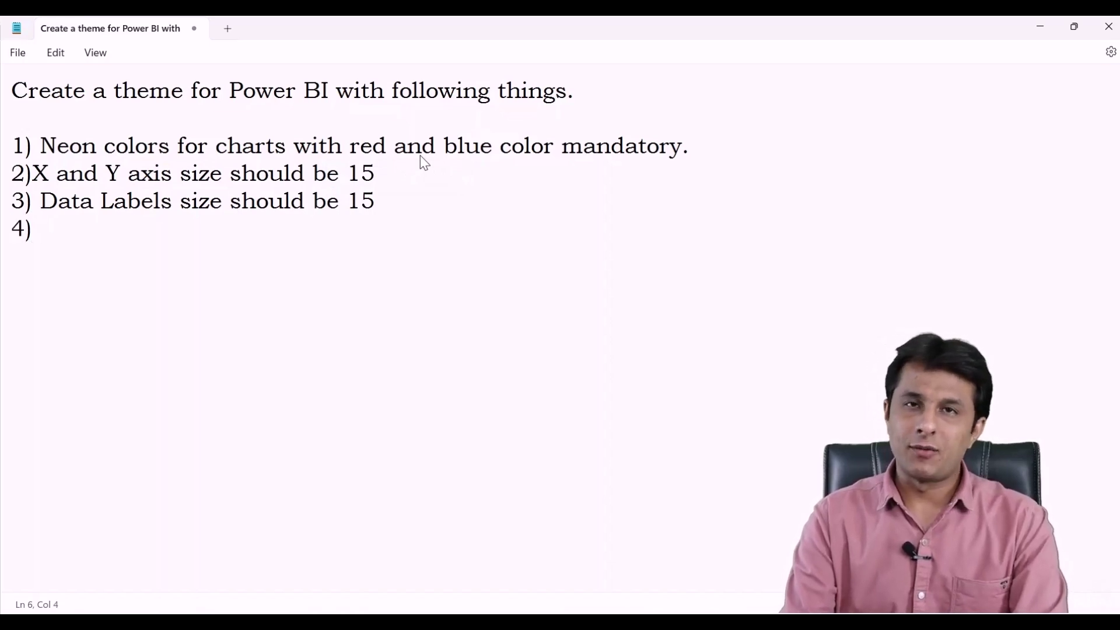
Add the fourth list item to the prompt: "4) Border and Shadow to the charts."
{"action": "type", "text": "4) Tit"}
{"action": "key", "text": "BackSpace"}
{"action": "key", "text": "BackSpace"}
{"action": "key", "text": "BackSpace"}
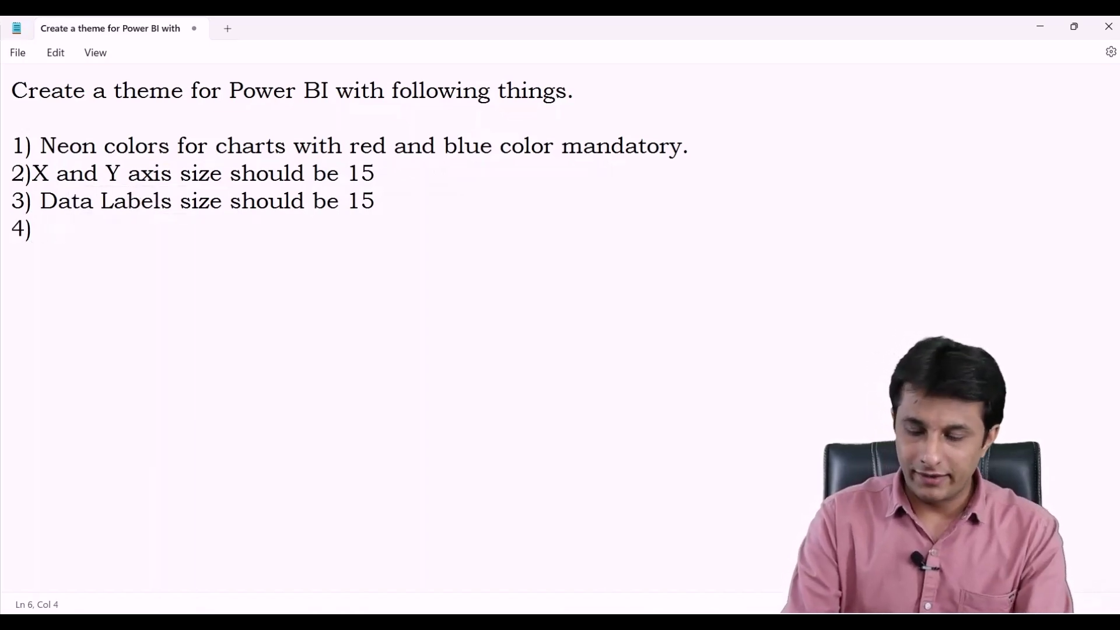
{"action": "type", "text": "Border an"}
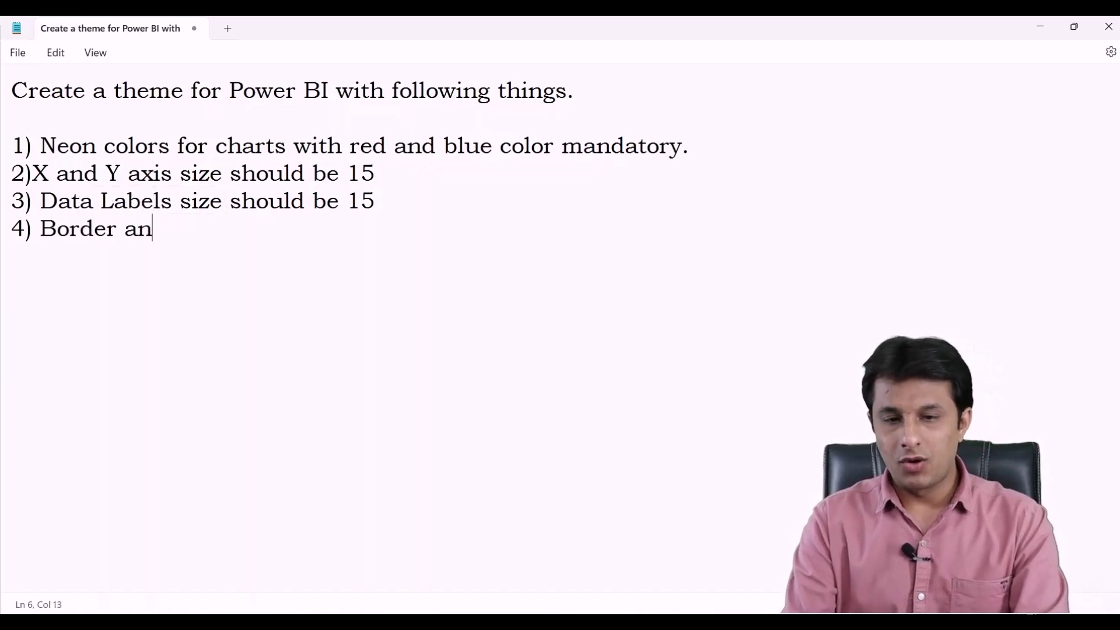
{"action": "type", "text": "d Shadow to"}
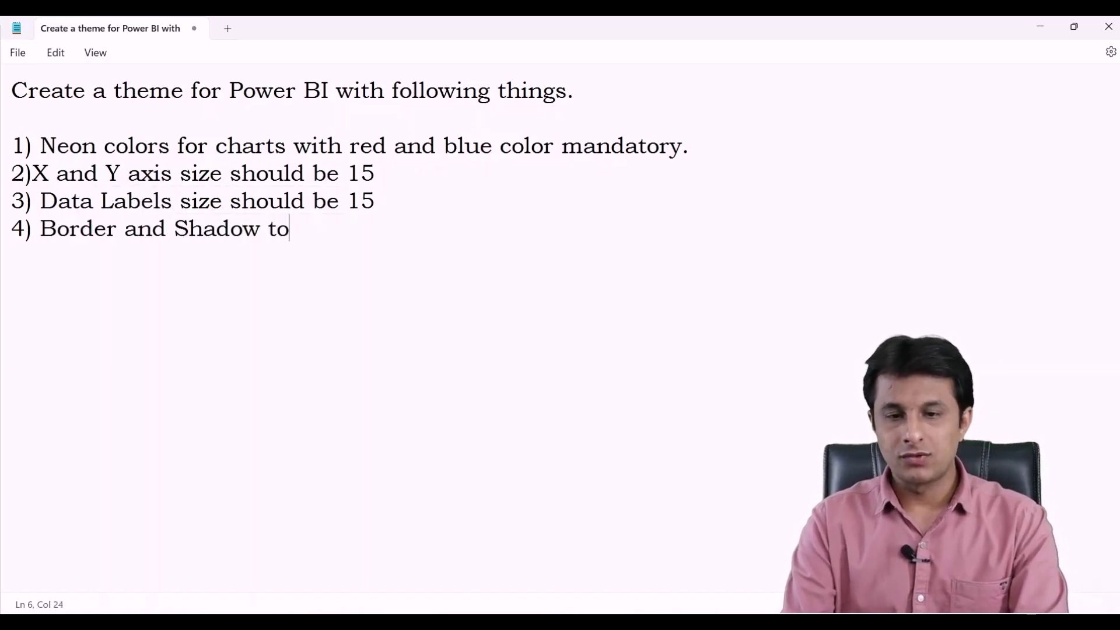
{"action": "type", "text": " the charts."}
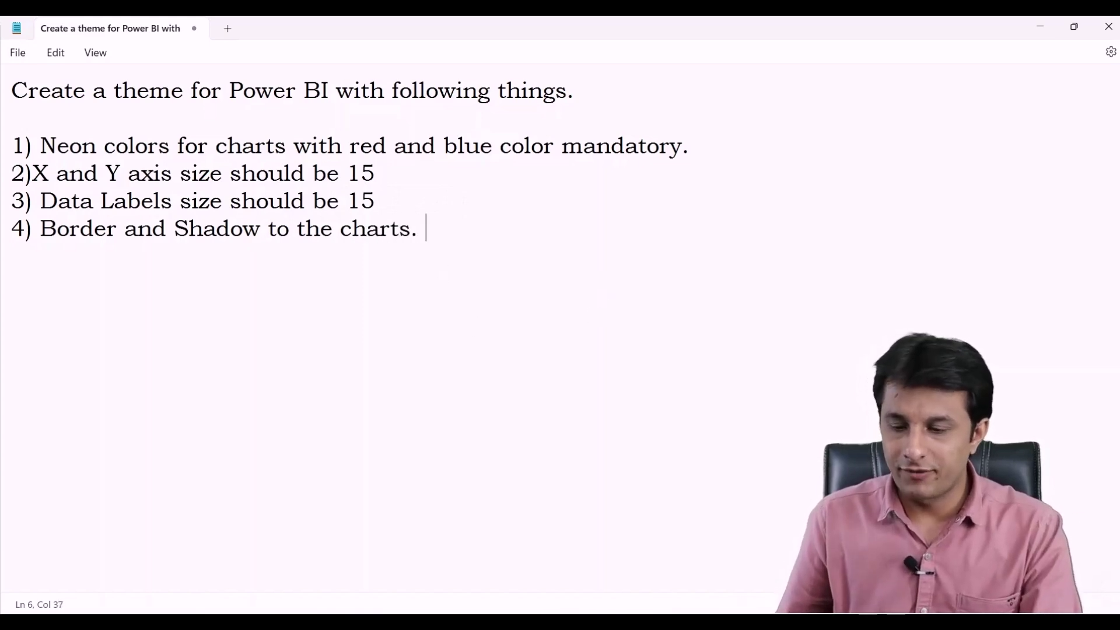
Switch to Power BI and examine the Sum of Sales by Category donut chart's detail label settings and the available report themes
{"action": "key", "text": "alt+Tab"}
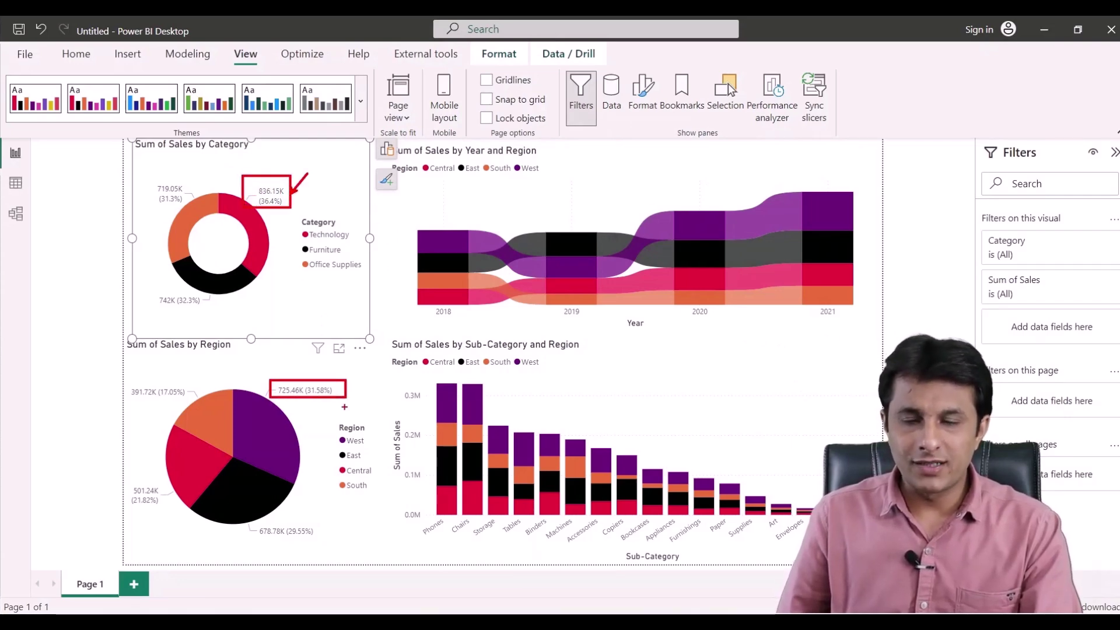
{"action": "left_click", "coordinate": [323, 249]}
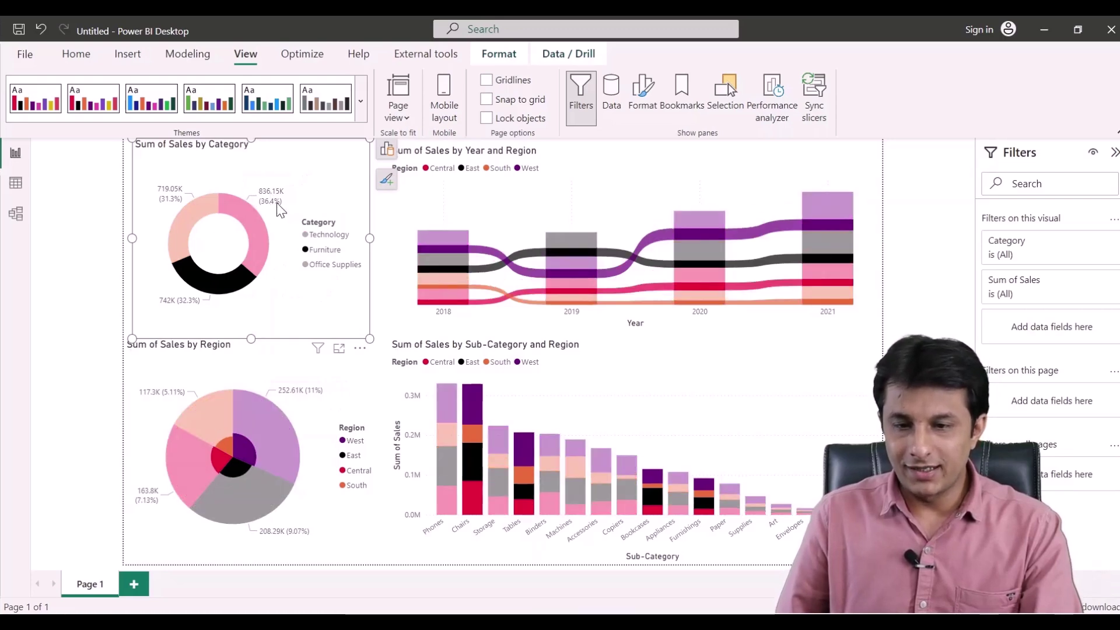
{"action": "double_click", "coordinate": [279, 210]}
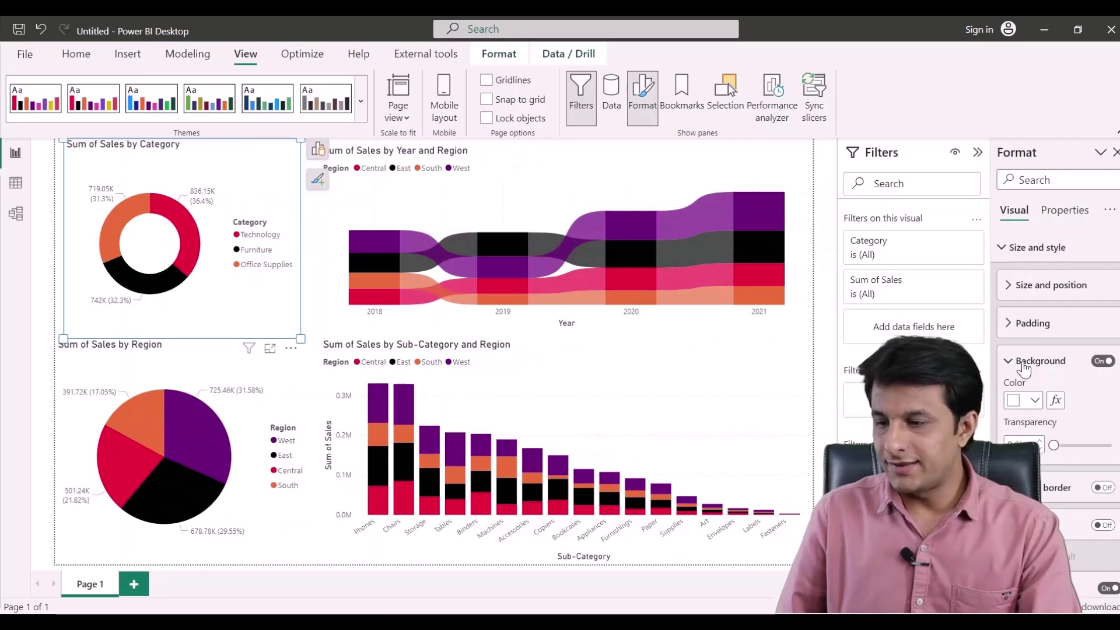
{"action": "left_click", "coordinate": [1003, 257]}
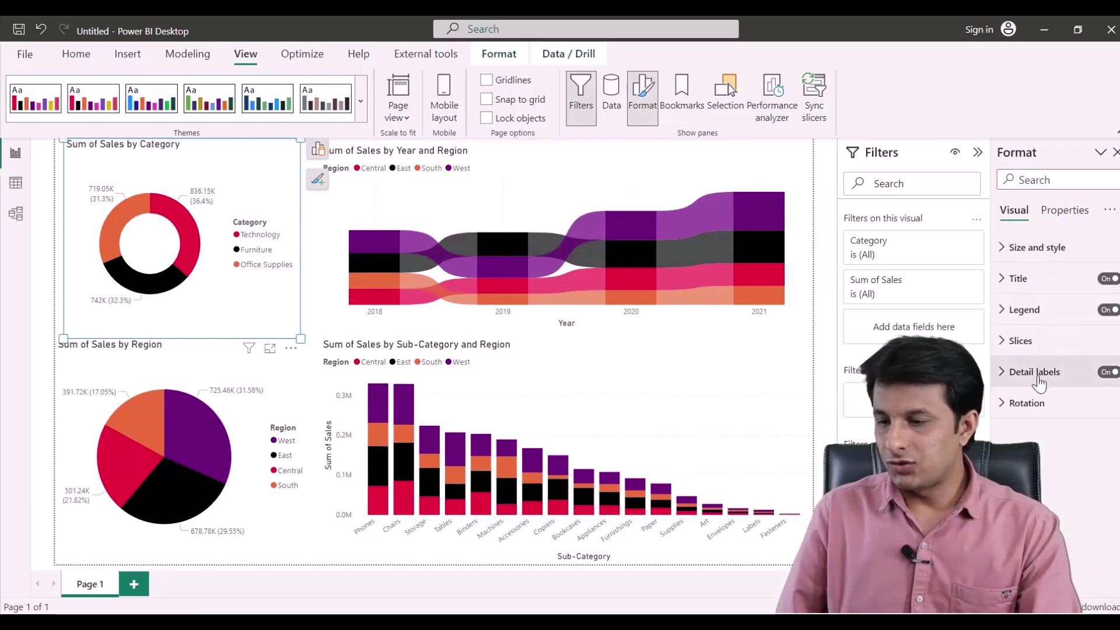
{"action": "left_click", "coordinate": [1007, 373]}
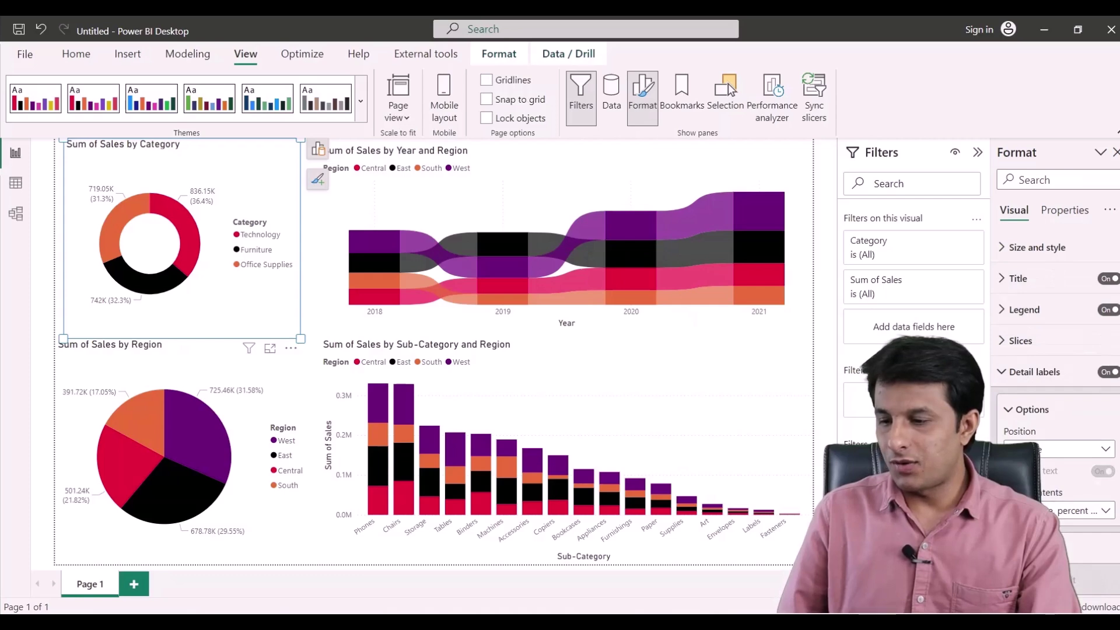
{"action": "scroll", "coordinate": [1056, 350], "scroll_direction": "down", "scroll_amount": 3}
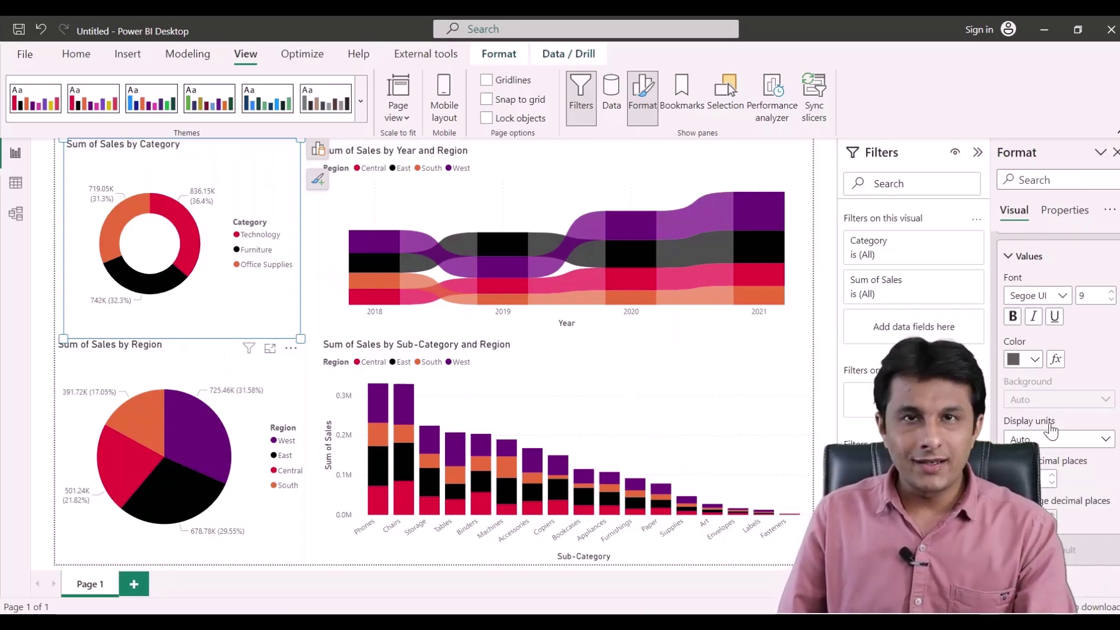
{"action": "left_click", "coordinate": [361, 100]}
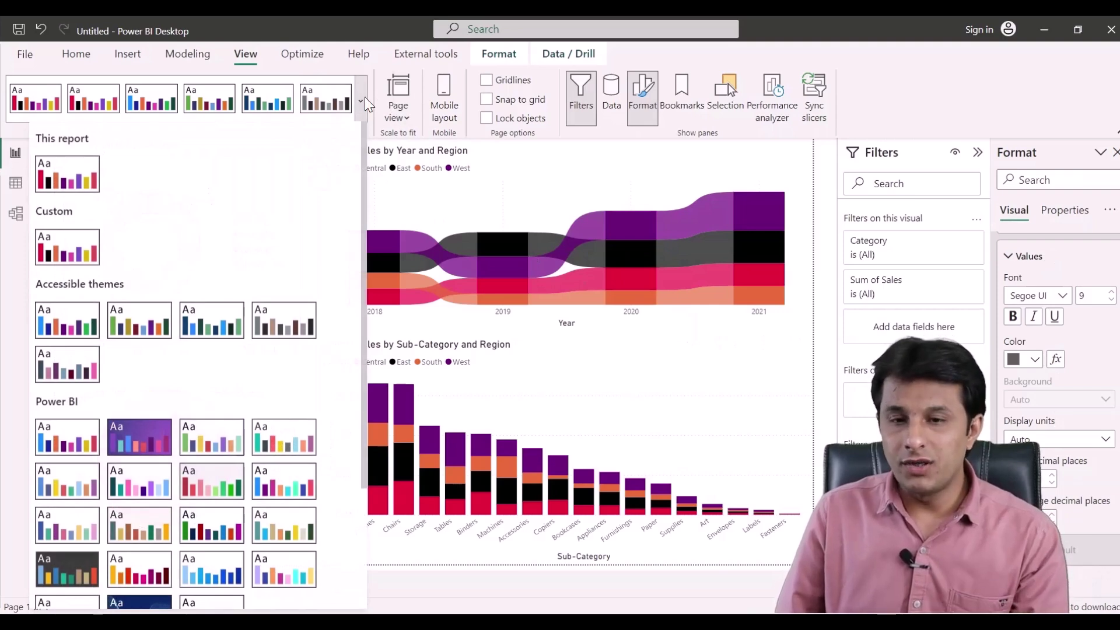
{"action": "scroll", "coordinate": [245, 387], "scroll_direction": "down", "scroll_amount": 5}
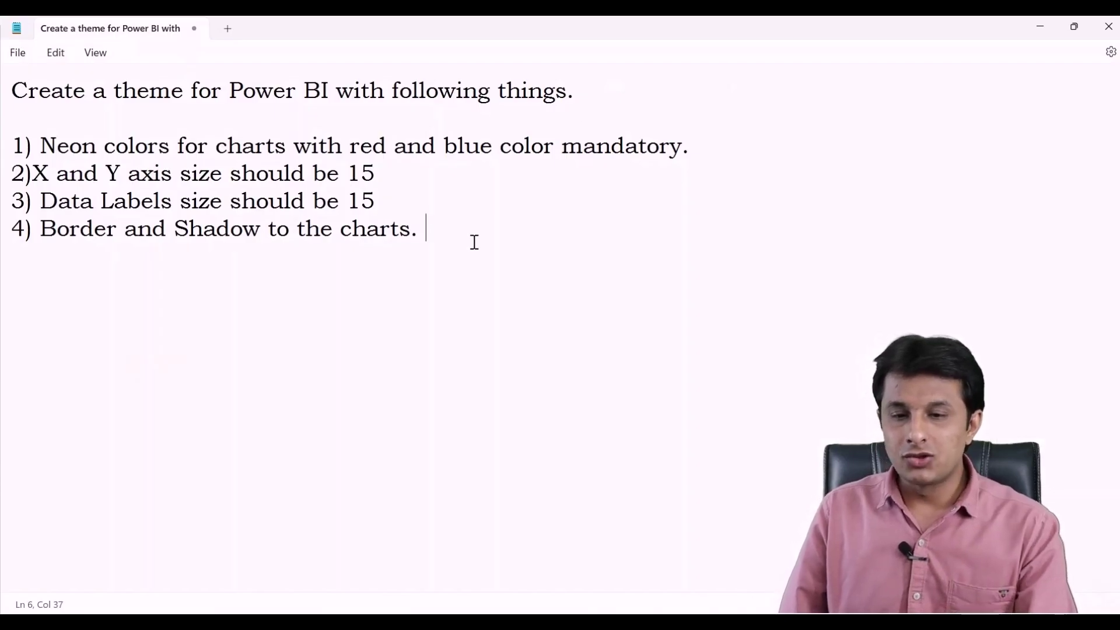
Copy the whole prompt from Notepad and submit it in the new ChatGPT chat
{"action": "key", "text": "ctrl+a"}
{"action": "key", "text": "ctrl+c"}
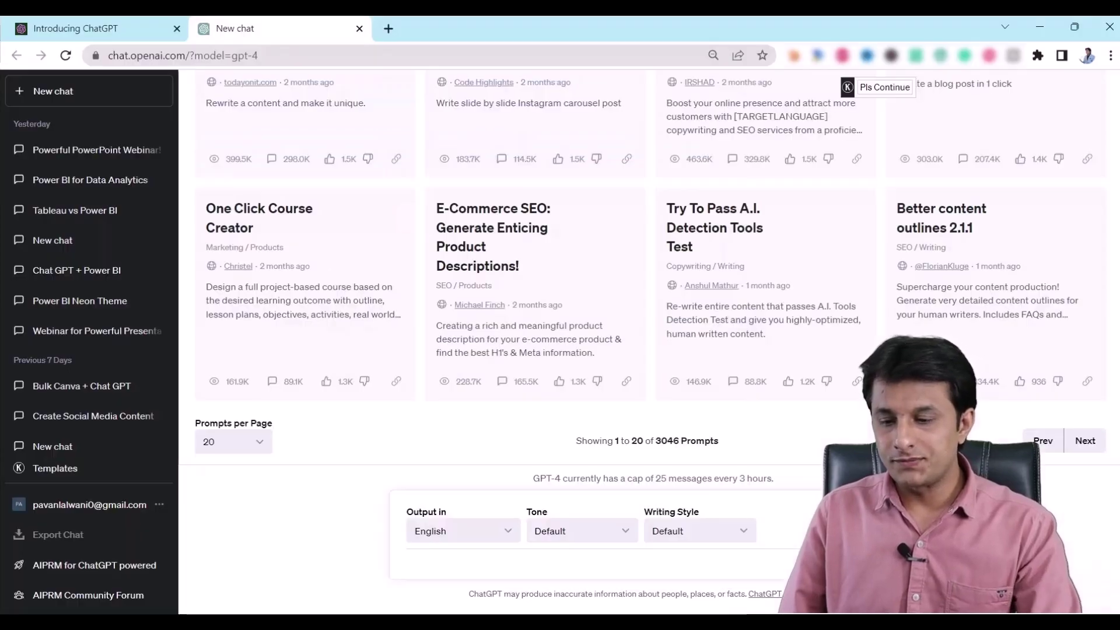
{"action": "key", "text": "alt+Tab"}
{"action": "key", "text": "ctrl+v"}
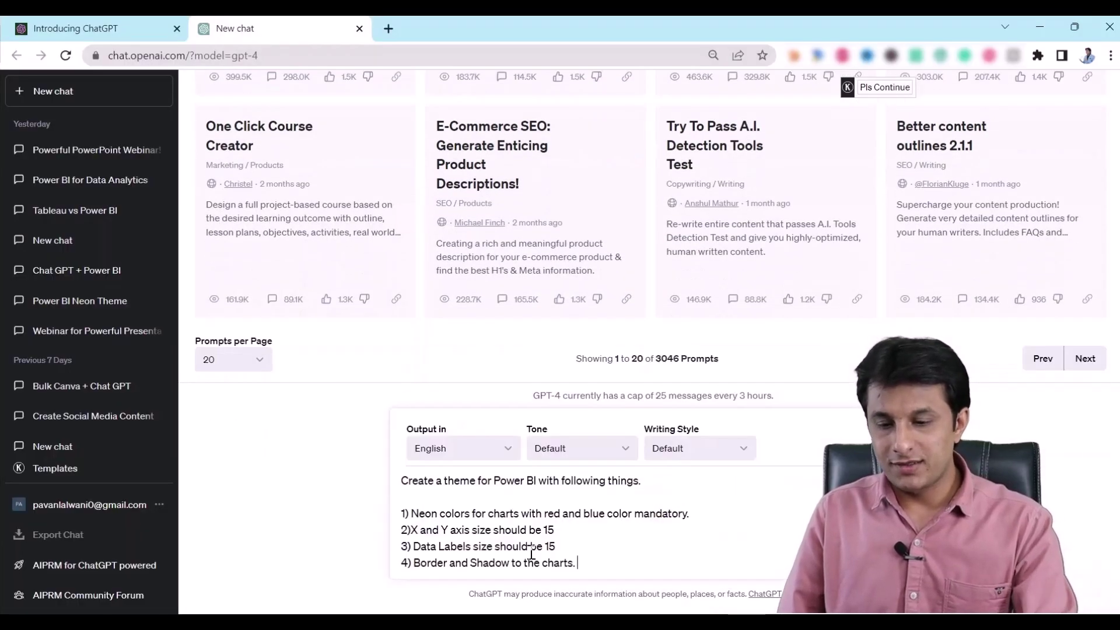
{"action": "key", "text": "Return"}
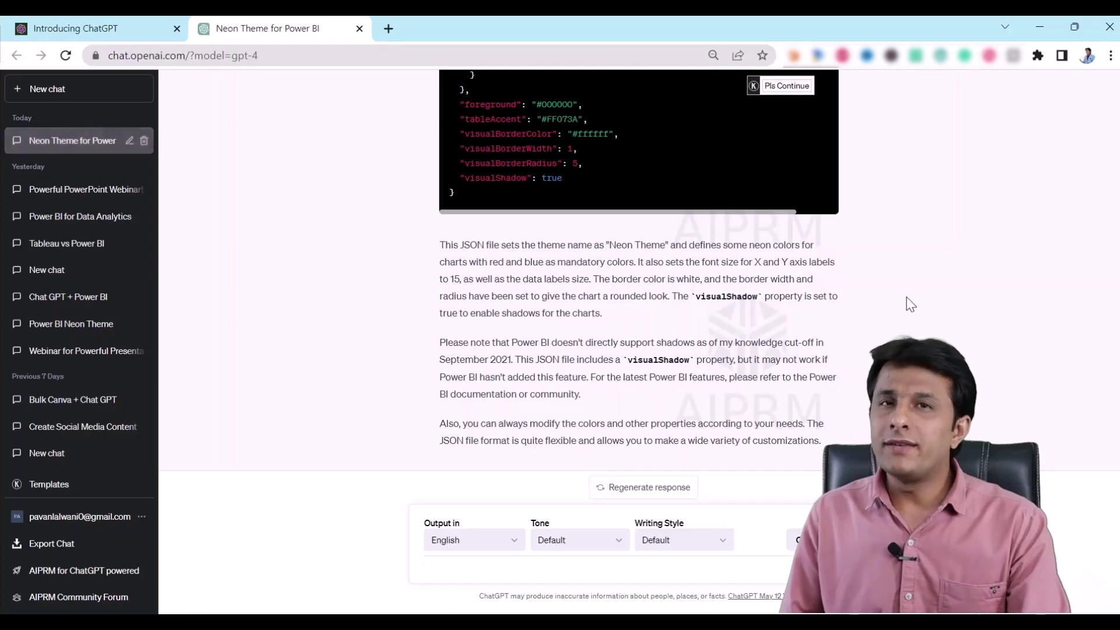
Review ChatGPT's generated theme and replace the prompt text in Notepad with its complete JSON code
{"action": "scroll", "coordinate": [888, 263], "scroll_direction": "up", "scroll_amount": 10}
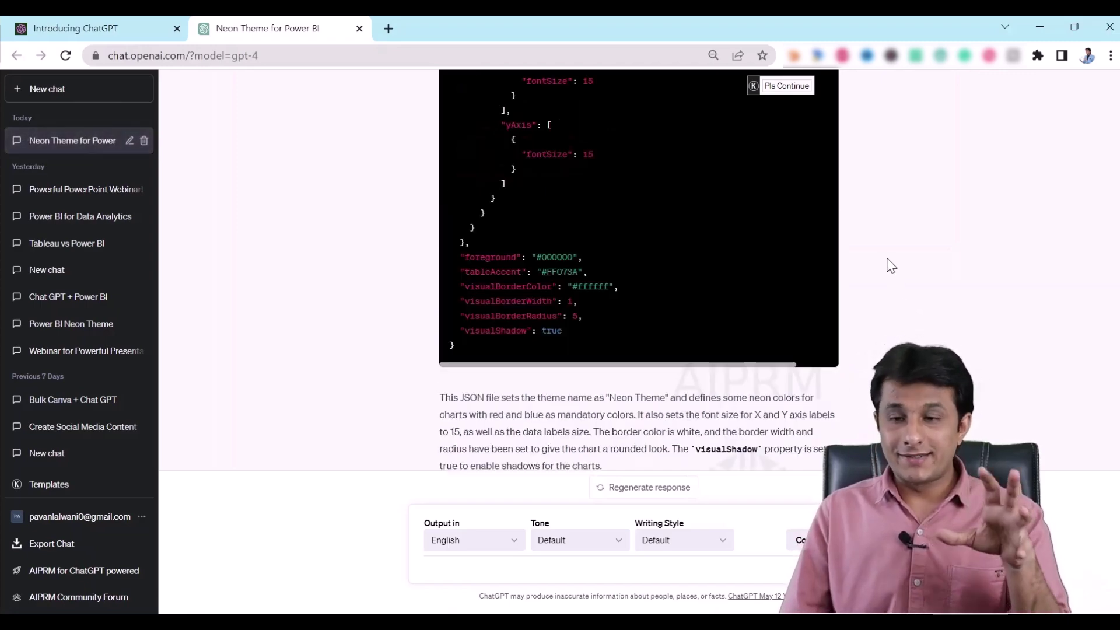
{"action": "scroll", "coordinate": [888, 264], "scroll_direction": "down", "scroll_amount": 10}
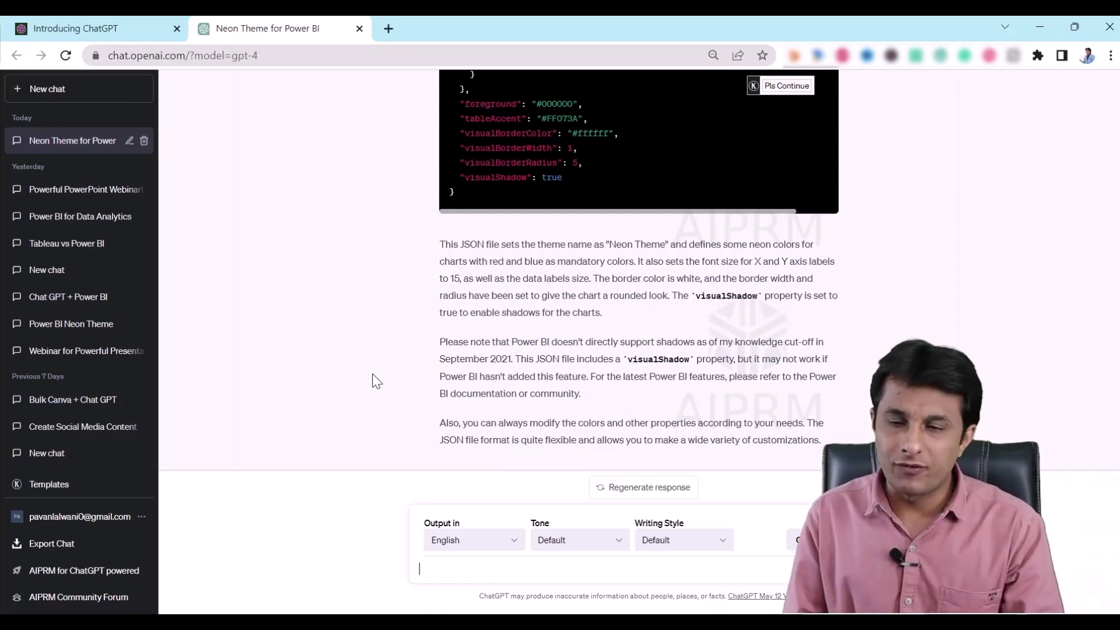
{"action": "scroll", "coordinate": [440, 350], "scroll_direction": "up", "scroll_amount": 10}
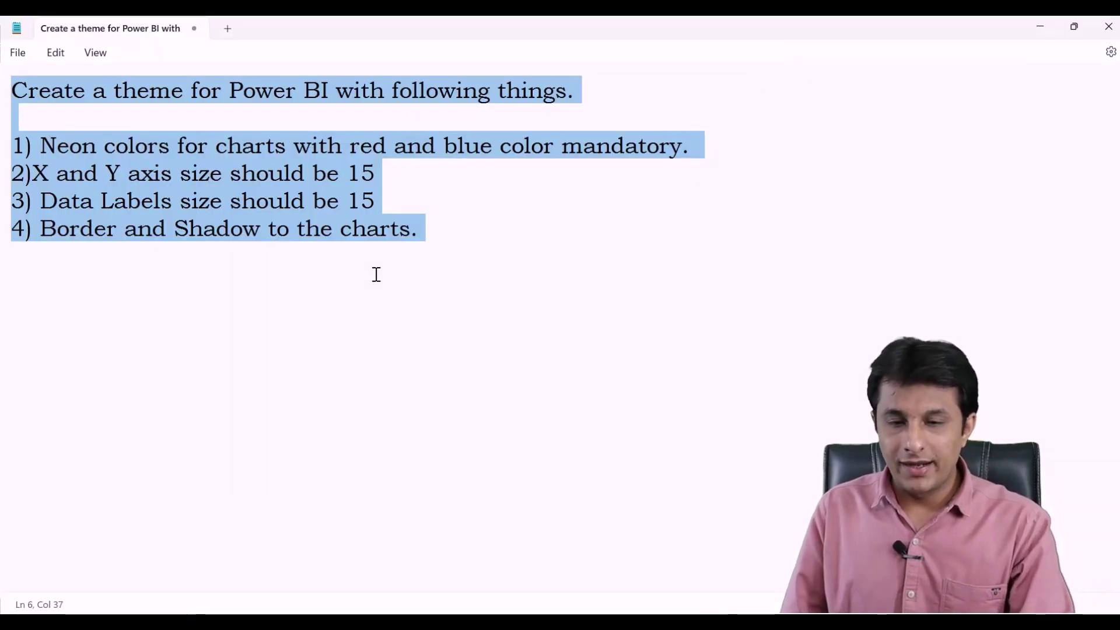
{"action": "key", "text": "ctrl+v"}
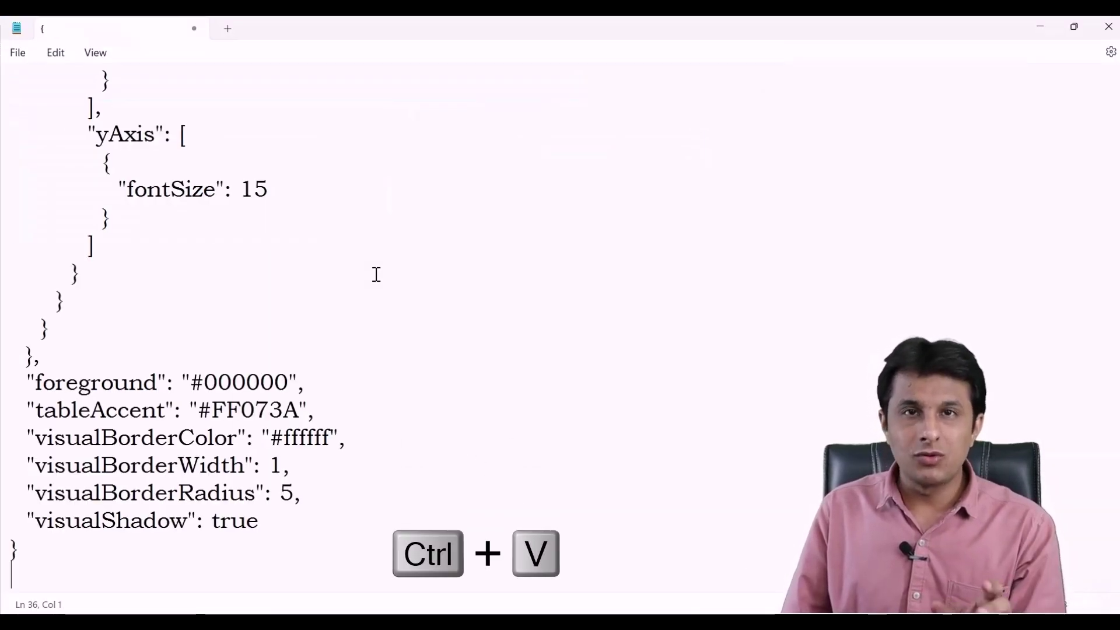
{"action": "scroll", "coordinate": [377, 274], "scroll_direction": "up", "scroll_amount": 6}
{"action": "scroll", "coordinate": [376, 274], "scroll_direction": "up", "scroll_amount": 1}
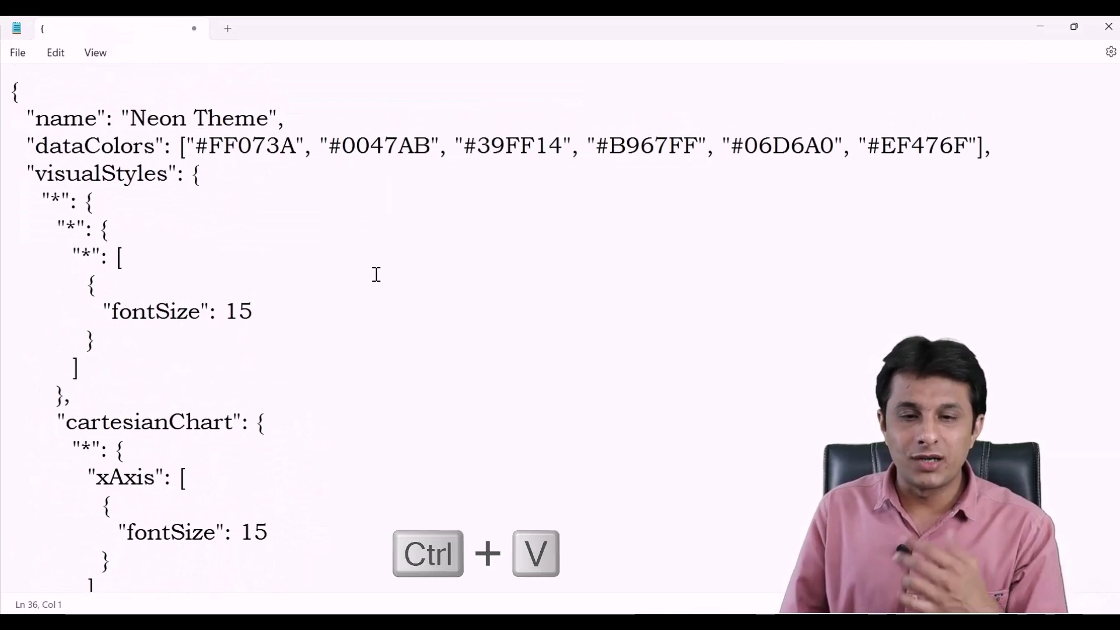
Start saving the theme code to the Desktop under the file name "PBI Theme.json"
{"action": "left_click", "coordinate": [16, 55]}
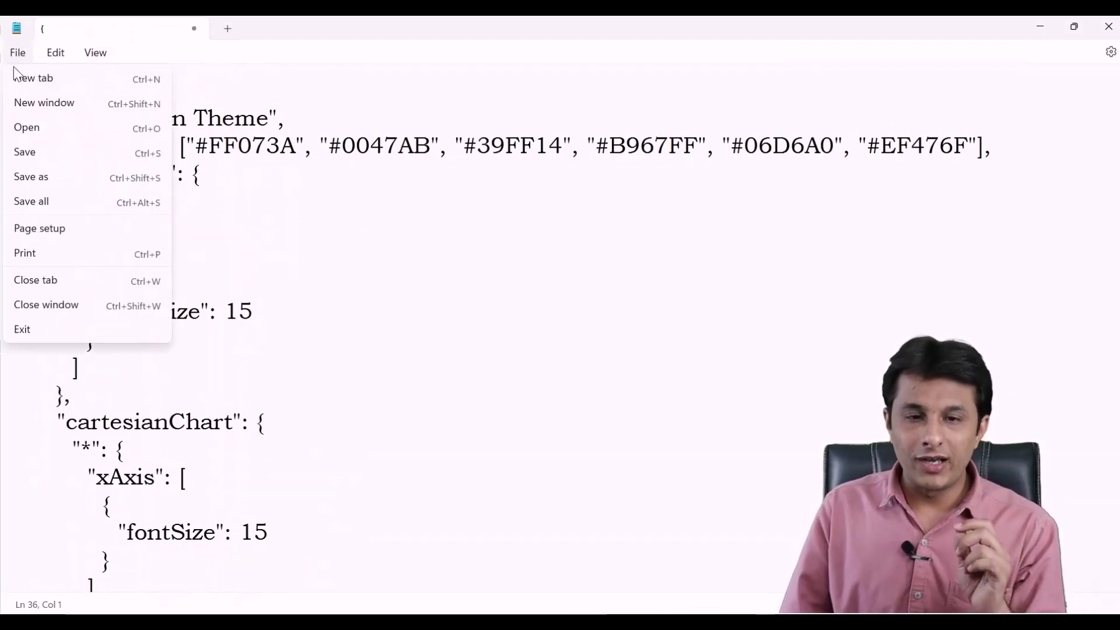
{"action": "left_click", "coordinate": [46, 156]}
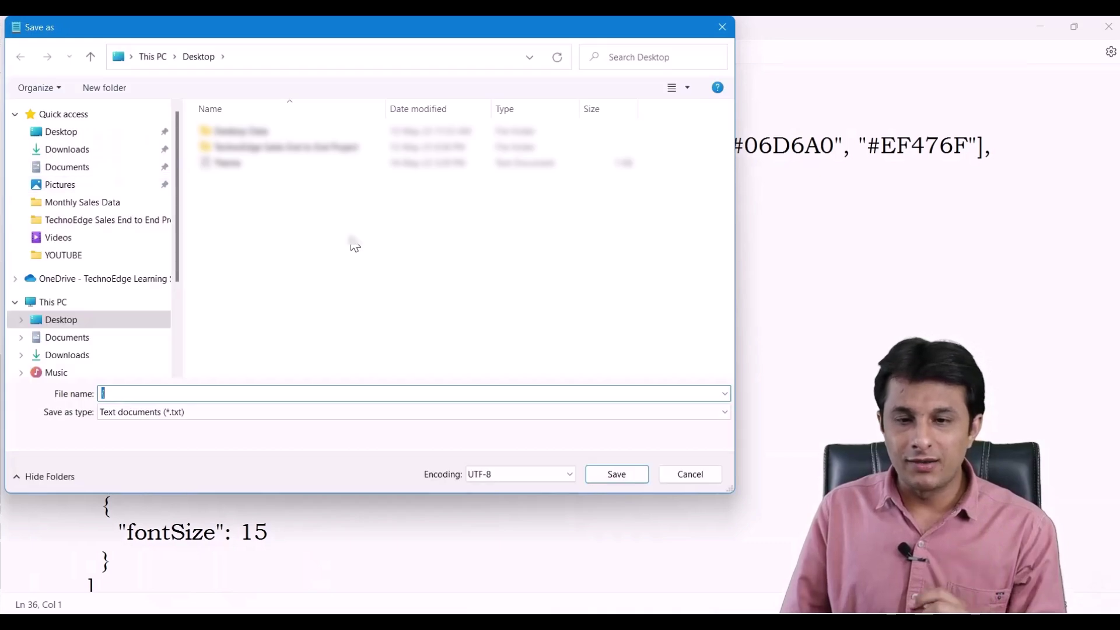
{"action": "left_click", "coordinate": [71, 135]}
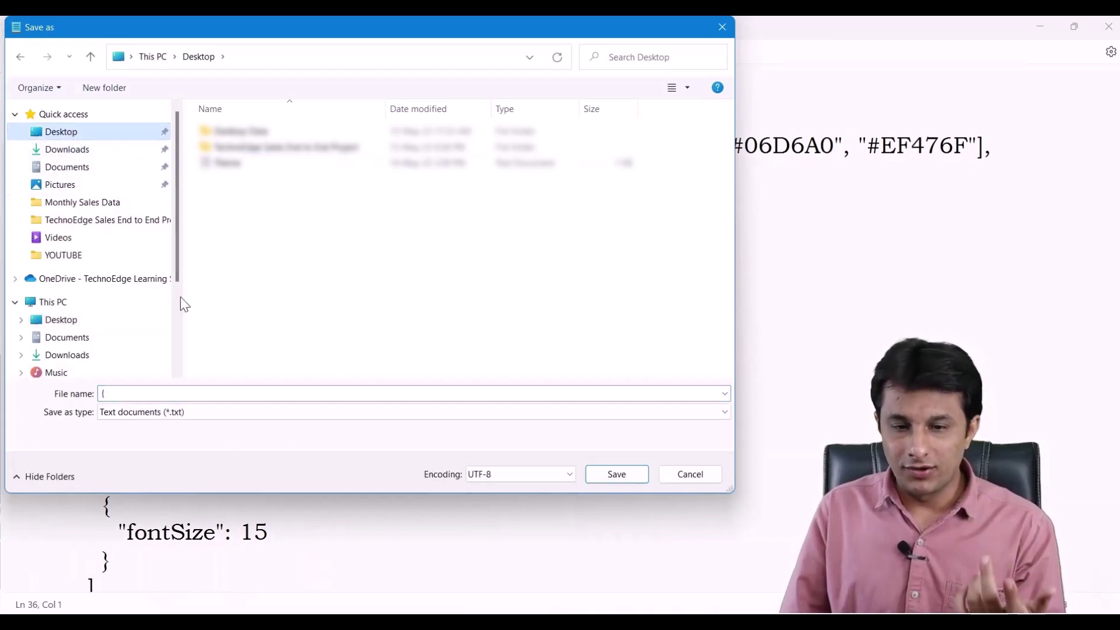
{"action": "left_click", "coordinate": [215, 399]}
{"action": "type", "text": "PB"}
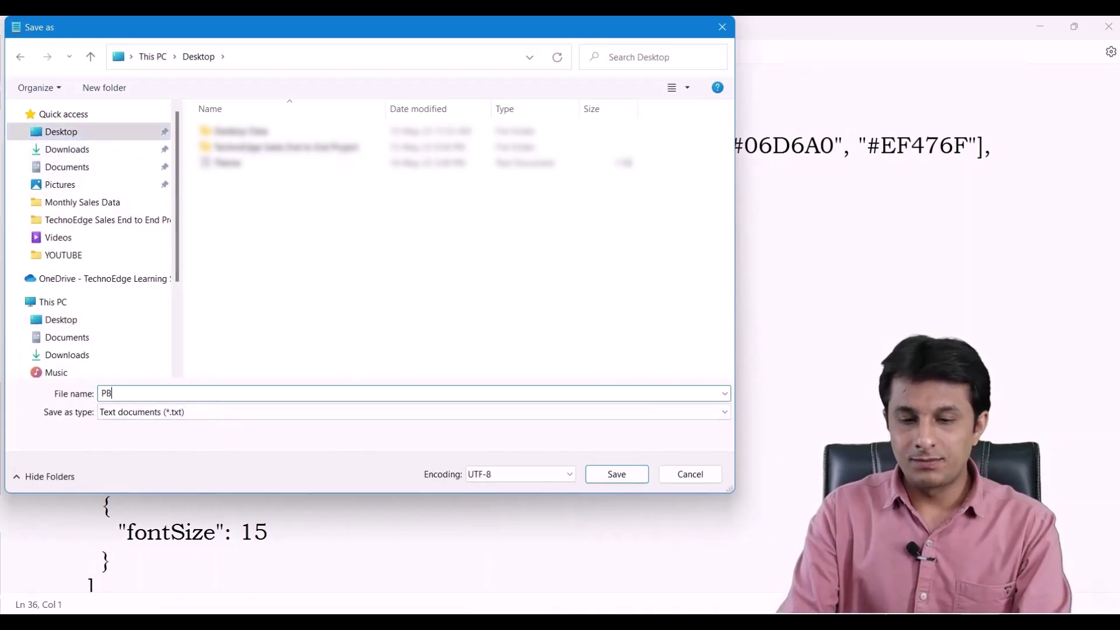
{"action": "type", "text": "I Theme.json"}
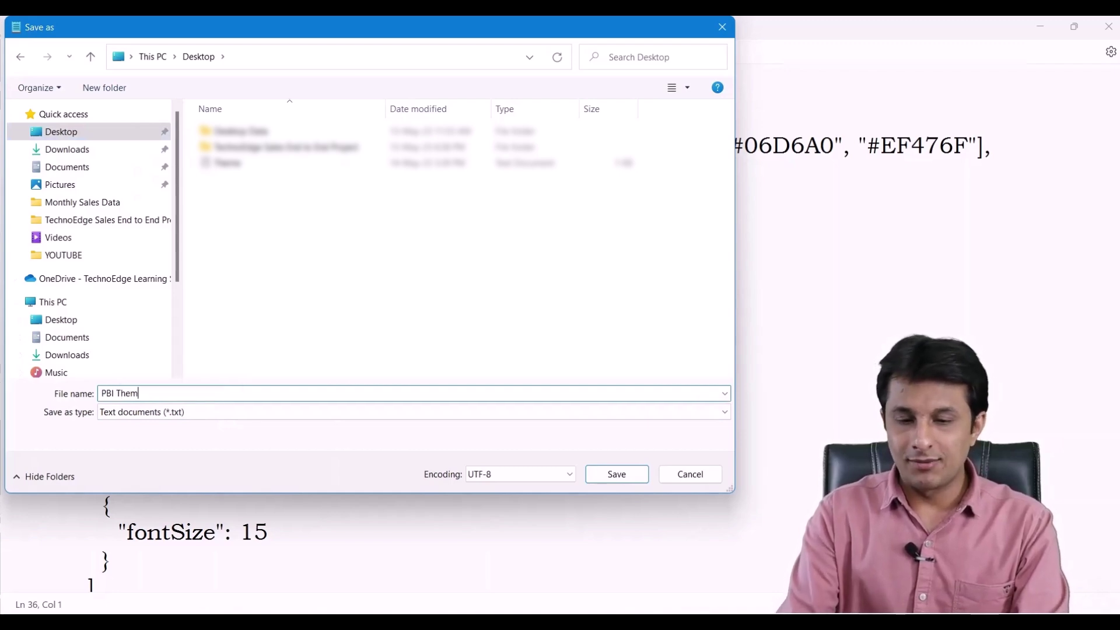
Set the save type to All files and save the theme file
{"action": "left_click", "coordinate": [220, 410]}
{"action": "left_click", "coordinate": [205, 438]}
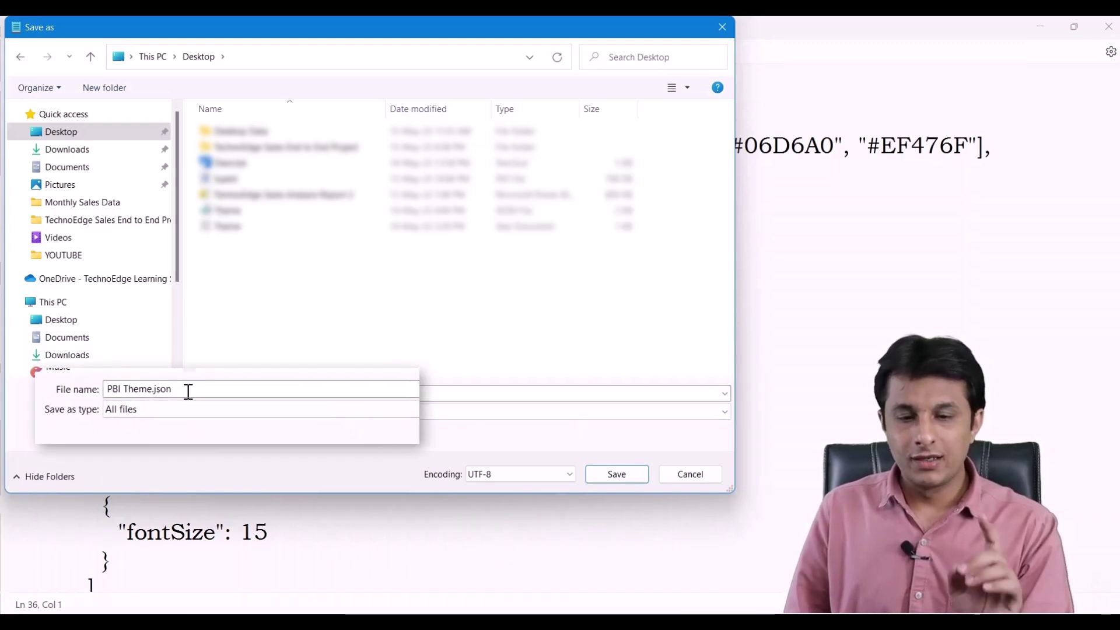
{"action": "double_click", "coordinate": [139, 394]}
{"action": "left_click", "coordinate": [266, 373]}
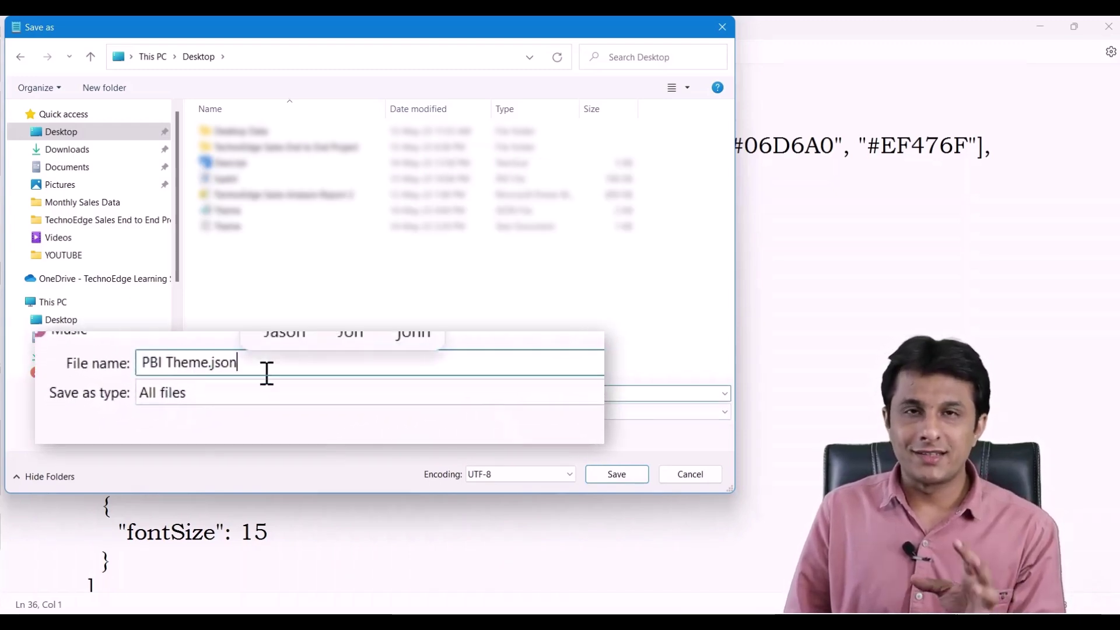
{"action": "left_click", "coordinate": [214, 398]}
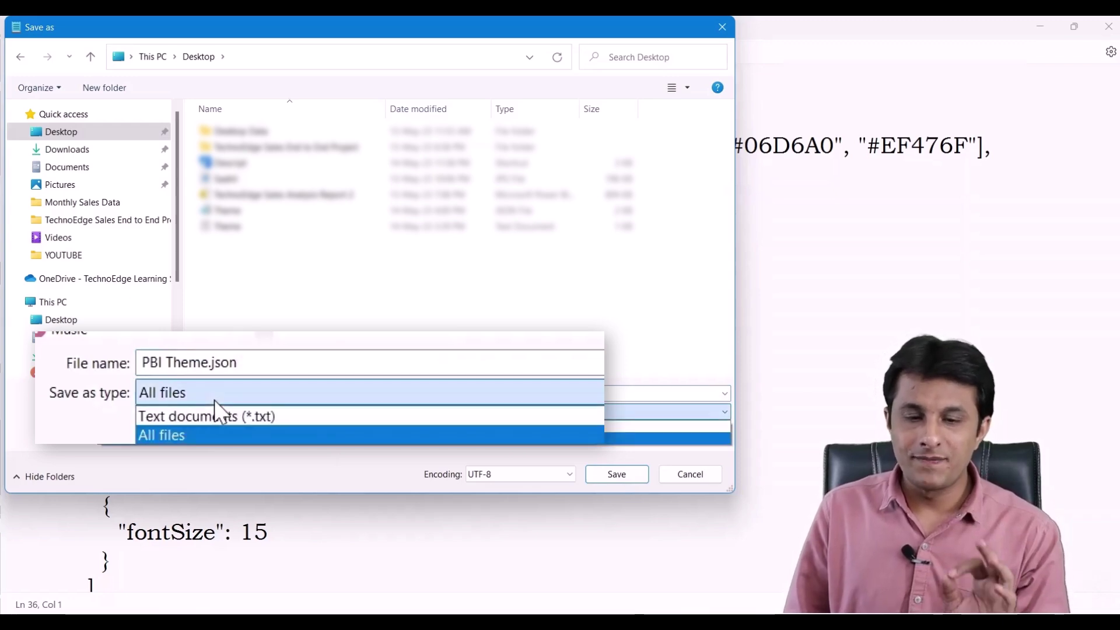
{"action": "left_click", "coordinate": [153, 442]}
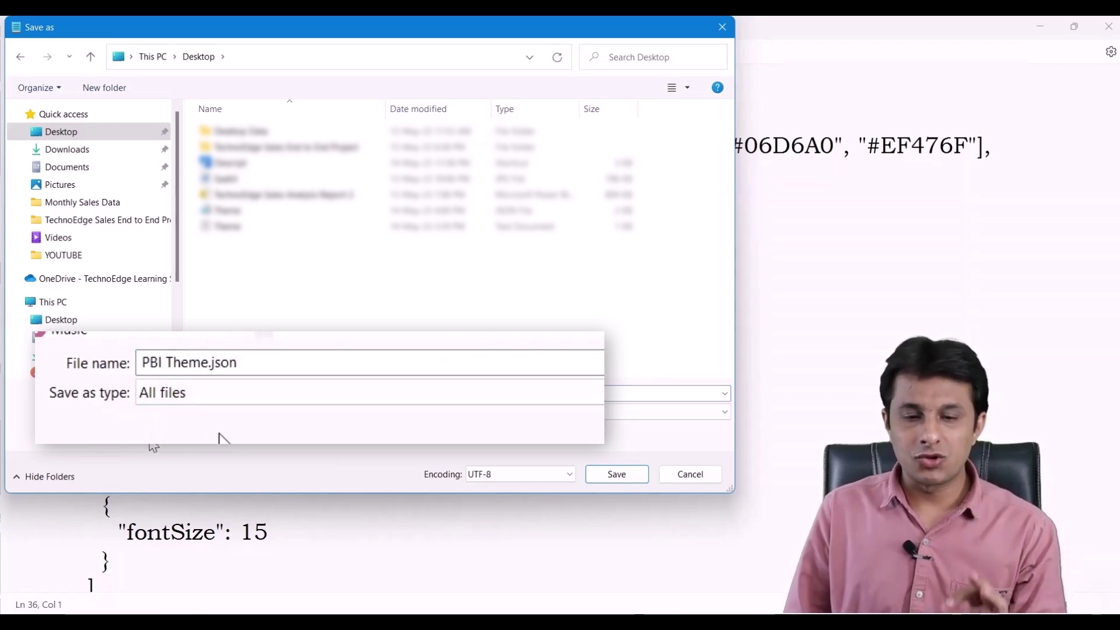
{"action": "left_click", "coordinate": [617, 481]}
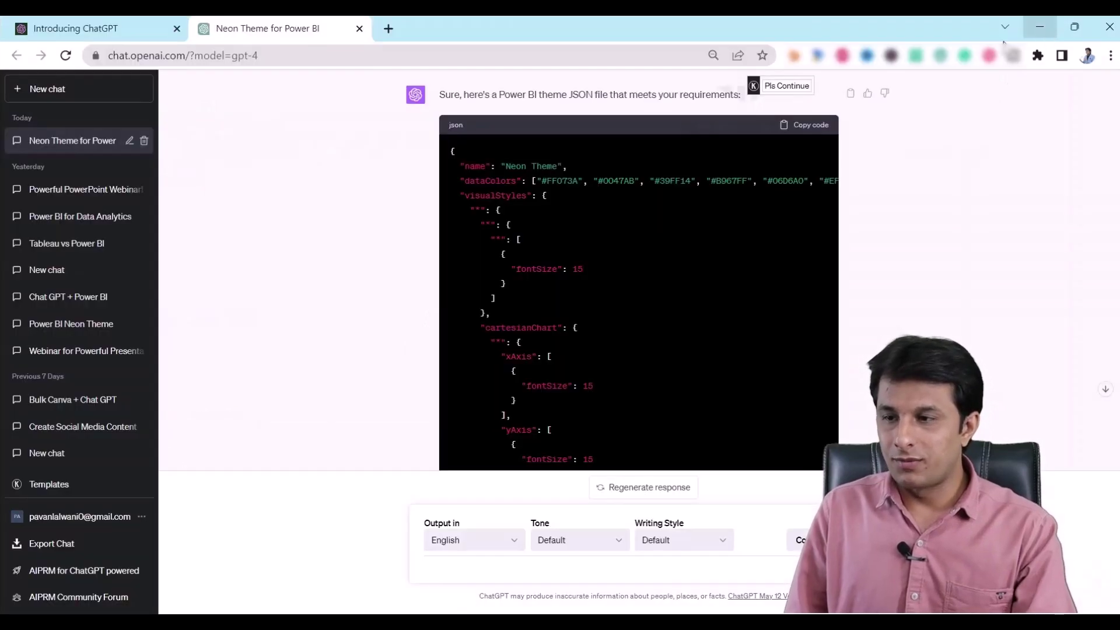
Switch to Power BI, import the PBI Theme file from the Desktop as the report theme, and dismiss the confirmation
{"action": "left_click", "coordinate": [1040, 26]}
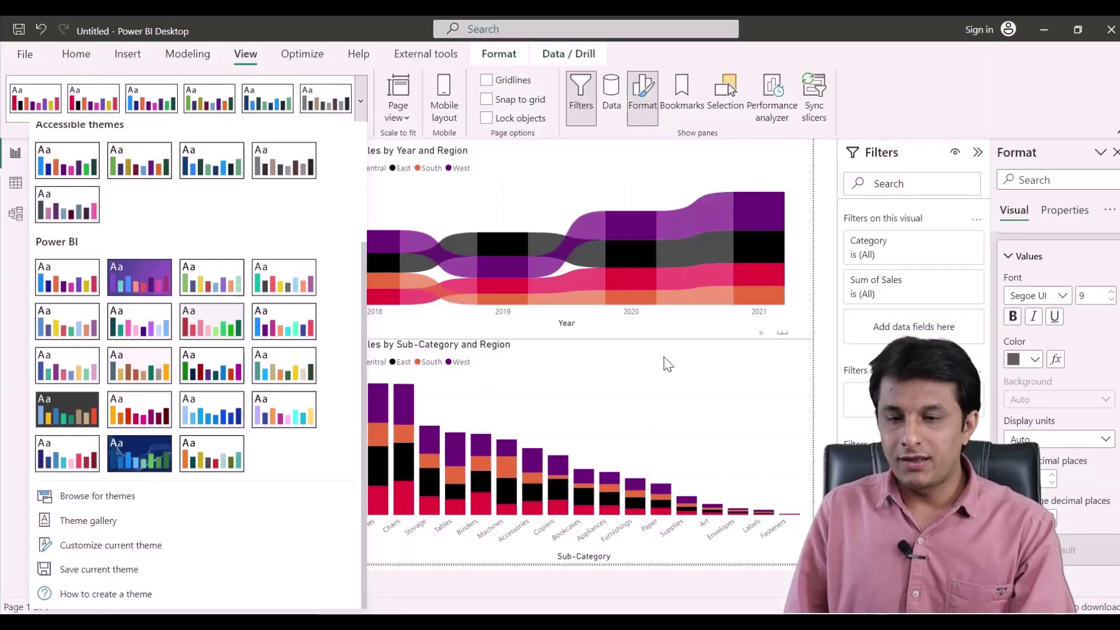
{"action": "left_click", "coordinate": [662, 362]}
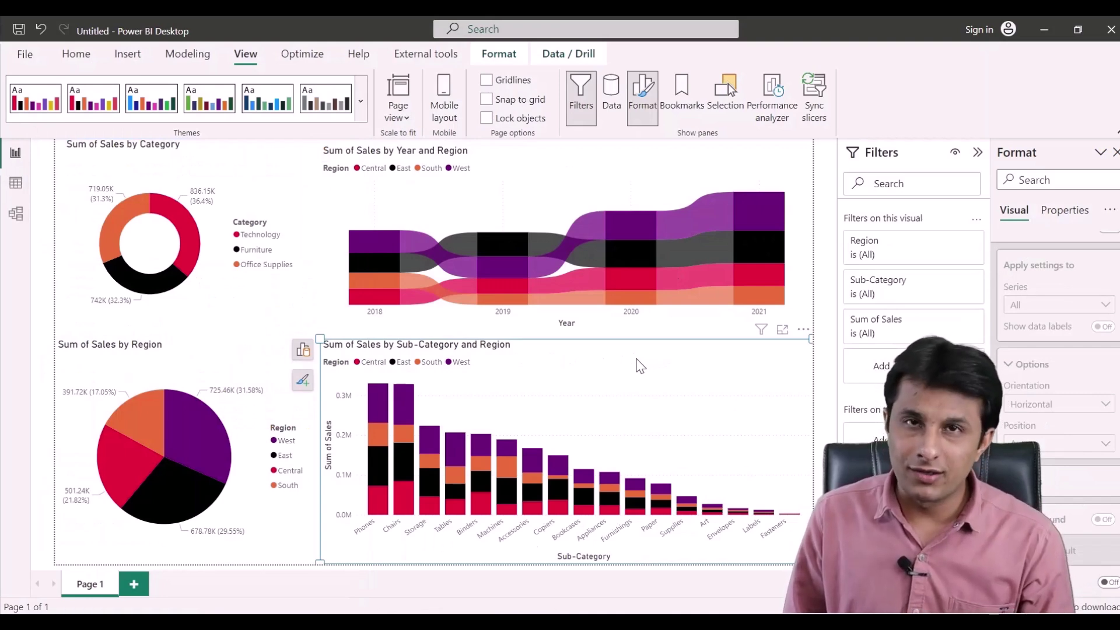
{"action": "left_click", "coordinate": [358, 103]}
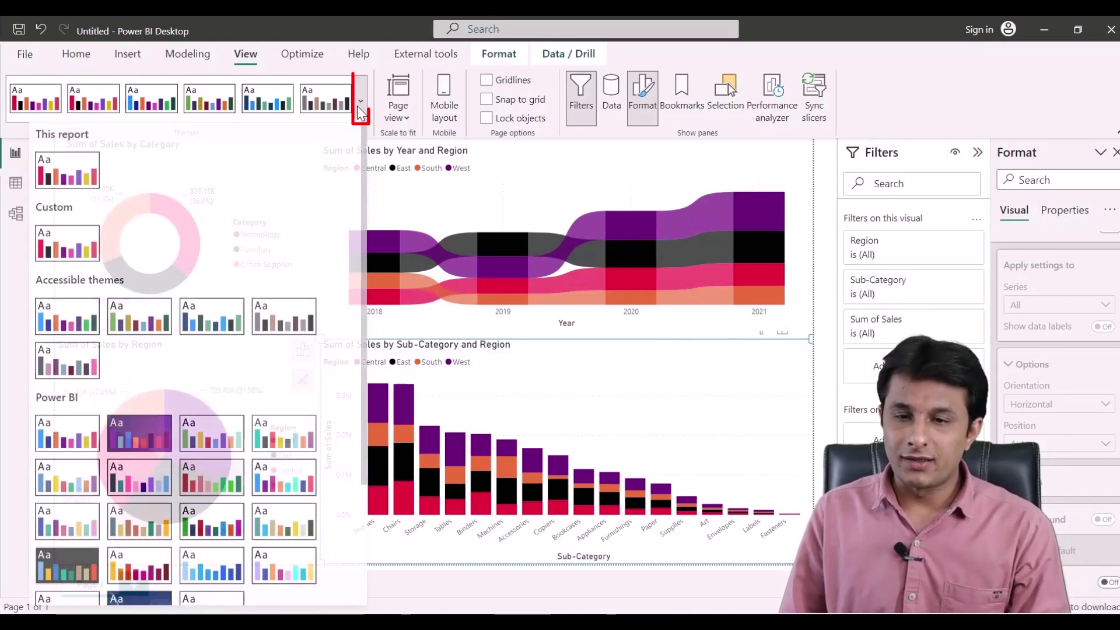
{"action": "scroll", "coordinate": [295, 368], "scroll_direction": "down", "scroll_amount": 3}
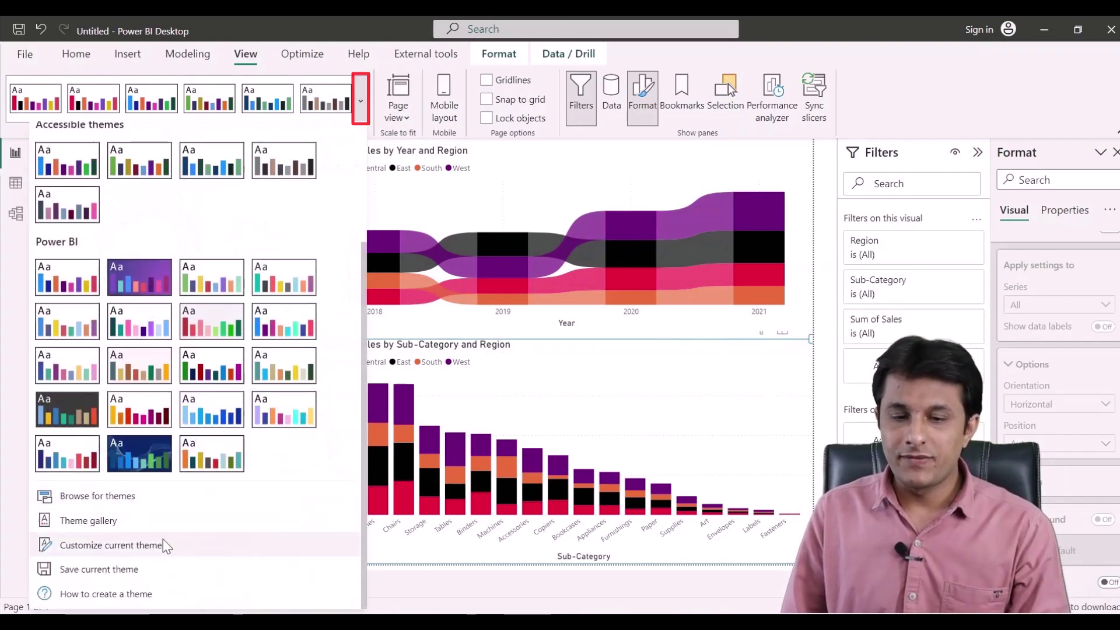
{"action": "left_click", "coordinate": [114, 497]}
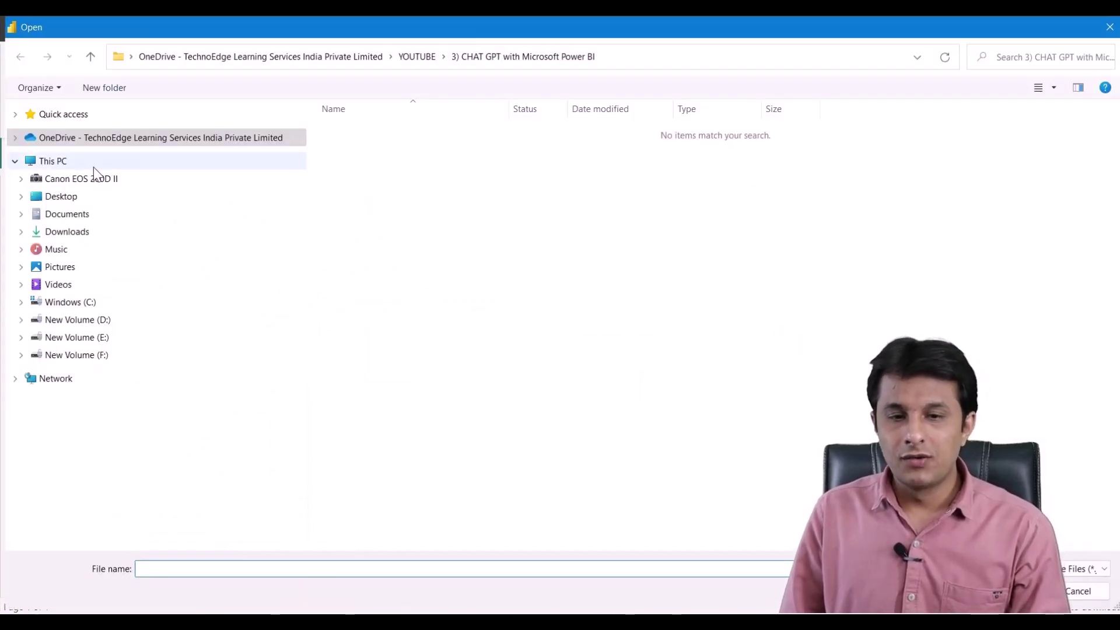
{"action": "left_click", "coordinate": [84, 198]}
{"action": "left_click", "coordinate": [545, 148]}
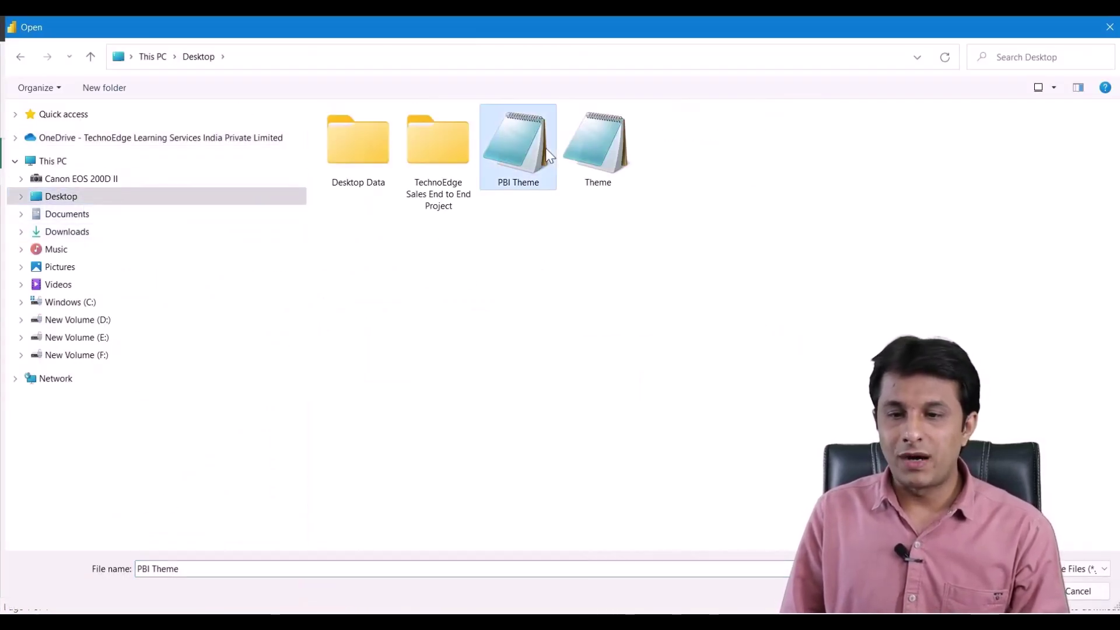
{"action": "double_click", "coordinate": [544, 148]}
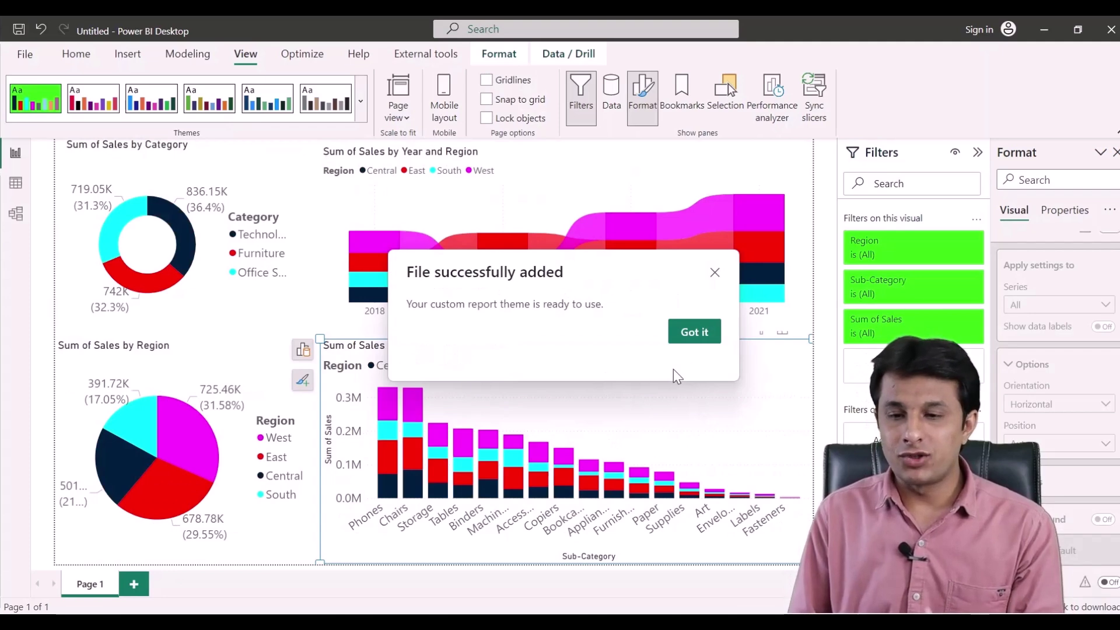
{"action": "left_click", "coordinate": [688, 330]}
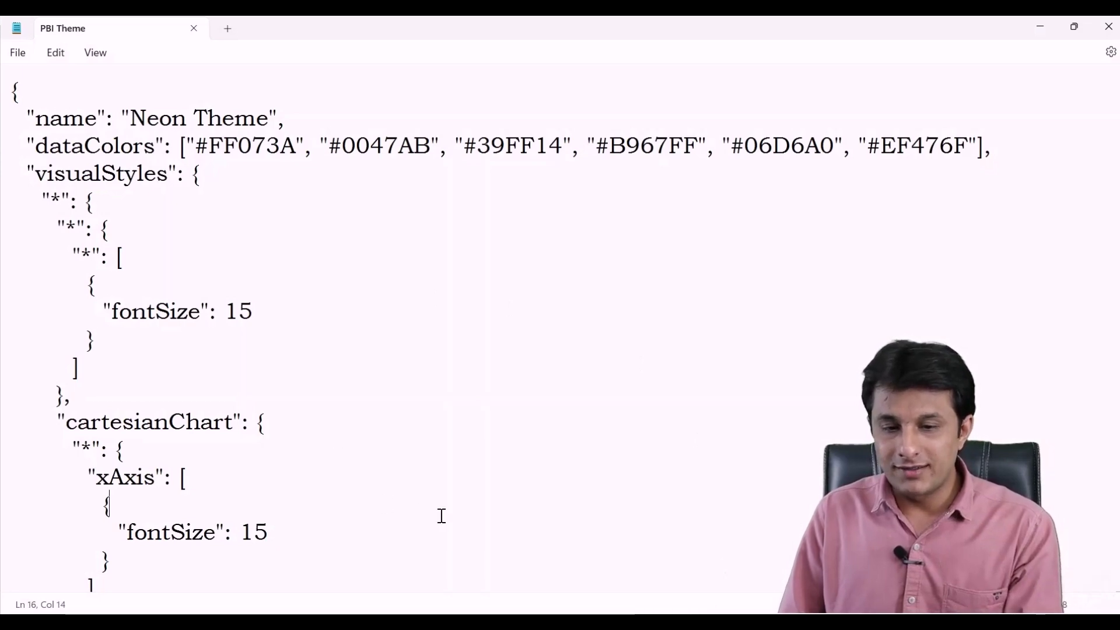
Switch to Notepad, replace the entire JSON code with the text "PBI Theme", and select it all
{"action": "key", "text": "ctrl+a"}
{"action": "type", "text": "PBI Theme"}
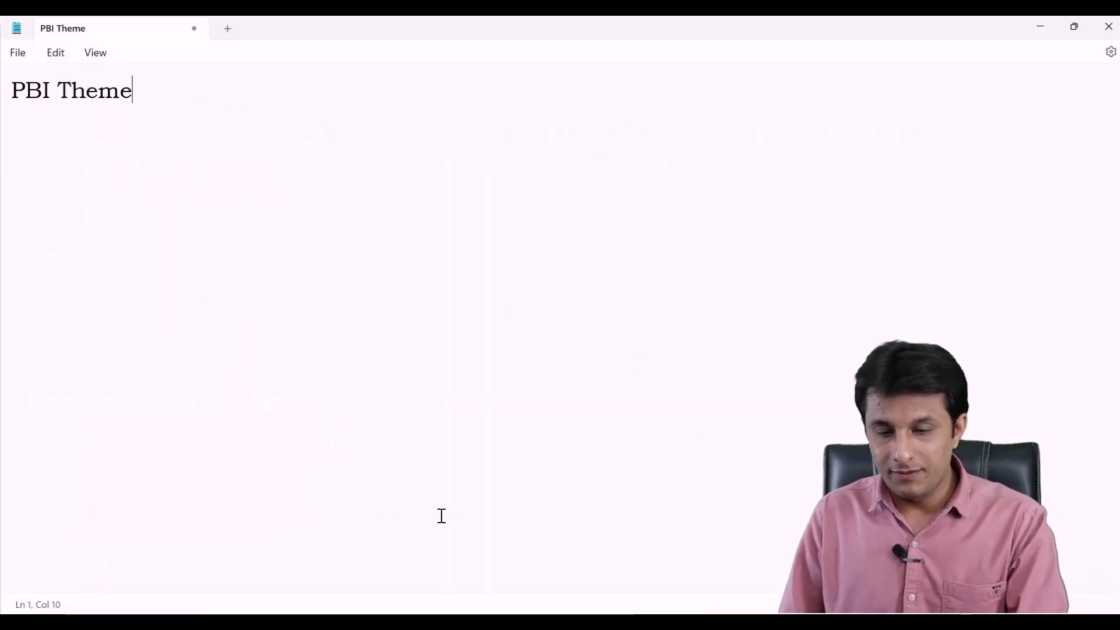
{"action": "key", "text": "ctrl+a"}
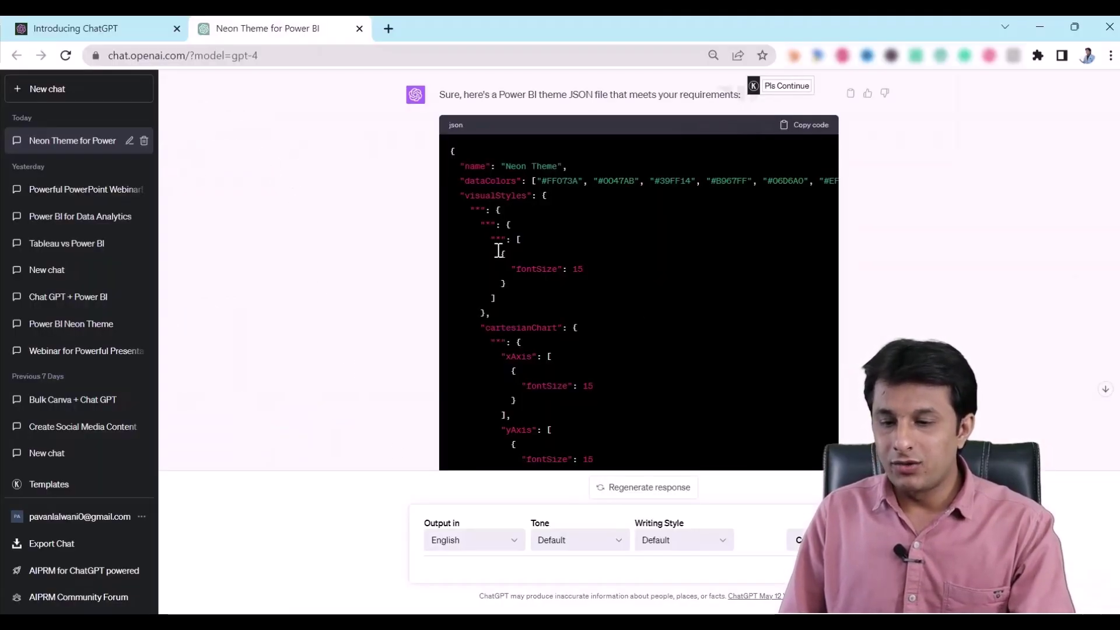
Switch to ChatGPT and review the submitted prompt listing the neon theme's four requirements
{"action": "scroll", "coordinate": [377, 239], "scroll_direction": "up", "scroll_amount": 3}
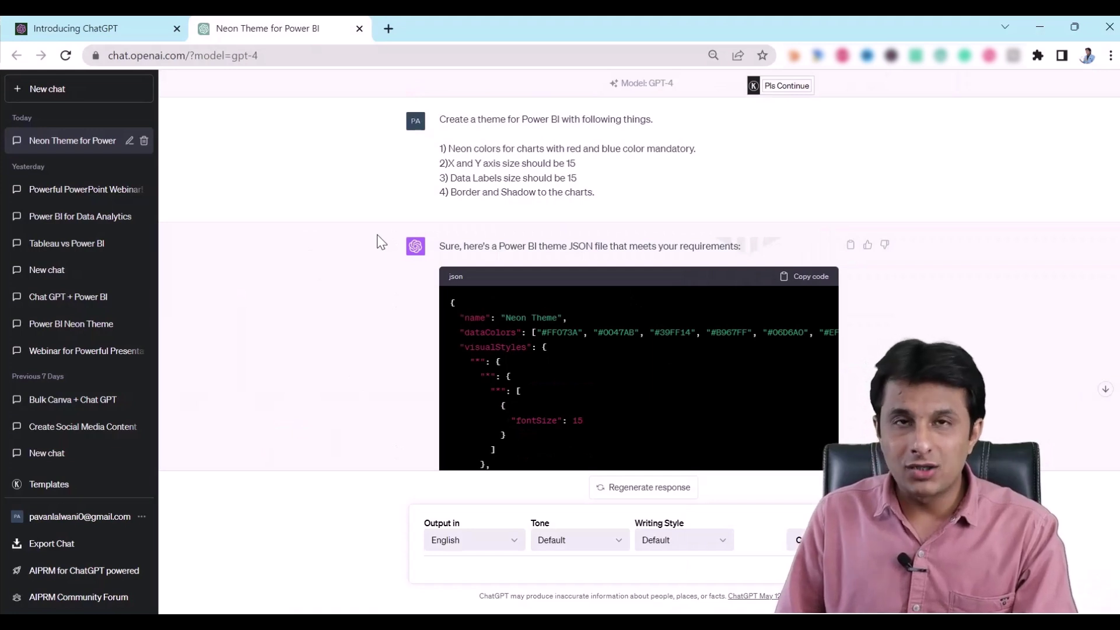
{"action": "left_click_drag", "start_coordinate": [377, 234], "coordinate": [439, 124]}
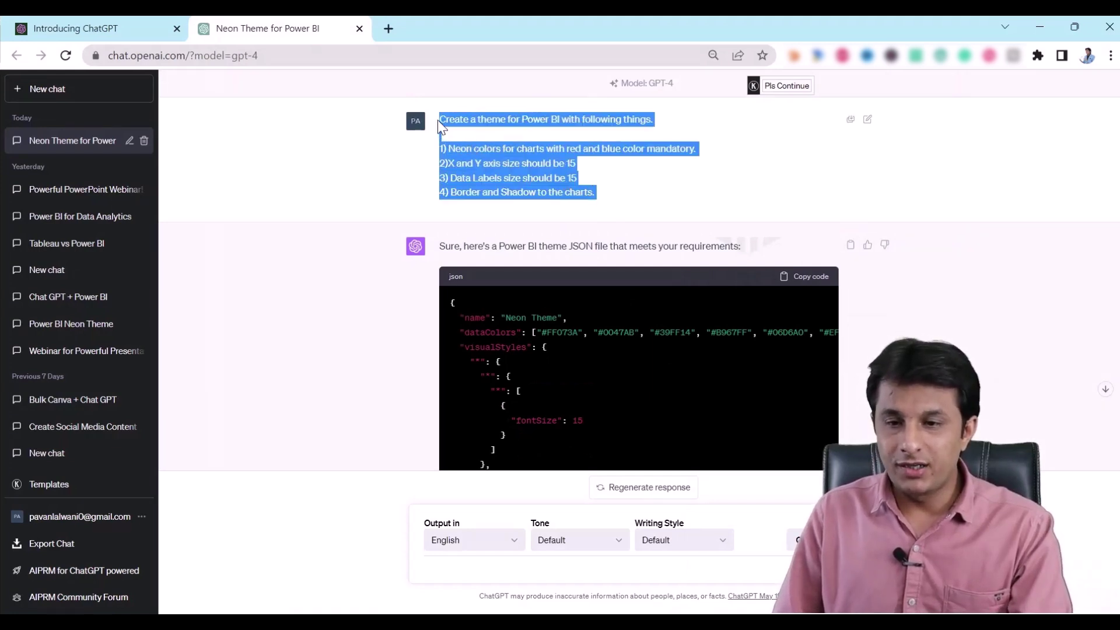
{"action": "left_click", "coordinate": [645, 182]}
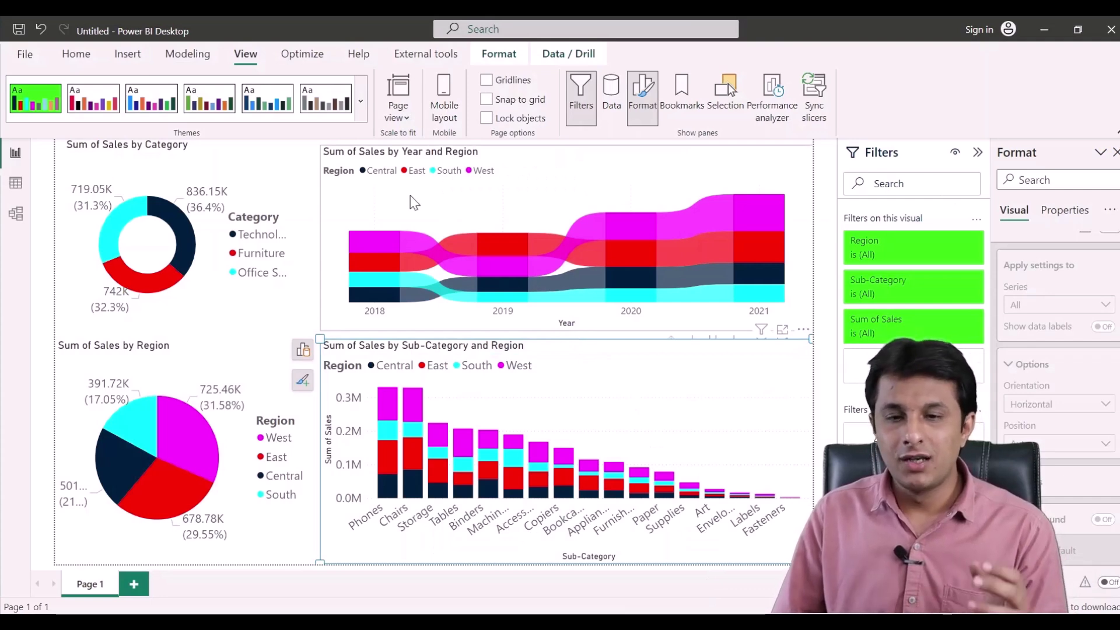
Switch to Power BI and customize the current theme's title text with a 14 pt font size and black font color
{"action": "left_click", "coordinate": [360, 101]}
{"action": "scroll", "coordinate": [284, 450], "scroll_direction": "down", "scroll_amount": 3}
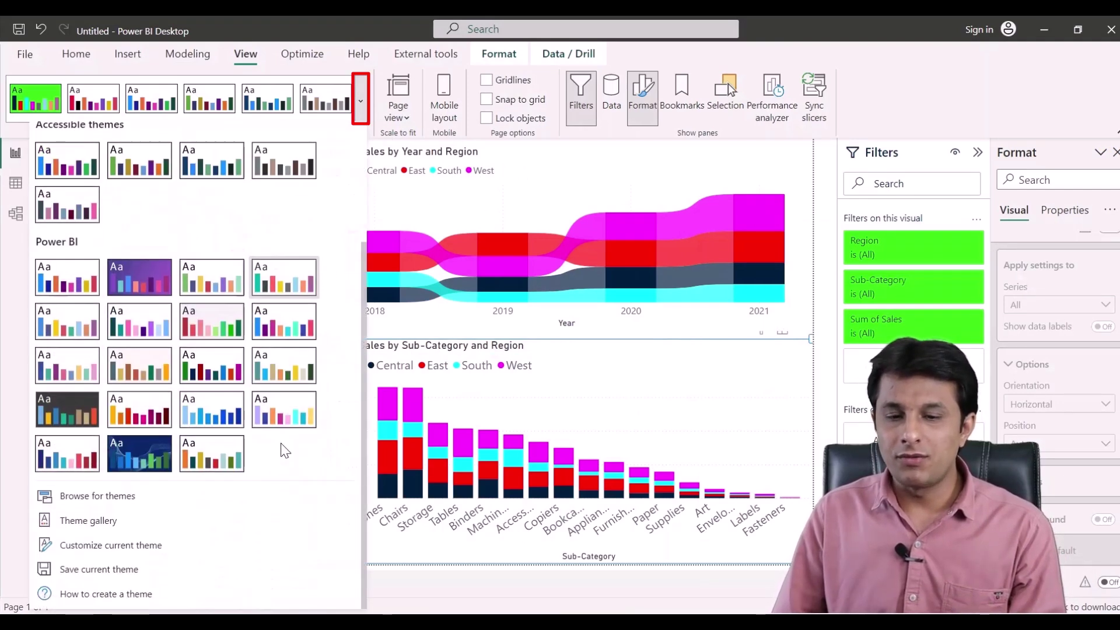
{"action": "left_click", "coordinate": [142, 548]}
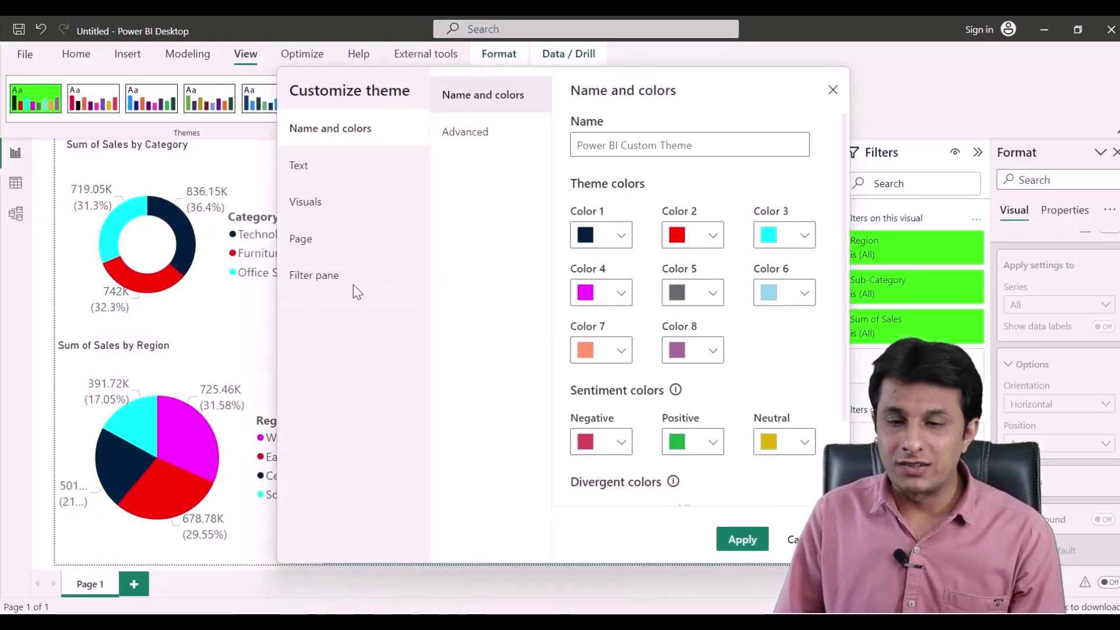
{"action": "left_click", "coordinate": [336, 170]}
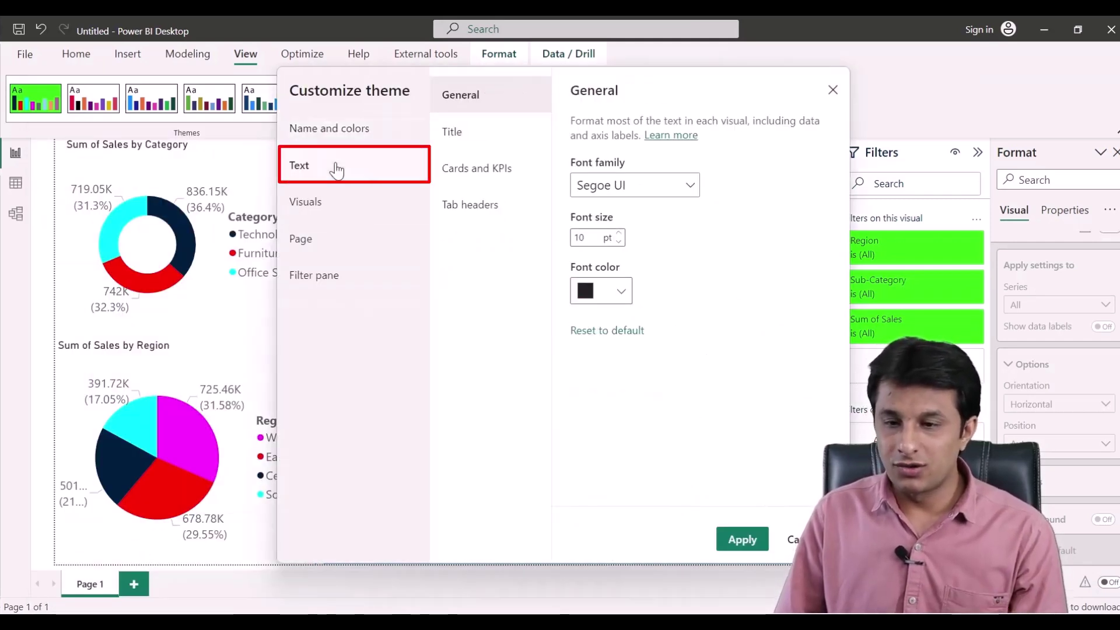
{"action": "left_click", "coordinate": [473, 136]}
{"action": "left_click", "coordinate": [618, 218]}
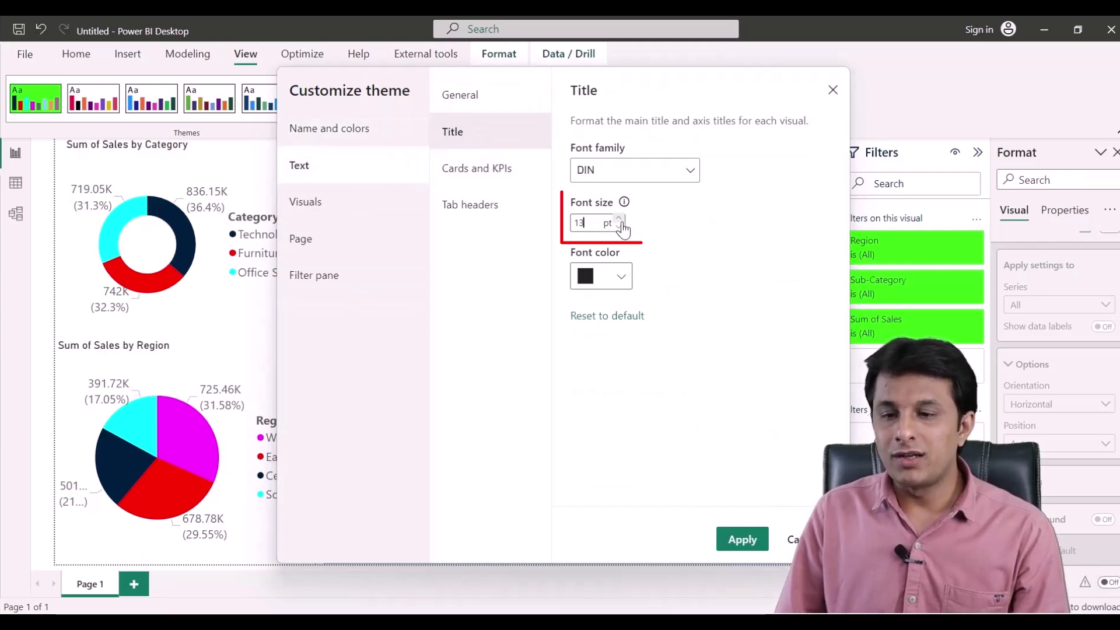
{"action": "left_click", "coordinate": [621, 277]}
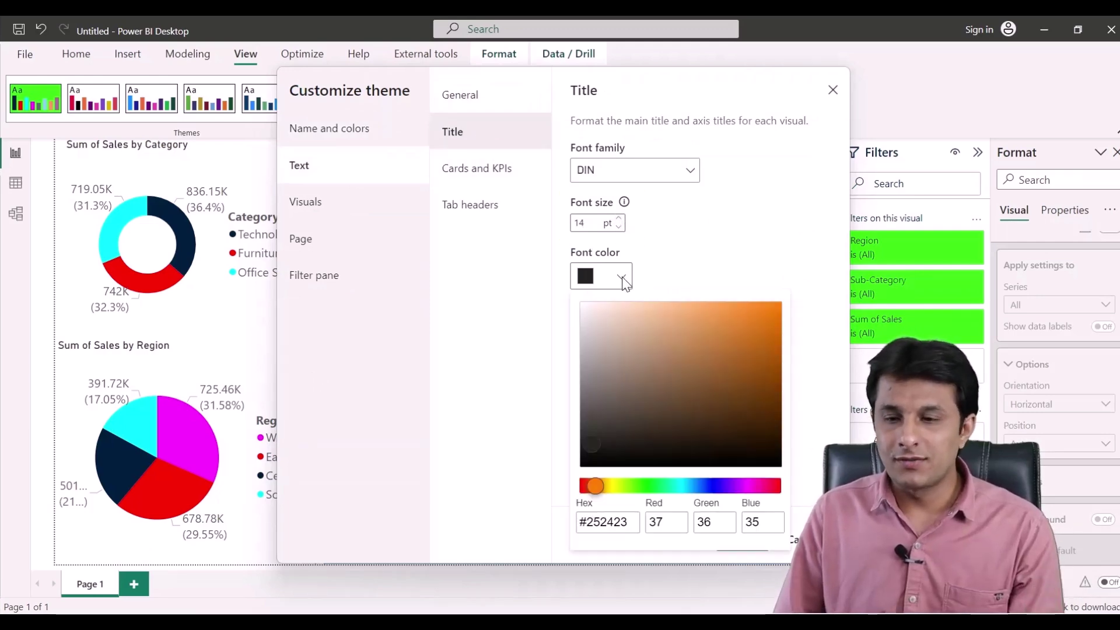
{"action": "left_click_drag", "start_coordinate": [587, 458], "coordinate": [581, 489]}
{"action": "left_click", "coordinate": [754, 225]}
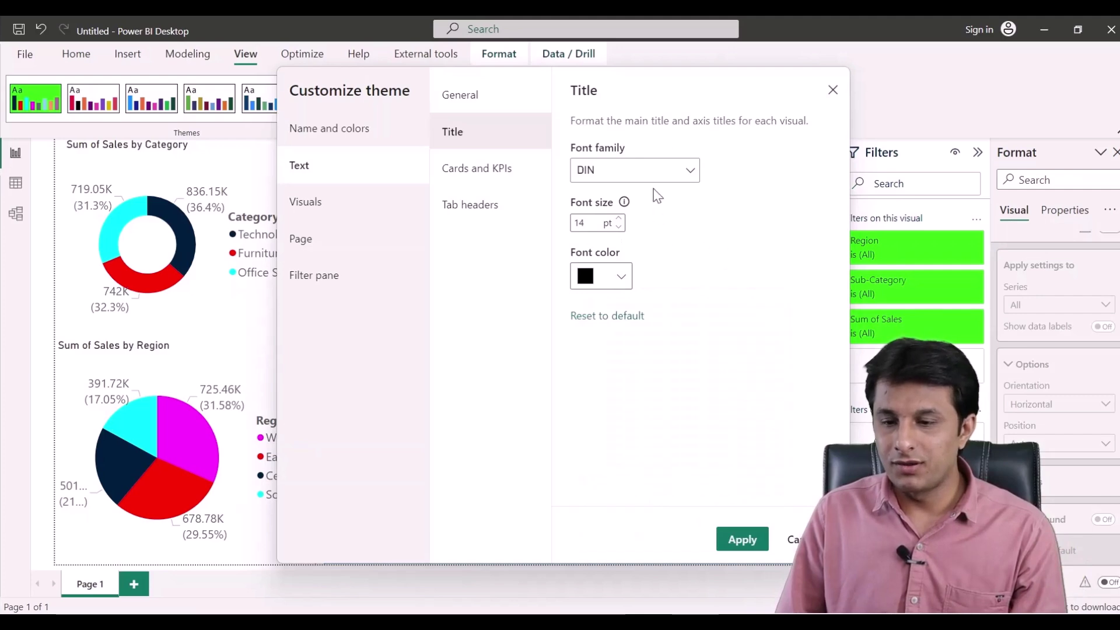
Set the theme's title font family to Arial Black and apply the customized theme
{"action": "left_click", "coordinate": [673, 169]}
{"action": "left_click", "coordinate": [606, 218]}
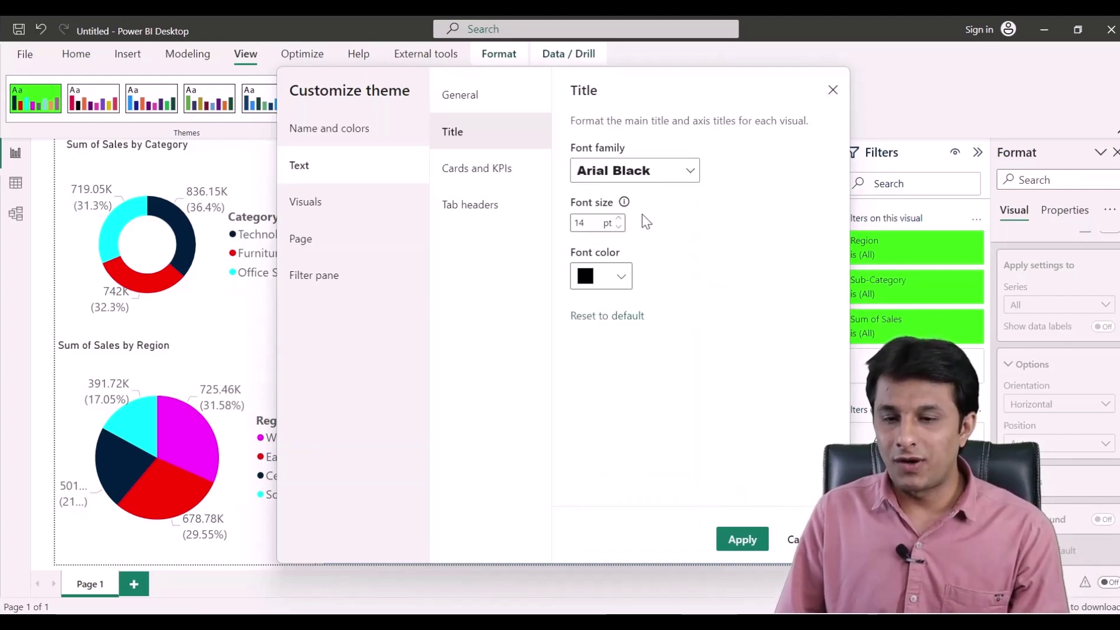
{"action": "left_click", "coordinate": [739, 538]}
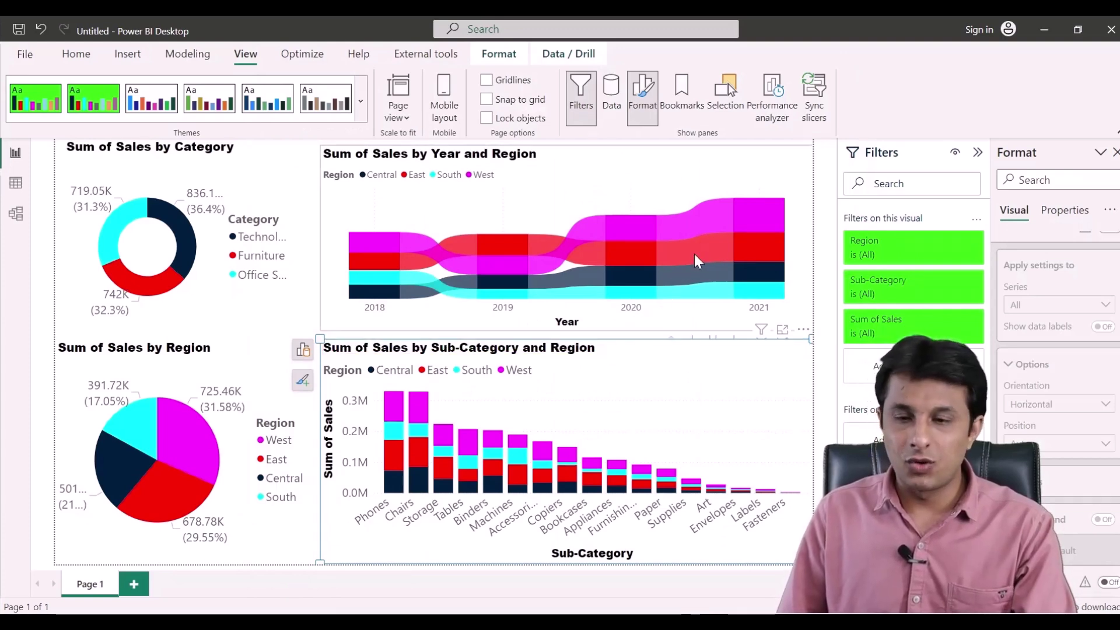
Customize the current theme by changing Color 1 to the brighter blue #0B76E4 and apply the change
{"action": "left_click", "coordinate": [485, 200]}
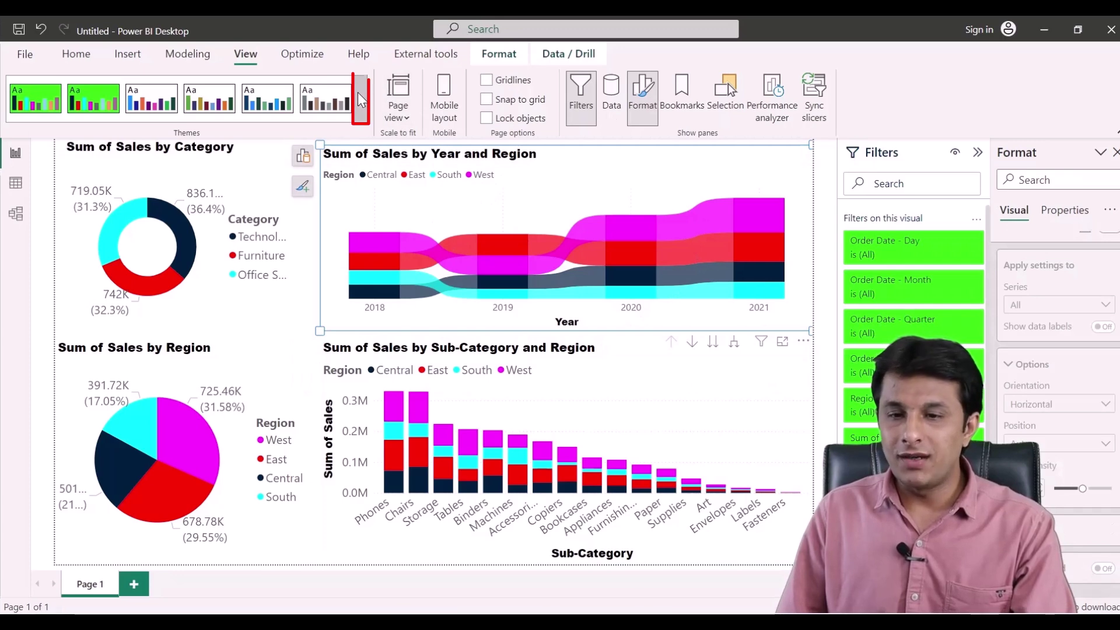
{"action": "left_click", "coordinate": [360, 100]}
{"action": "scroll", "coordinate": [218, 466], "scroll_direction": "down", "scroll_amount": 3}
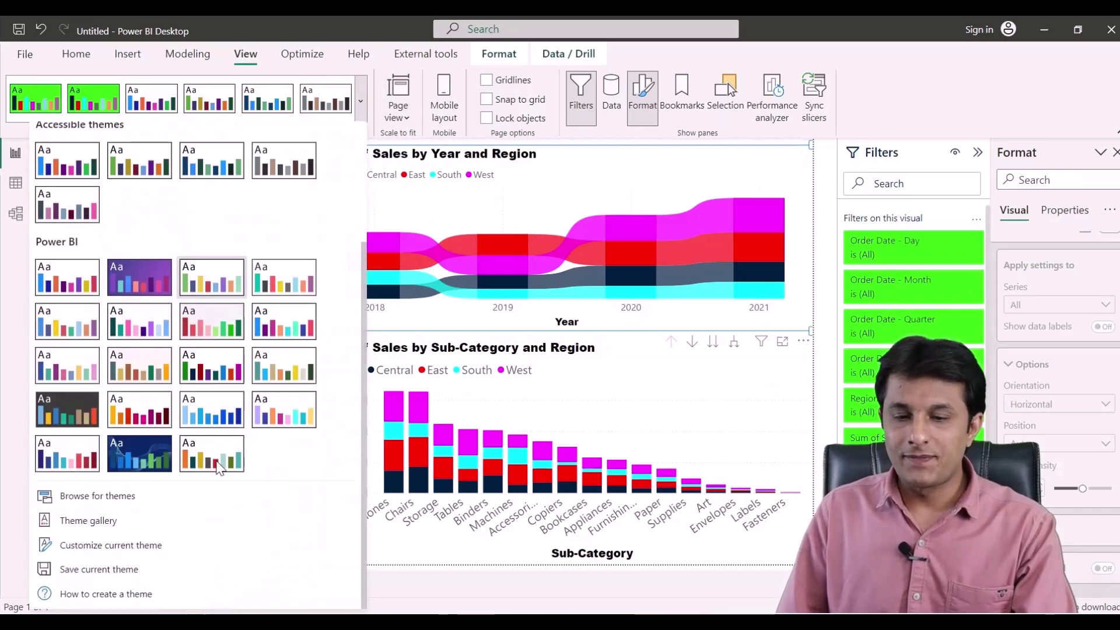
{"action": "left_click", "coordinate": [150, 548]}
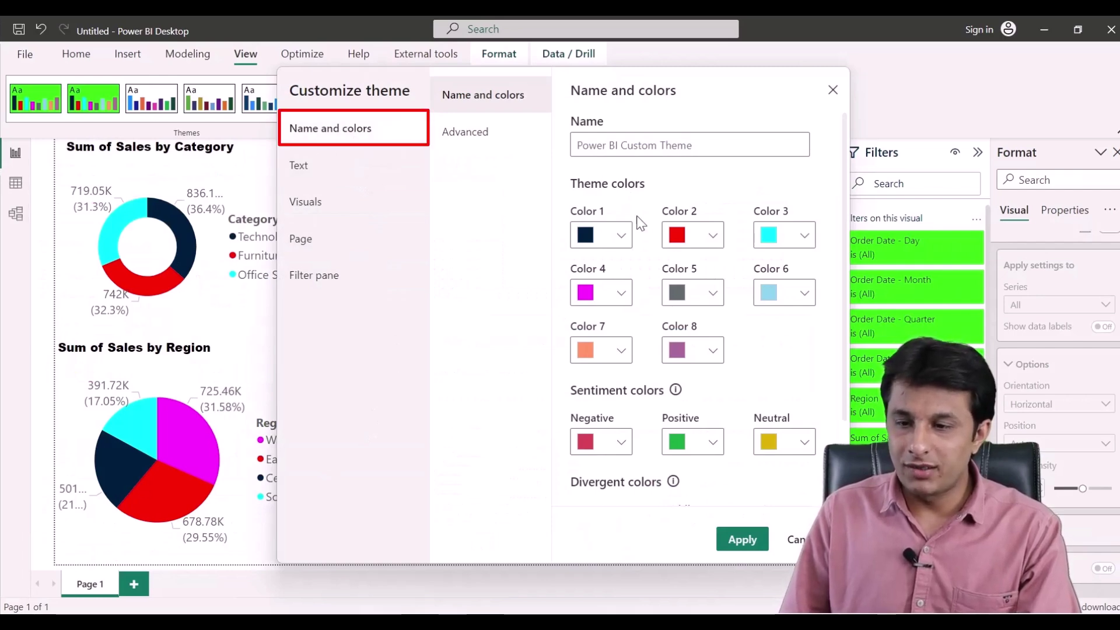
{"action": "left_click", "coordinate": [619, 236]}
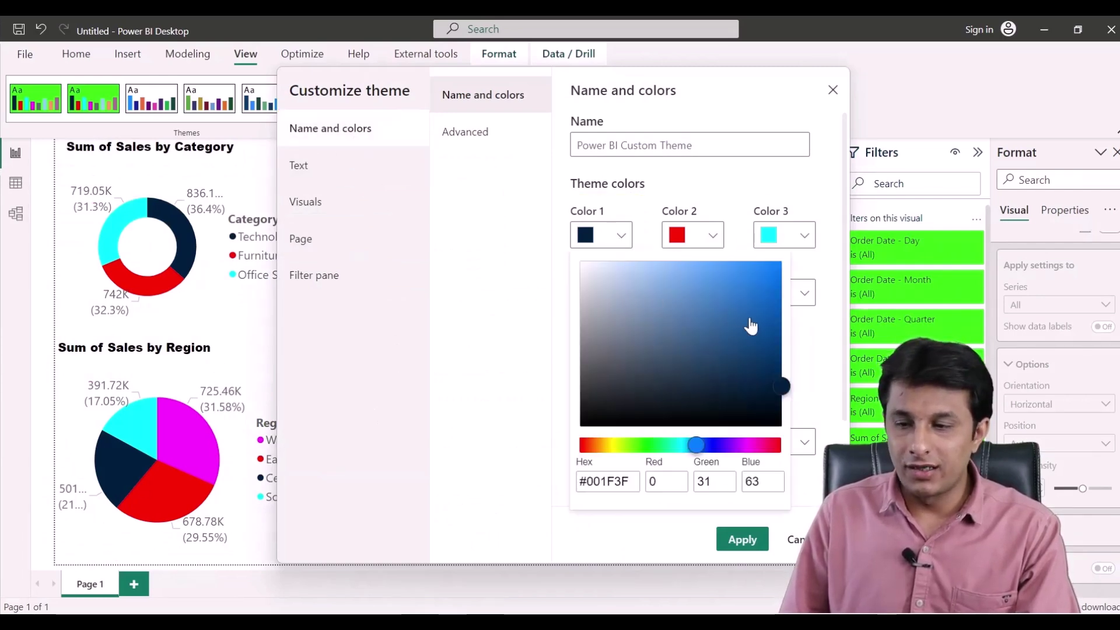
{"action": "left_click_drag", "start_coordinate": [764, 331], "coordinate": [771, 286]}
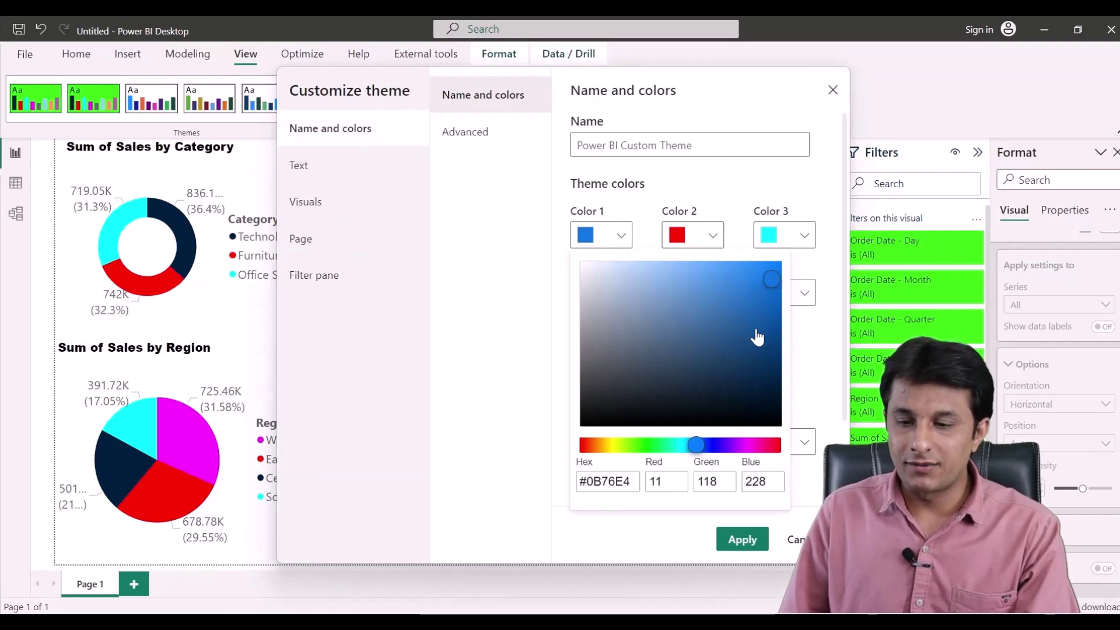
{"action": "left_click", "coordinate": [809, 510]}
{"action": "left_click", "coordinate": [741, 539]}
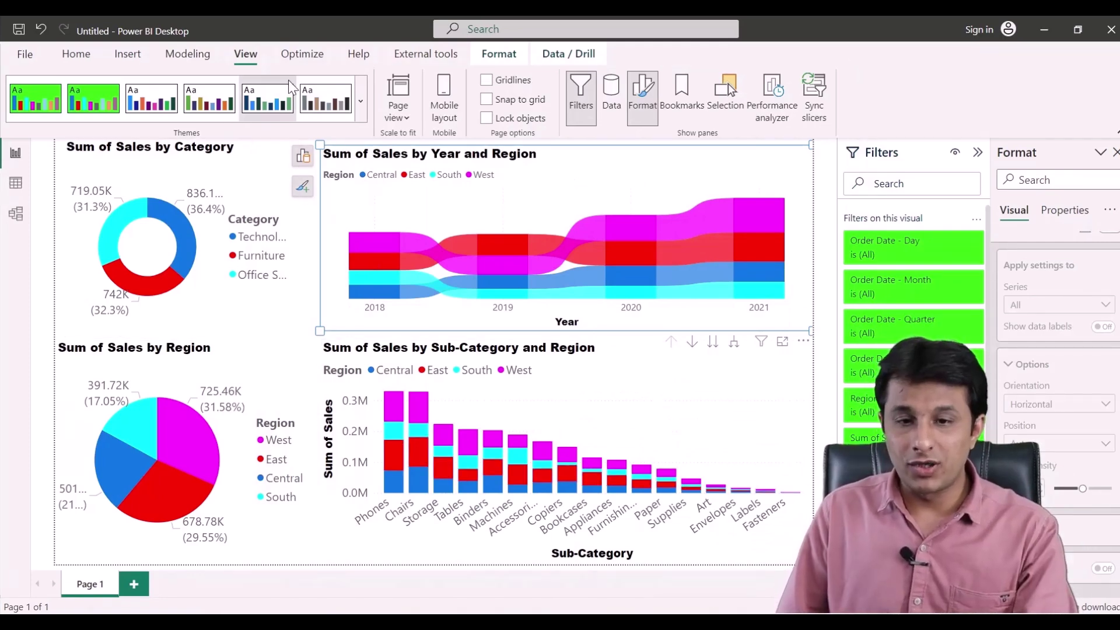
Save the current theme to the Desktop as a JSON file named "Modified PBI Theme"
{"action": "left_click", "coordinate": [361, 99]}
{"action": "scroll", "coordinate": [321, 379], "scroll_direction": "down", "scroll_amount": 3}
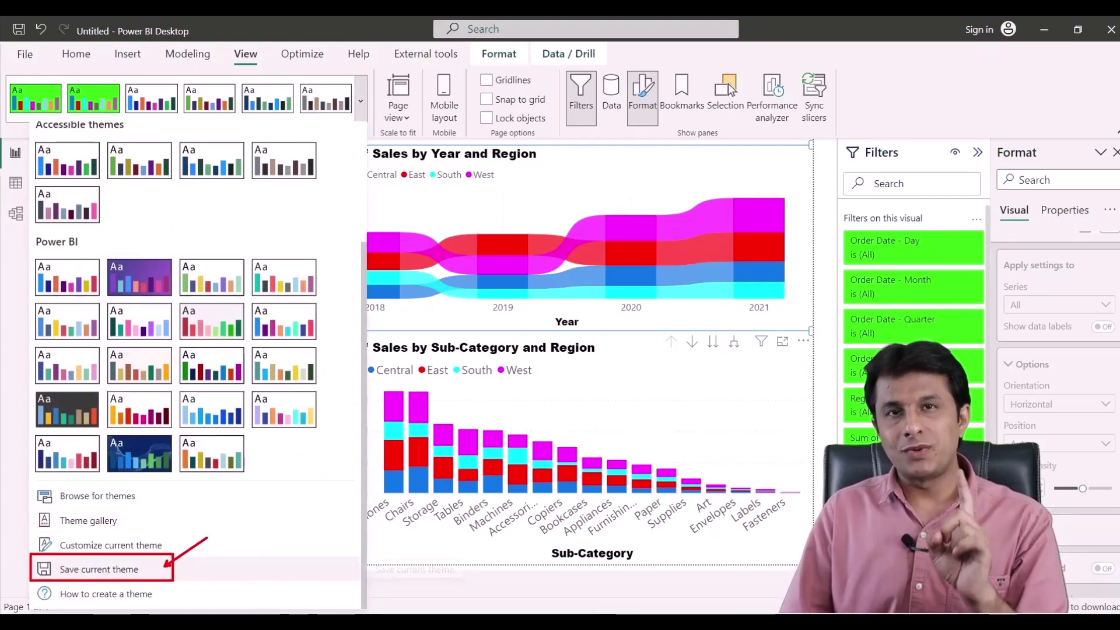
{"action": "left_click", "coordinate": [134, 570]}
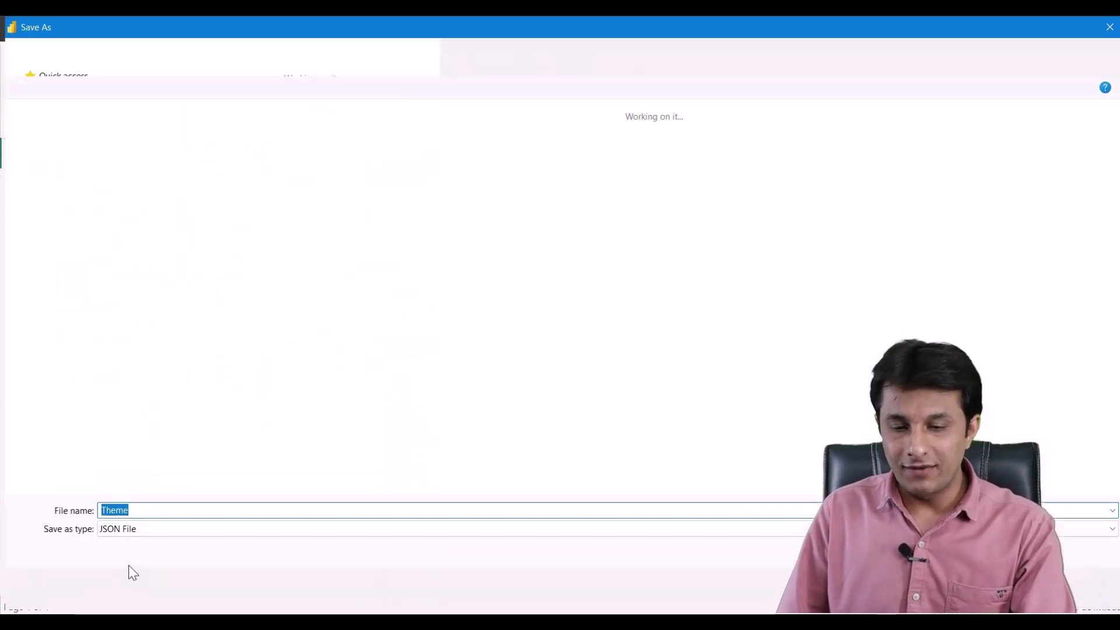
{"action": "type", "text": "M"}
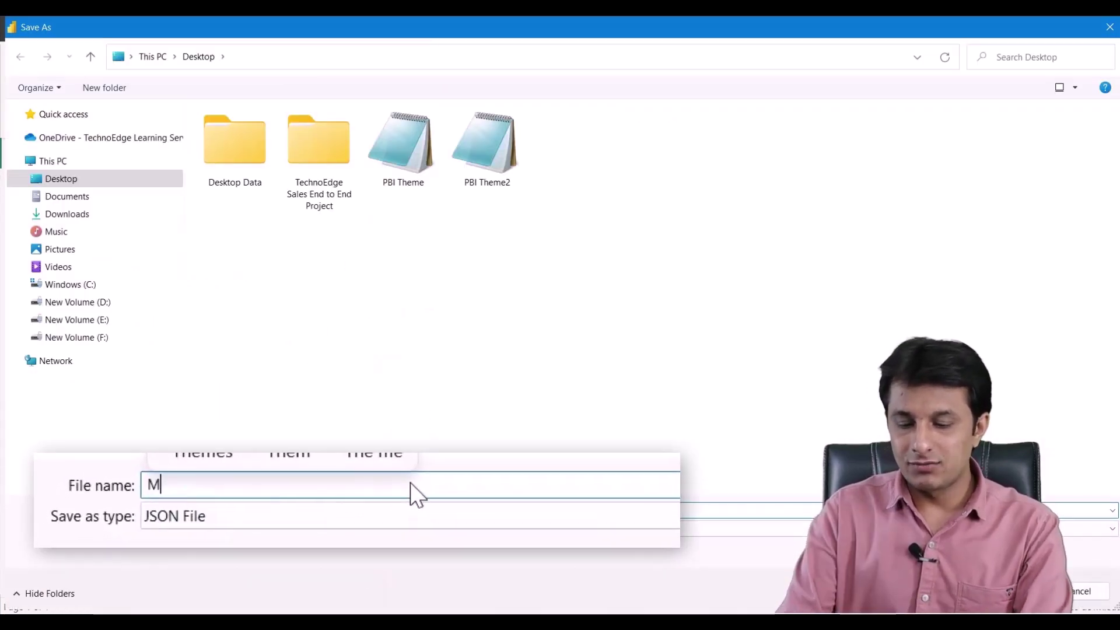
{"action": "type", "text": "odified PBI Theme"}
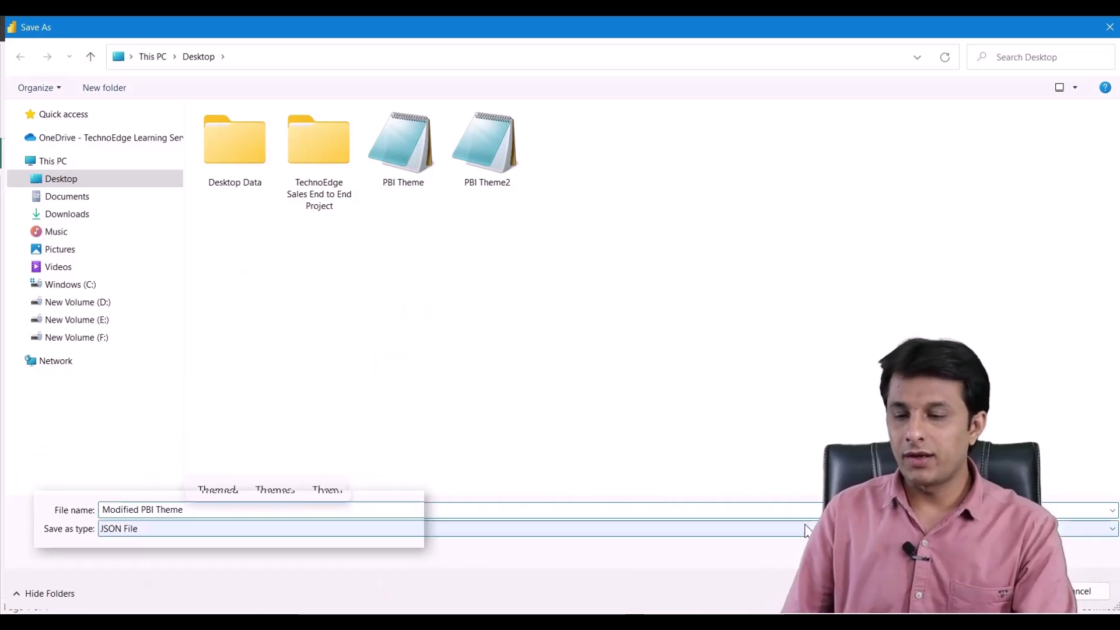
{"action": "key", "text": "Return"}
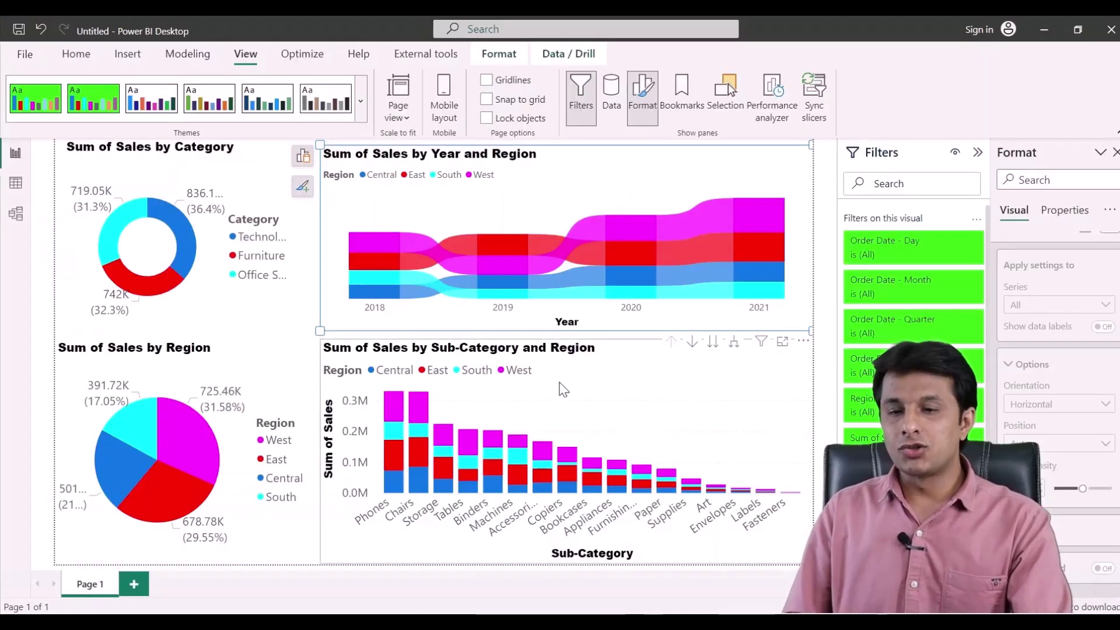